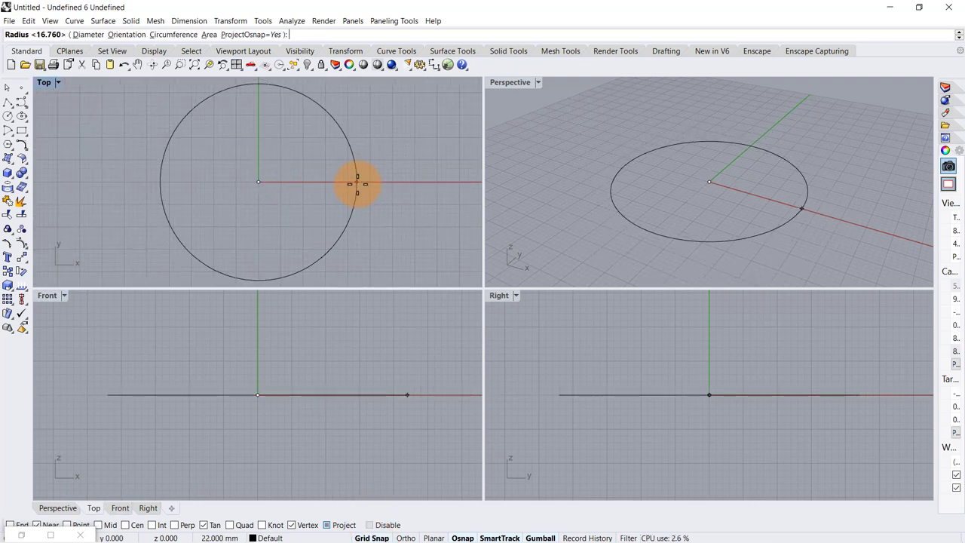
Step: Finish the circle centred on the origin with a radius of about 22 mm and maximize the Perspective viewport
{"action": "left_click", "coordinate": [359, 182]}
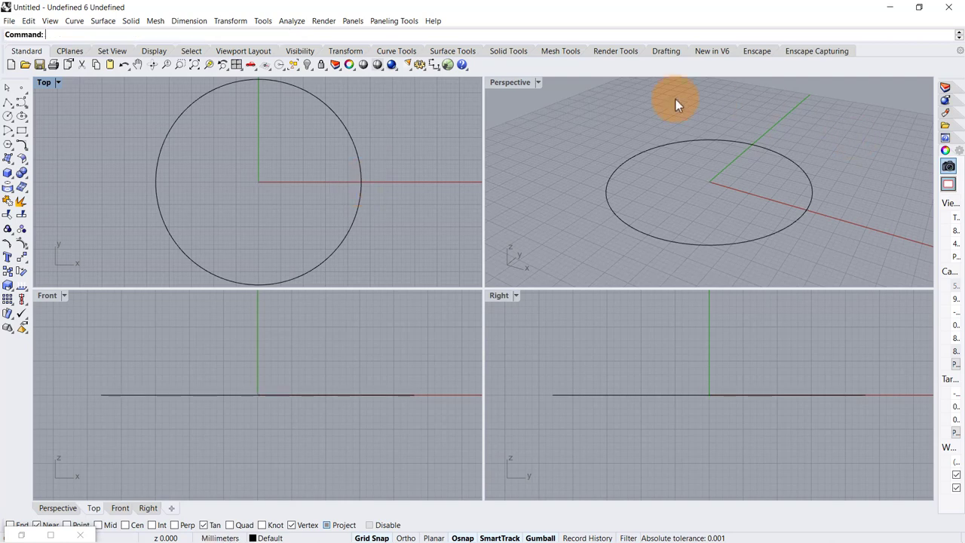
{"action": "double_click", "coordinate": [520, 82]}
{"action": "right_click_drag", "start_coordinate": [549, 206], "coordinate": [635, 212], "text": "shift"}
{"action": "scroll", "coordinate": [629, 187], "scroll_direction": "down", "scroll_amount": 2}
Step: Open Grasshopper and size its window so it sits beside the circle in the viewport
{"action": "type", "text": "Grasshopper"}
{"action": "key", "text": "Return"}
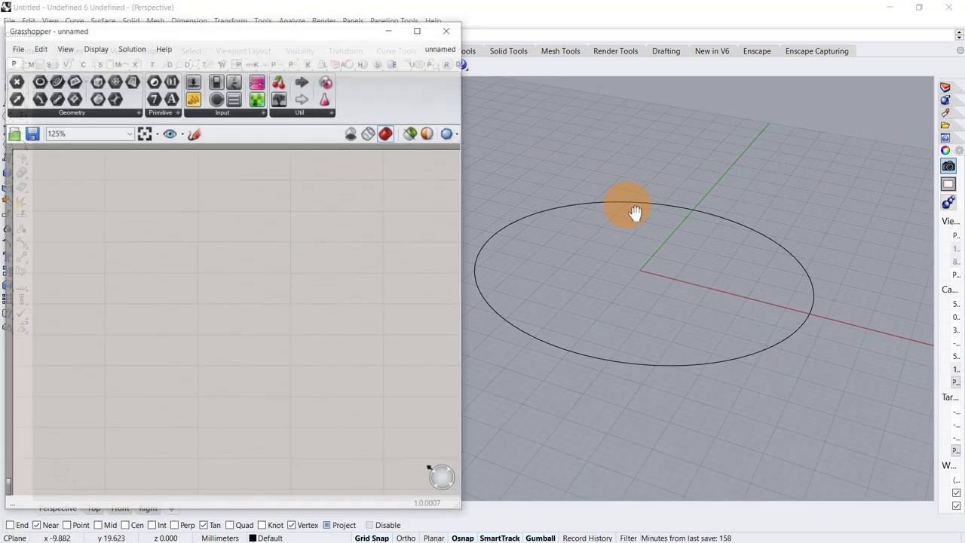
{"action": "left_click_drag", "start_coordinate": [478, 488], "coordinate": [419, 509]}
{"action": "left_click_drag", "start_coordinate": [119, 90], "coordinate": [117, 184]}
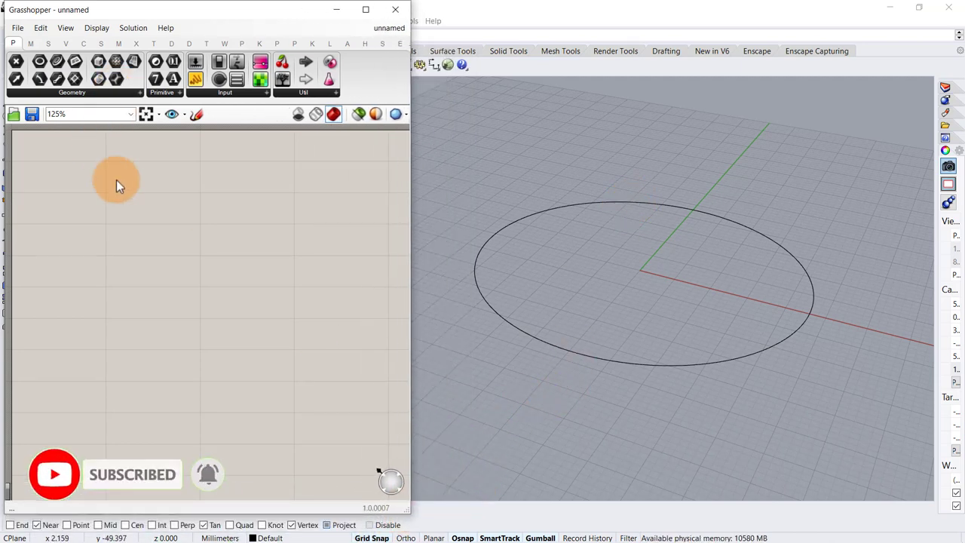
Step: Add a Curve parameter to the canvas and reference the Rhino circle in it
{"action": "double_click", "coordinate": [160, 195]}
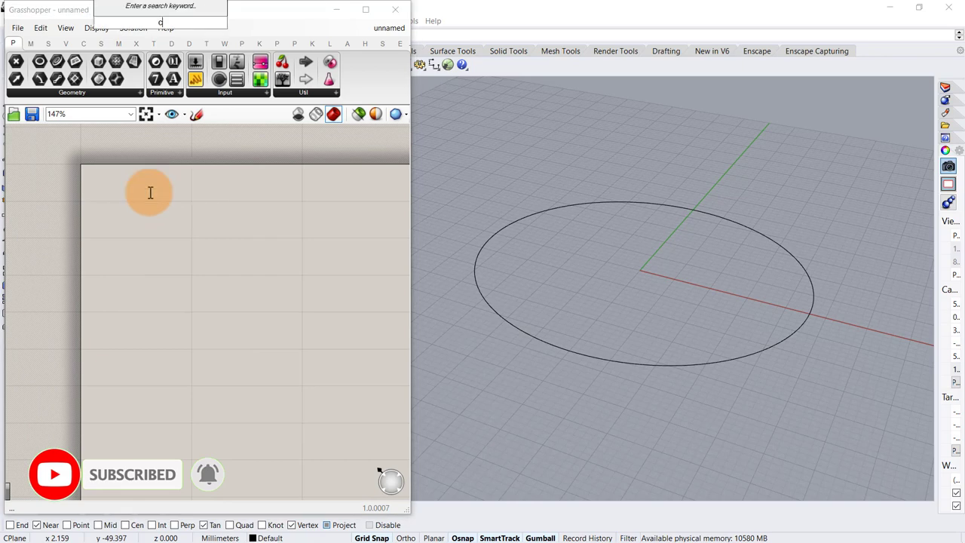
{"action": "type", "text": "crv"}
{"action": "left_click", "coordinate": [155, 181]}
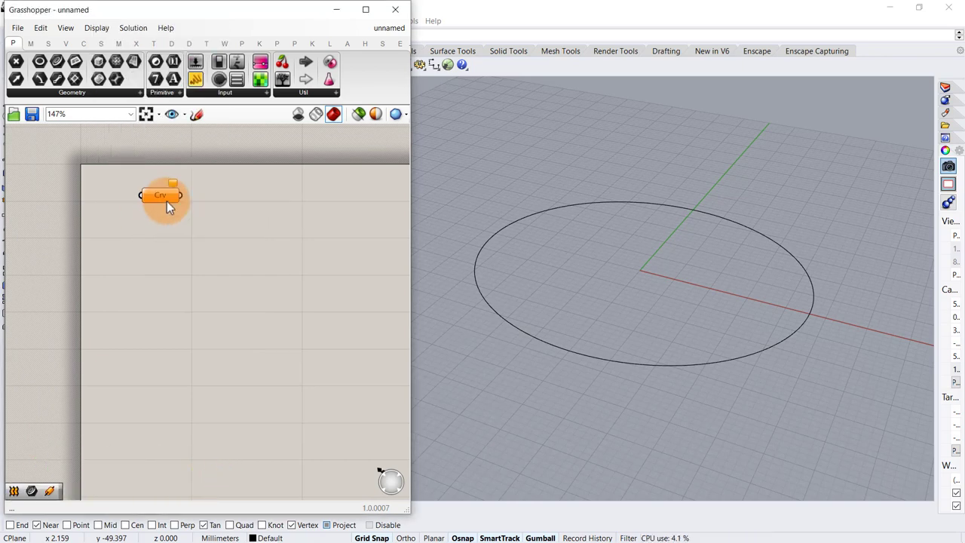
{"action": "right_click", "coordinate": [169, 202]}
{"action": "left_click", "coordinate": [256, 362]}
{"action": "left_click", "coordinate": [521, 336]}
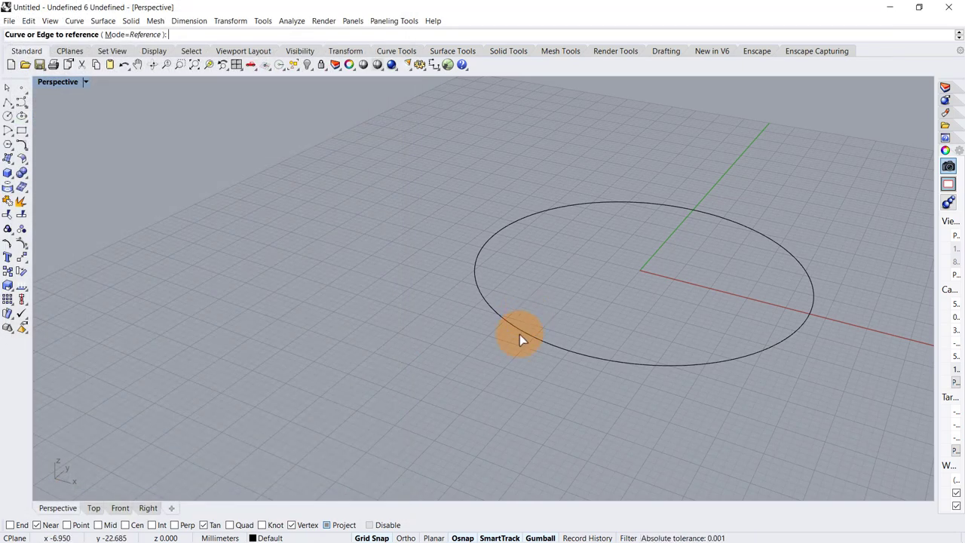
Step: Add a Perp Frames component and connect the Curve parameter to its curve input
{"action": "right_click_drag", "start_coordinate": [239, 197], "coordinate": [189, 197]}
{"action": "scroll", "coordinate": [188, 197], "scroll_direction": "up", "scroll_amount": 1}
{"action": "double_click", "coordinate": [211, 228]}
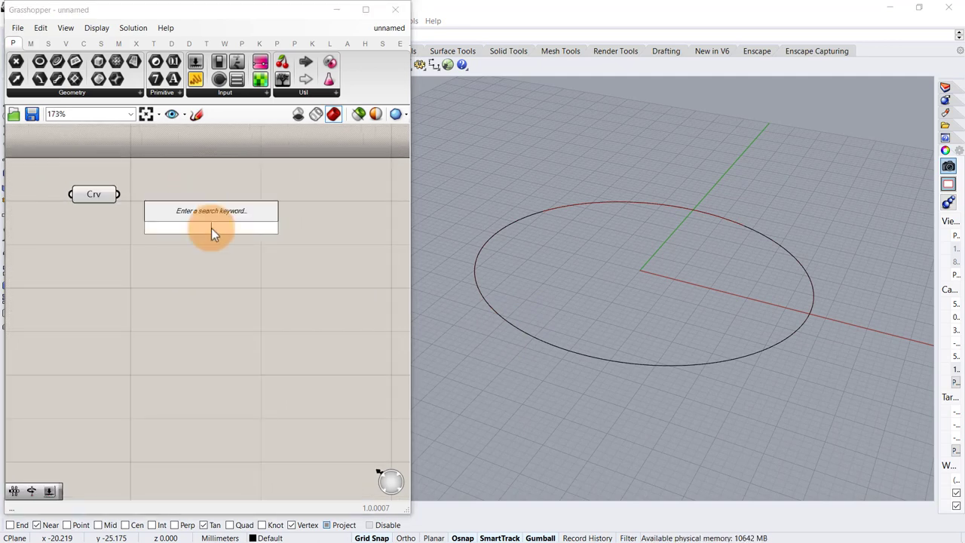
{"action": "type", "text": "perl"}
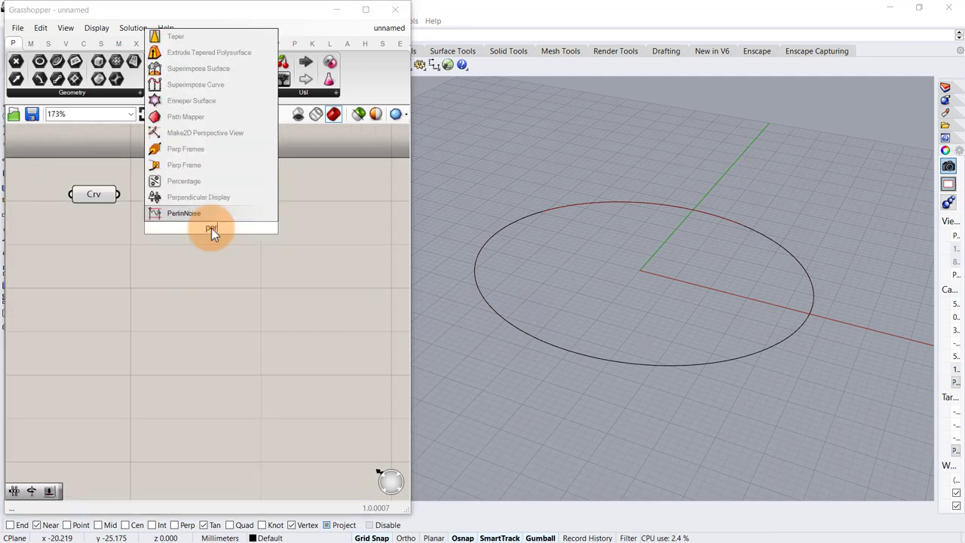
{"action": "key", "text": "BackSpace"}
{"action": "type", "text": "p"}
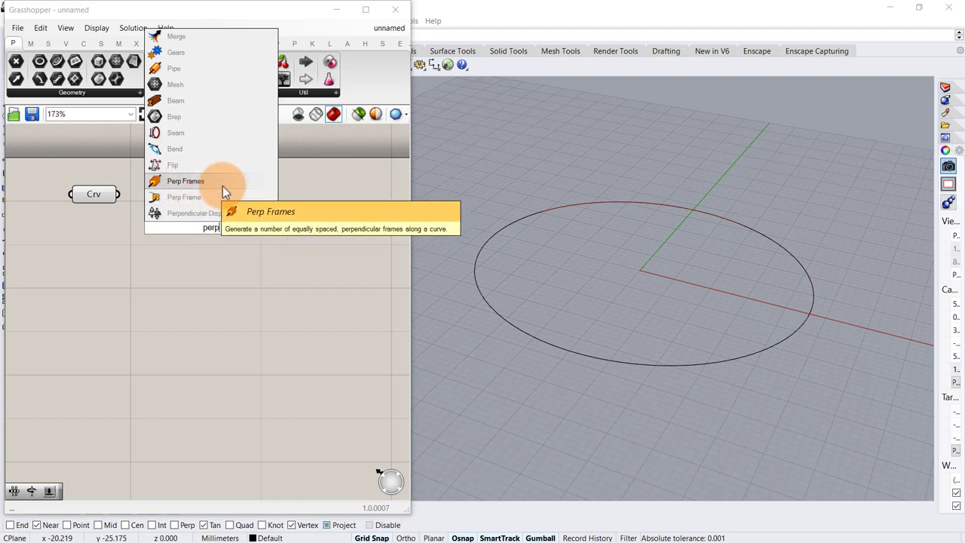
{"action": "left_click", "coordinate": [218, 184]}
{"action": "left_click_drag", "start_coordinate": [185, 199], "coordinate": [201, 205]}
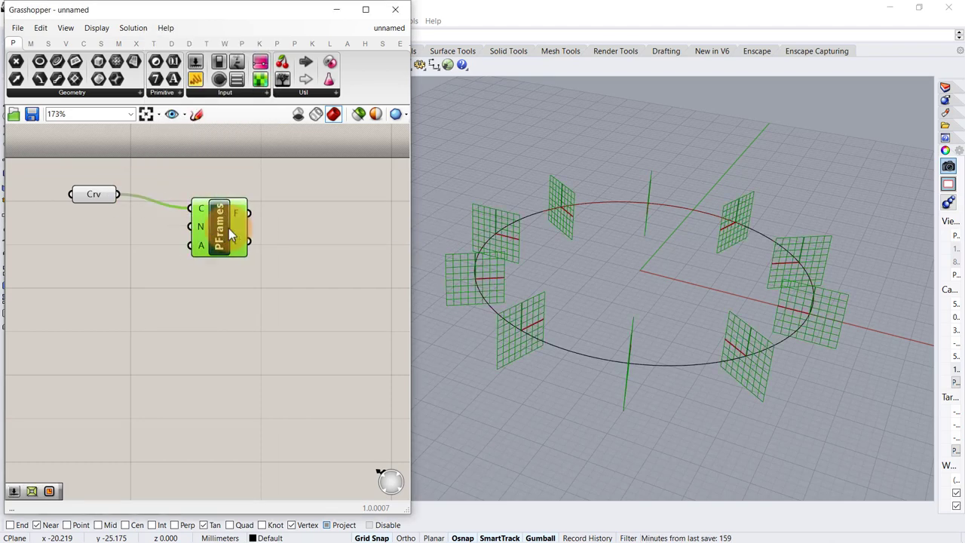
Step: Create a number slider set to 8 and connect it to the count input of Perp Frames
{"action": "double_click", "coordinate": [44, 273]}
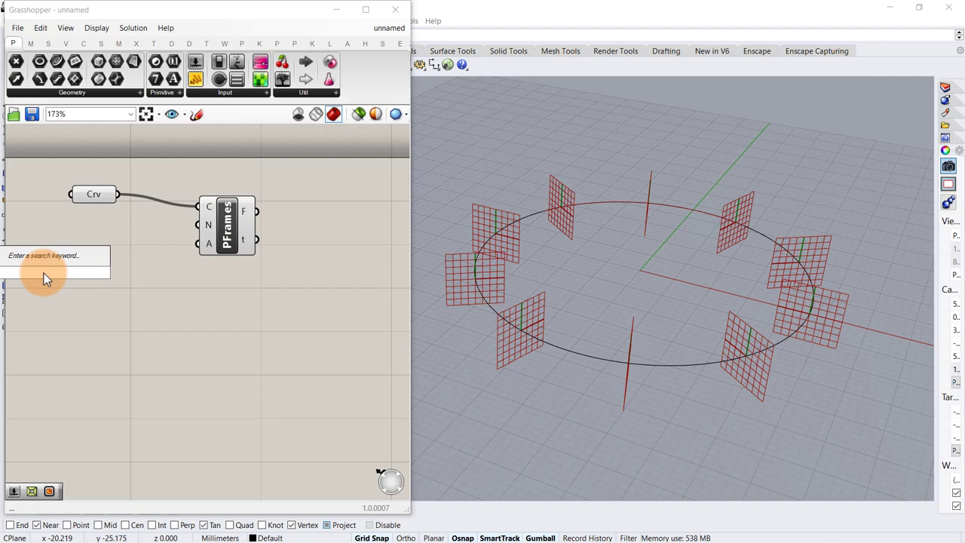
{"action": "type", "text": "8"}
{"action": "key", "text": "Return"}
{"action": "left_click_drag", "start_coordinate": [60, 271], "coordinate": [78, 248]}
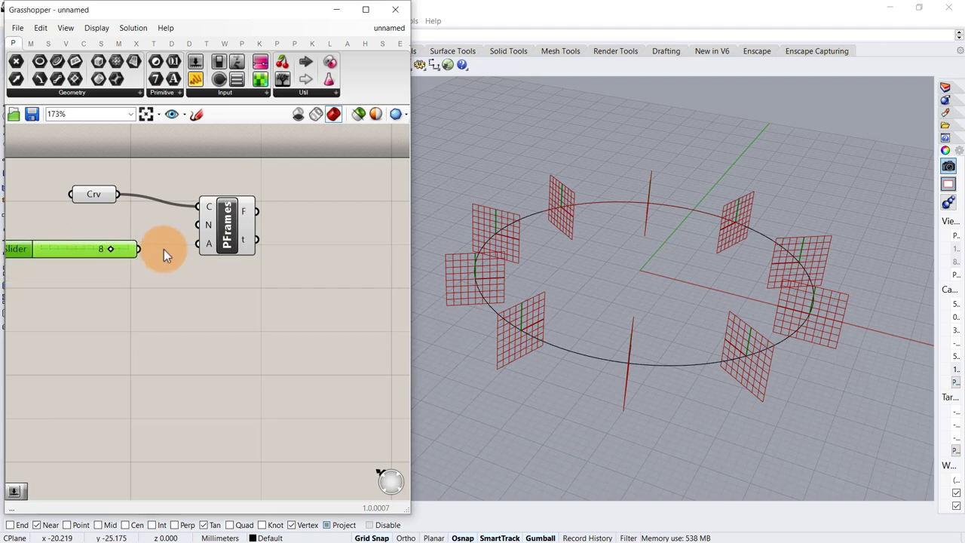
{"action": "left_click_drag", "start_coordinate": [139, 250], "coordinate": [194, 225]}
{"action": "left_click", "coordinate": [306, 230]}
Step: Add a Rotate component and feed the Perp Frames output into both its geometry and plane inputs
{"action": "right_click_drag", "start_coordinate": [300, 229], "coordinate": [296, 219]}
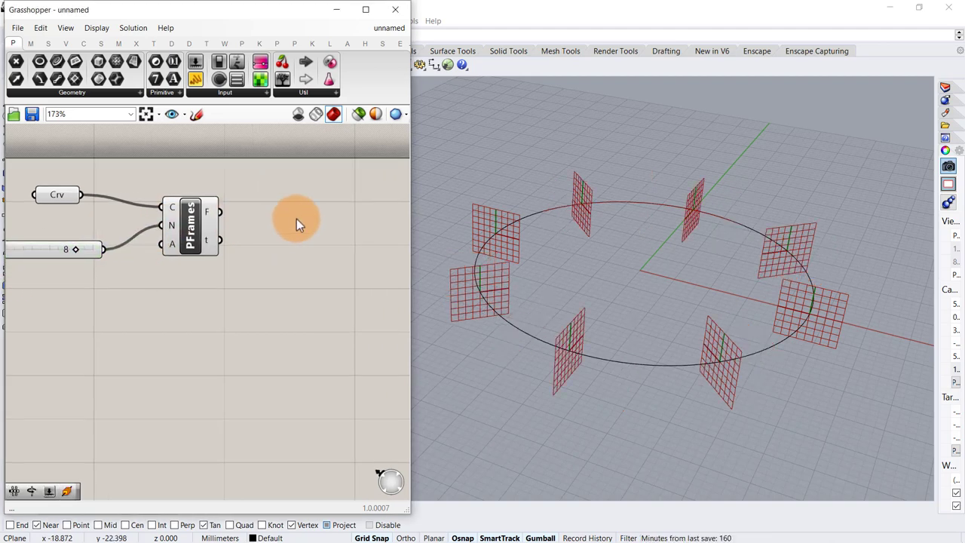
{"action": "double_click", "coordinate": [296, 218]}
{"action": "type", "text": "rotat"}
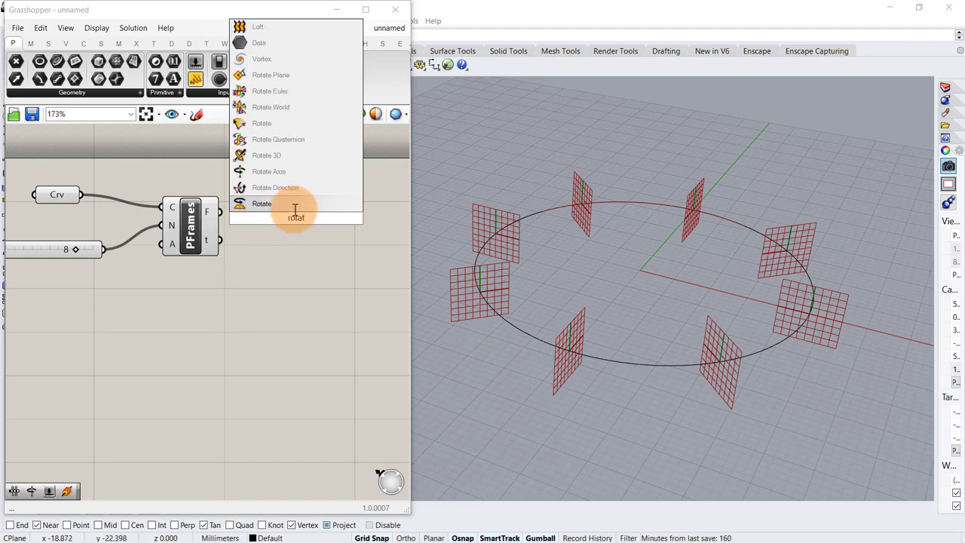
{"action": "left_click", "coordinate": [309, 204]}
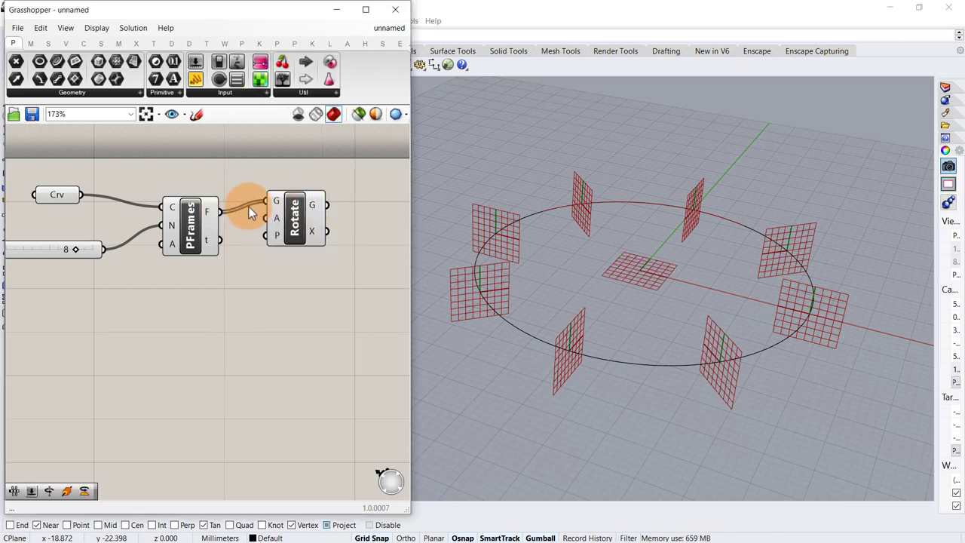
{"action": "left_click_drag", "start_coordinate": [230, 213], "coordinate": [267, 235]}
{"action": "right_click_drag", "start_coordinate": [296, 239], "coordinate": [203, 222]}
{"action": "left_click_drag", "start_coordinate": [201, 209], "coordinate": [363, 224]}
Step: Add a Multiplication component below the frame wires and connect its result to Rotate's angle input
{"action": "double_click", "coordinate": [258, 305]}
{"action": "type", "text": "mul"}
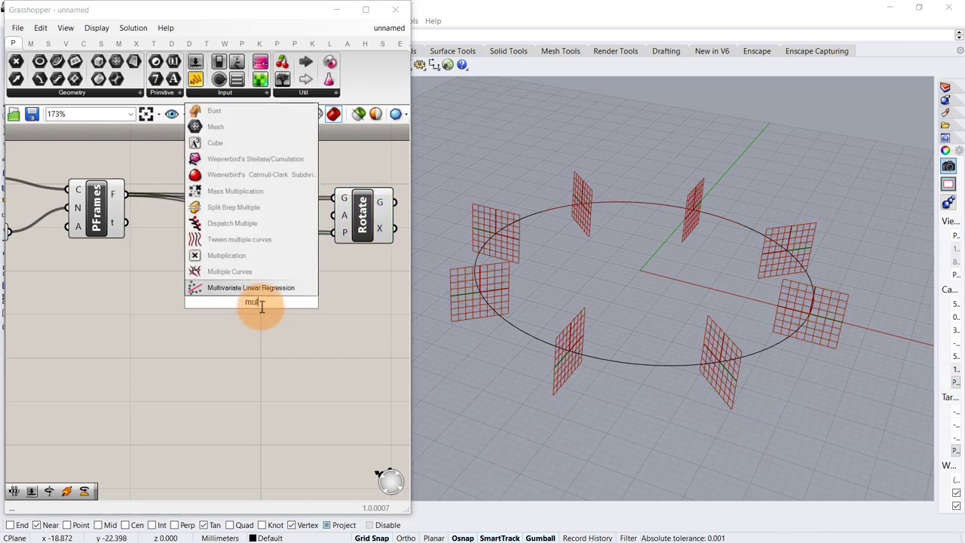
{"action": "left_click", "coordinate": [246, 257]}
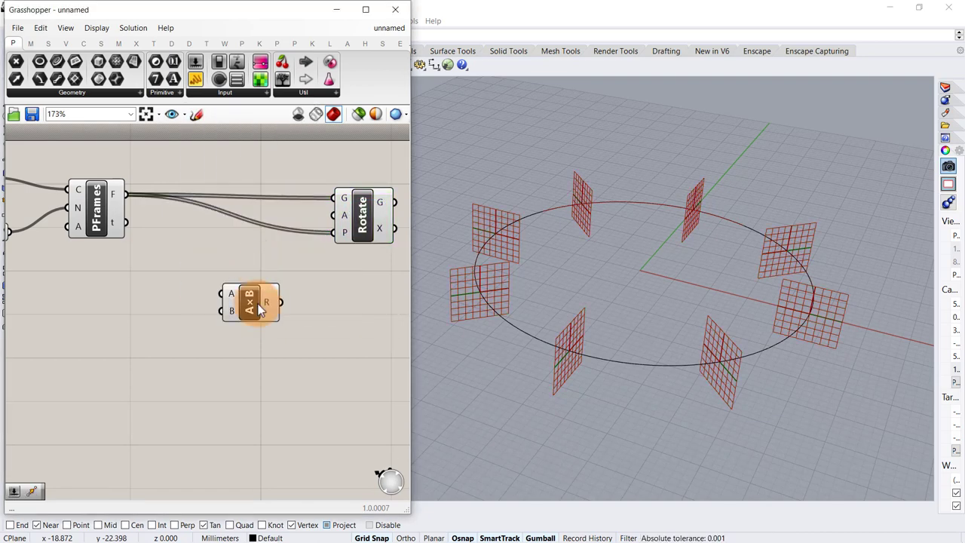
{"action": "left_click_drag", "start_coordinate": [279, 304], "coordinate": [320, 221]}
{"action": "left_click_drag", "start_coordinate": [269, 303], "coordinate": [298, 309]}
Step: Add a Range component below Perp Frames
{"action": "right_click_drag", "start_coordinate": [170, 310], "coordinate": [260, 298]}
{"action": "double_click", "coordinate": [160, 294]}
{"action": "type", "text": "ran"}
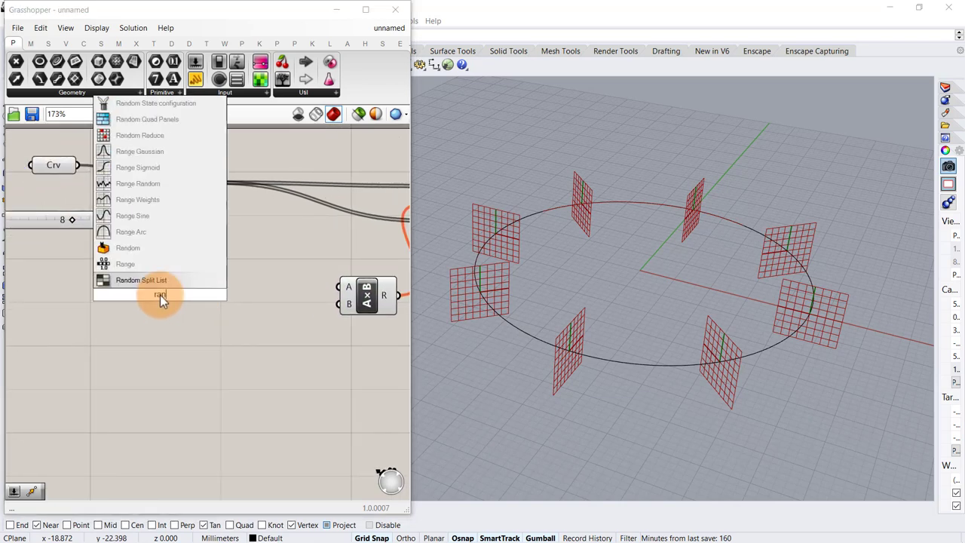
{"action": "left_click", "coordinate": [131, 265]}
{"action": "right_click_drag", "start_coordinate": [162, 289], "coordinate": [218, 293]}
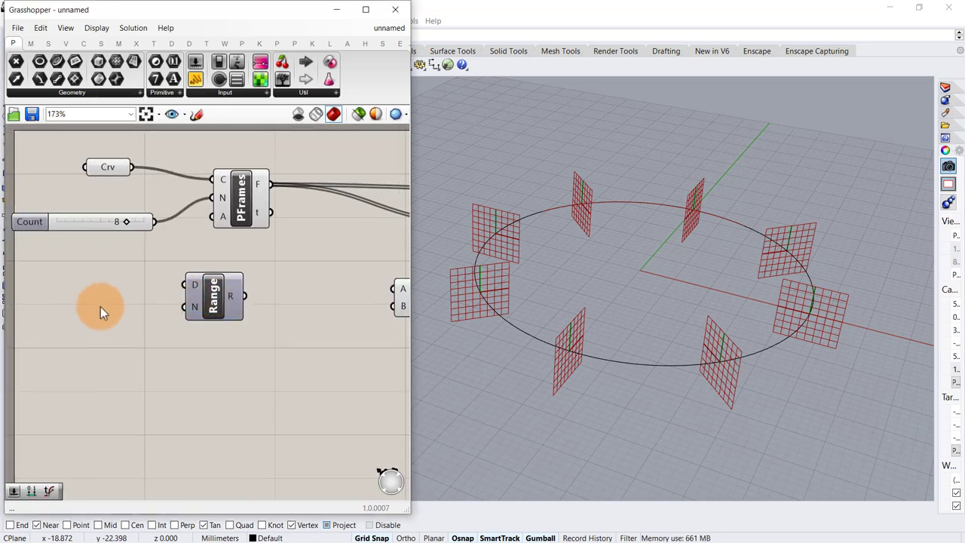
Step: Connect a new slider set to 360 to Range's domain and the existing count slider to its steps input
{"action": "double_click", "coordinate": [81, 296]}
{"action": "type", "text": "360"}
{"action": "key", "text": "Return"}
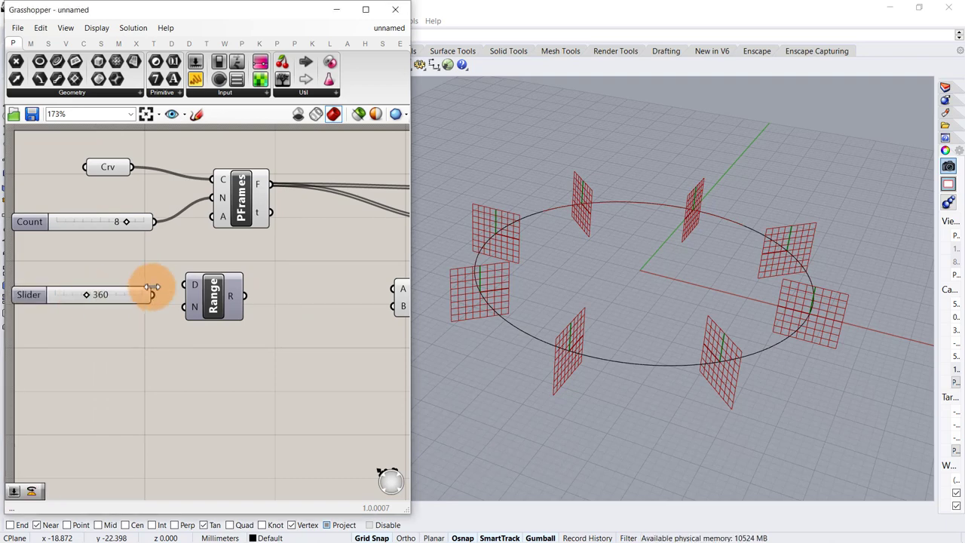
{"action": "left_click_drag", "start_coordinate": [151, 222], "coordinate": [183, 317]}
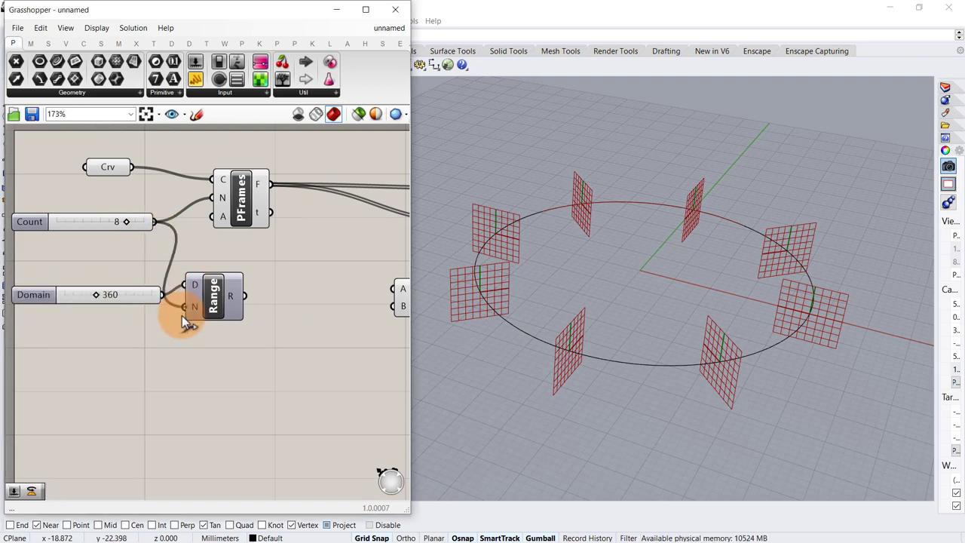
{"action": "left_click_drag", "start_coordinate": [235, 303], "coordinate": [259, 301]}
{"action": "left_click", "coordinate": [319, 295]}
Step: Add a Cull Index component between Range and Multiplication and connect the Range output to its list input
{"action": "right_click_drag", "start_coordinate": [319, 295], "coordinate": [232, 297]}
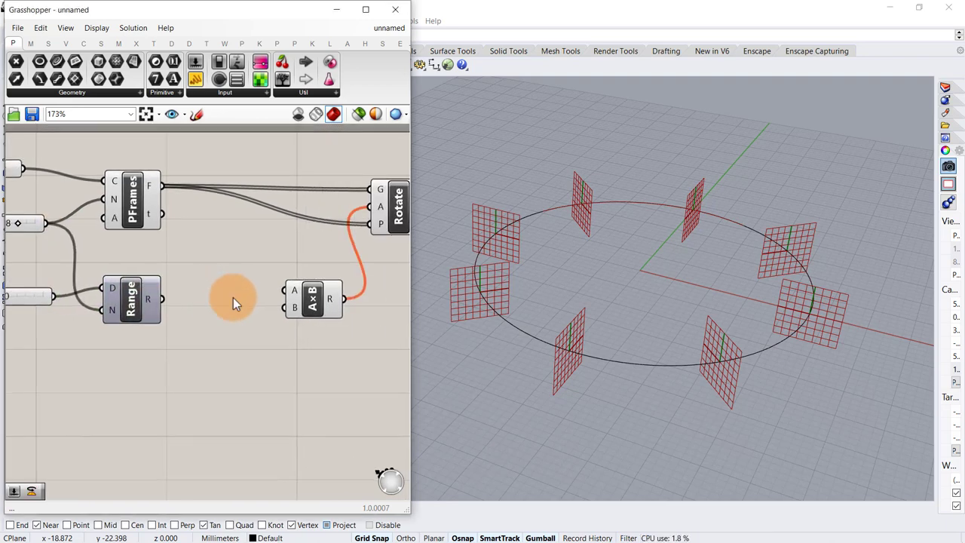
{"action": "double_click", "coordinate": [192, 308]}
{"action": "type", "text": "cull"}
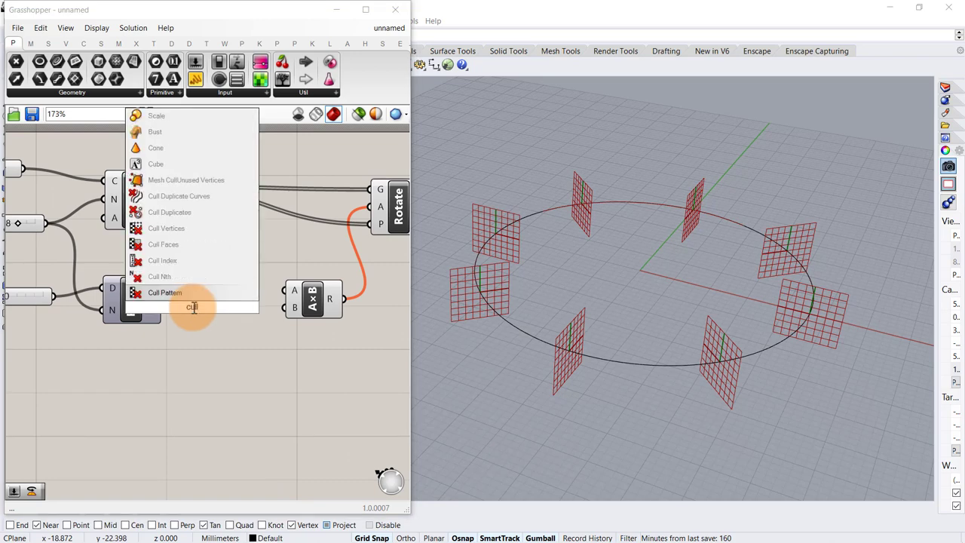
{"action": "left_click", "coordinate": [163, 262]}
{"action": "left_click_drag", "start_coordinate": [195, 312], "coordinate": [232, 338]}
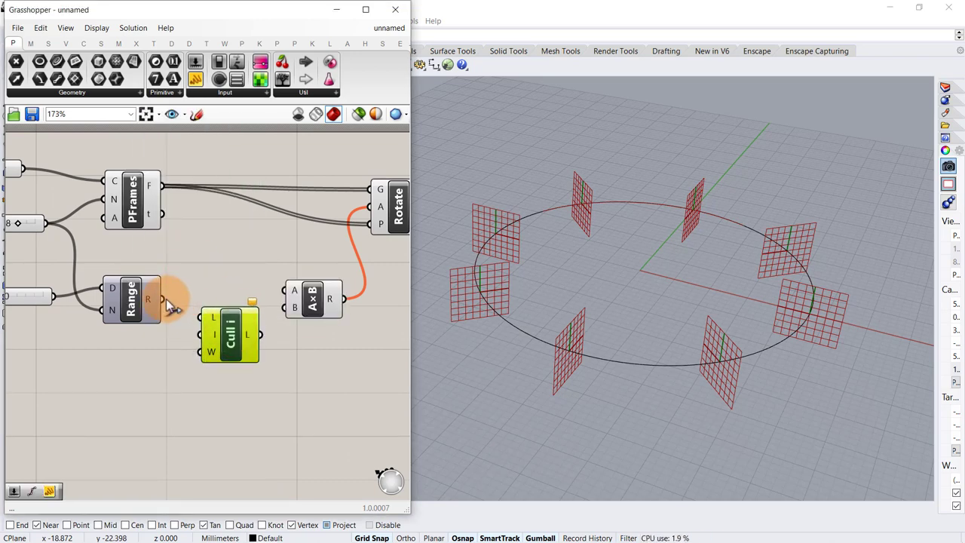
{"action": "left_click_drag", "start_coordinate": [166, 300], "coordinate": [225, 337]}
Step: Place a Panel on the canvas below the Range component
{"action": "left_click", "coordinate": [149, 390]}
{"action": "double_click", "coordinate": [122, 368]}
{"action": "type", "text": "p"}
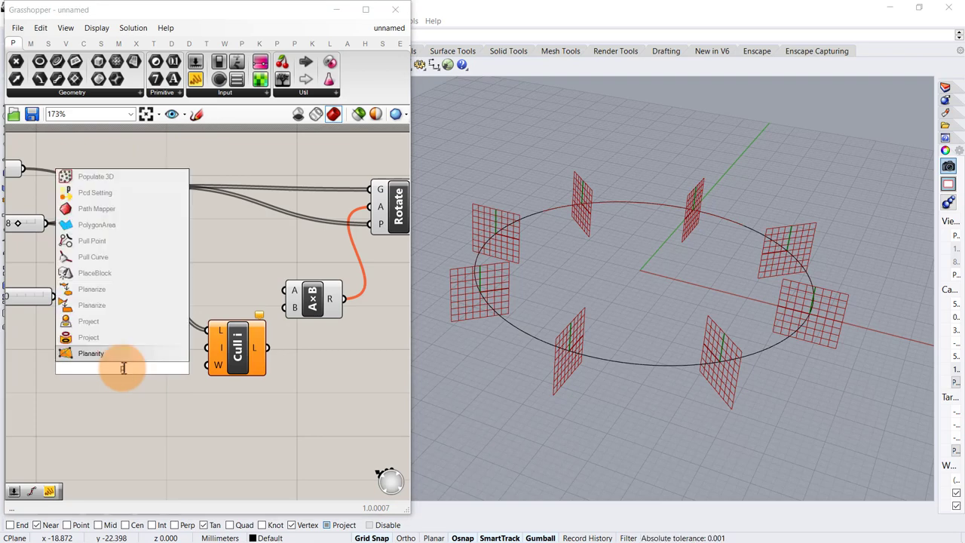
{"action": "type", "text": "ane"}
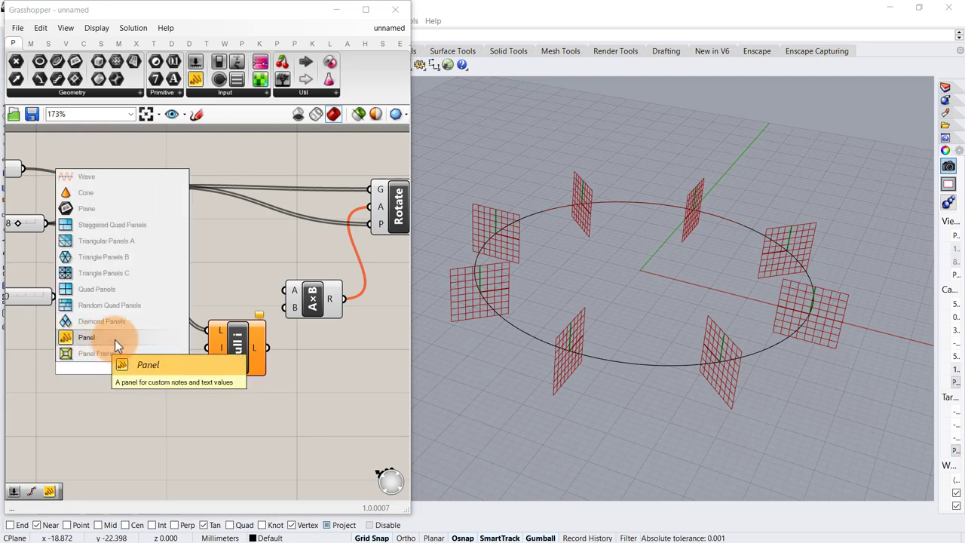
{"action": "left_click", "coordinate": [115, 339]}
{"action": "left_click_drag", "start_coordinate": [126, 353], "coordinate": [114, 379]}
Step: Set the panel content to -1, shrink the panel, and connect it to Cull Index's indices input
{"action": "double_click", "coordinate": [114, 379]}
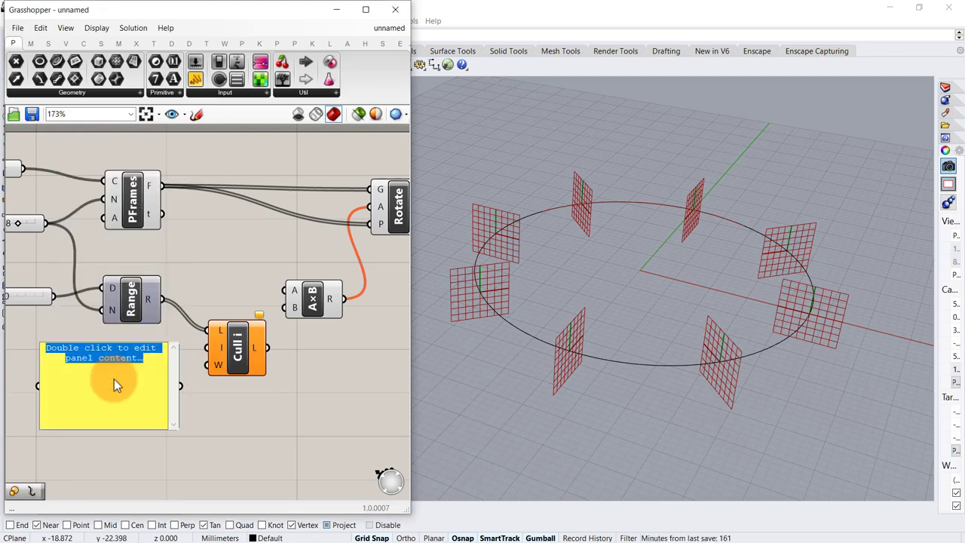
{"action": "type", "text": "-1"}
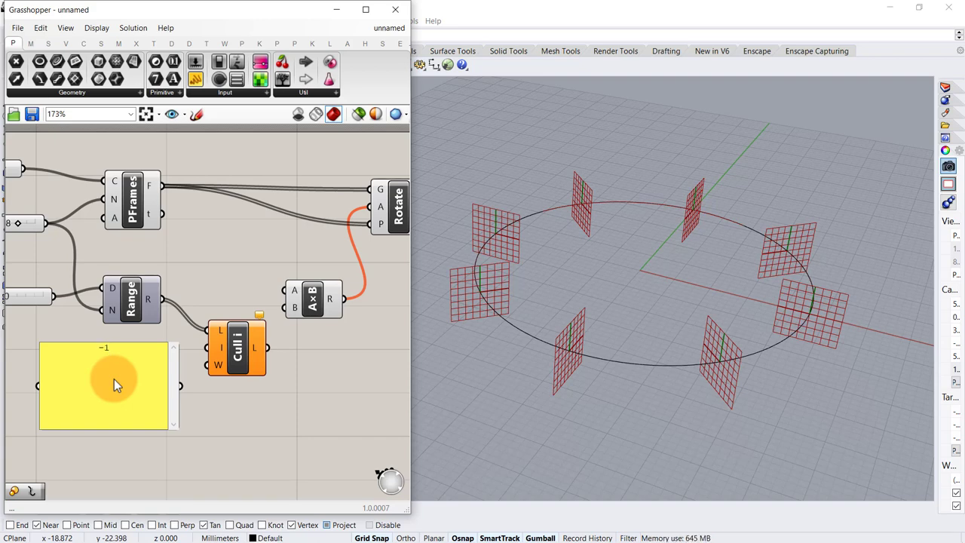
{"action": "left_click", "coordinate": [192, 416]}
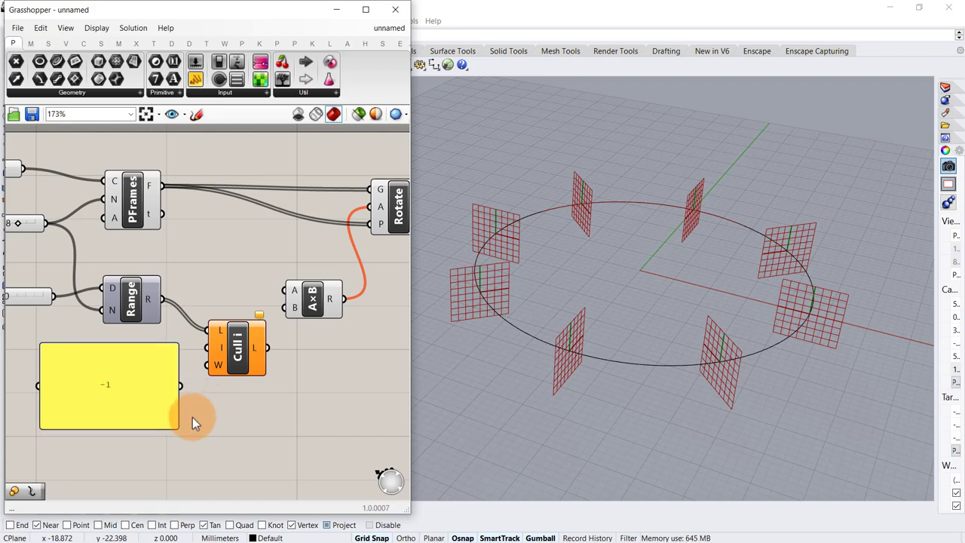
{"action": "left_click_drag", "start_coordinate": [173, 427], "coordinate": [103, 362]}
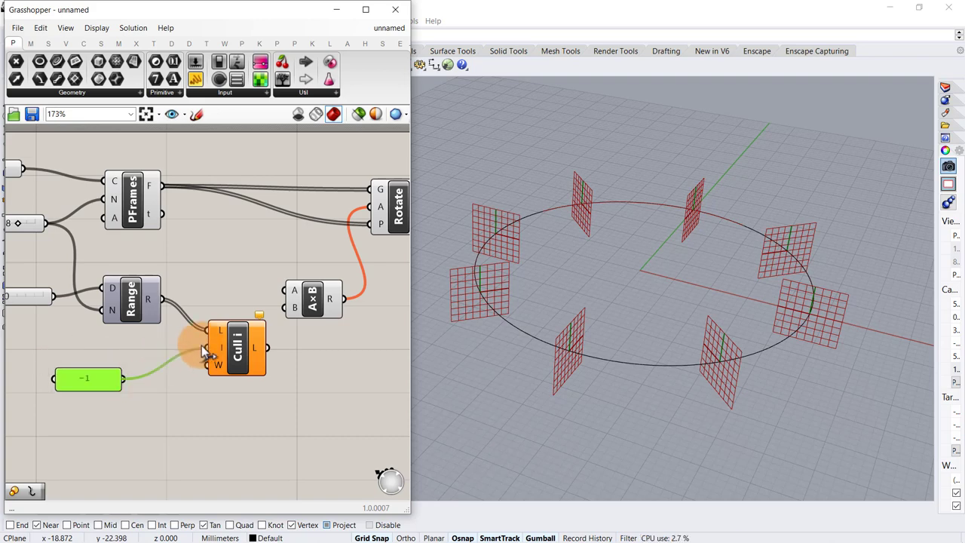
{"action": "left_click_drag", "start_coordinate": [235, 346], "coordinate": [217, 341]}
{"action": "left_click", "coordinate": [317, 358]}
Step: Move Rotate and Multiplication away from Cull Index to make room, and align Cull Index with Range
{"action": "right_click_drag", "start_coordinate": [370, 342], "coordinate": [287, 337]}
{"action": "left_click_drag", "start_coordinate": [327, 329], "coordinate": [245, 182]}
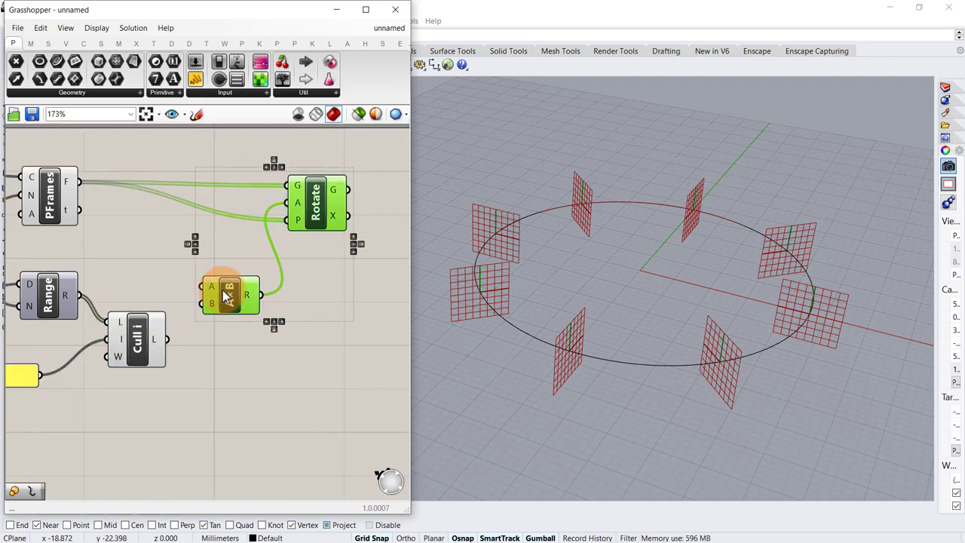
{"action": "left_click_drag", "start_coordinate": [236, 296], "coordinate": [334, 307]}
{"action": "left_click", "coordinate": [181, 306]}
{"action": "left_click_drag", "start_coordinate": [151, 335], "coordinate": [155, 307]}
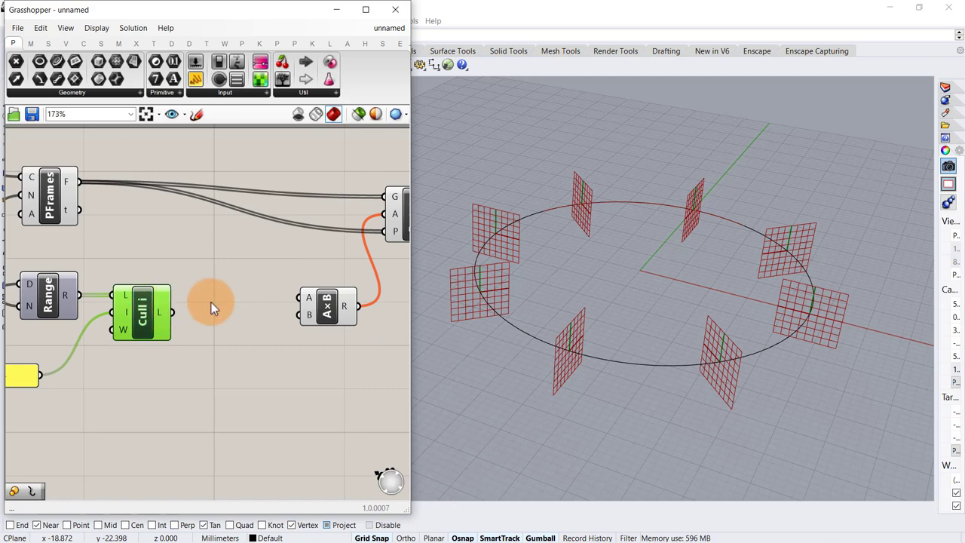
Step: Add a Radians component and wire it between the Cull Index output and Multiplication's A input
{"action": "double_click", "coordinate": [211, 303]}
{"action": "type", "text": "rad"}
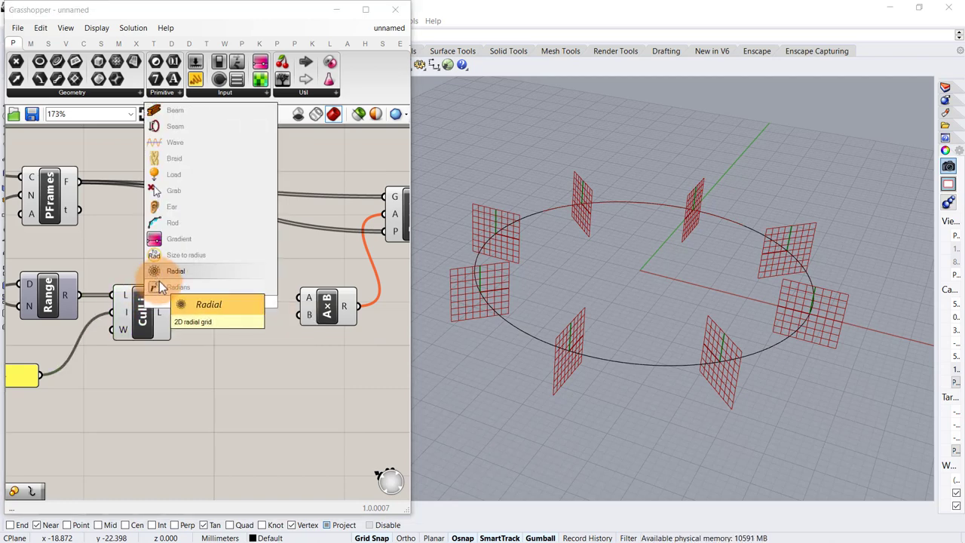
{"action": "left_click", "coordinate": [210, 287]}
{"action": "left_click_drag", "start_coordinate": [173, 312], "coordinate": [213, 305]}
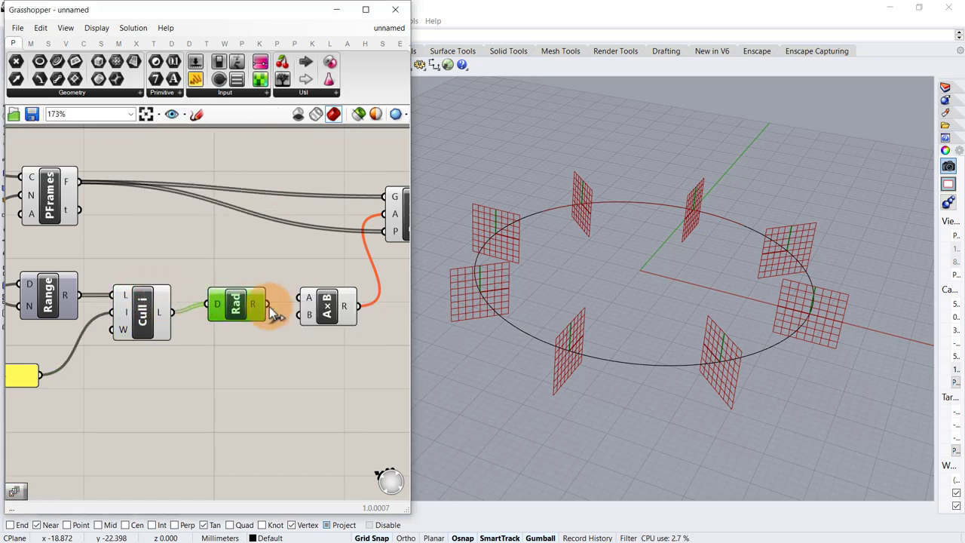
{"action": "left_click_drag", "start_coordinate": [288, 299], "coordinate": [302, 298]}
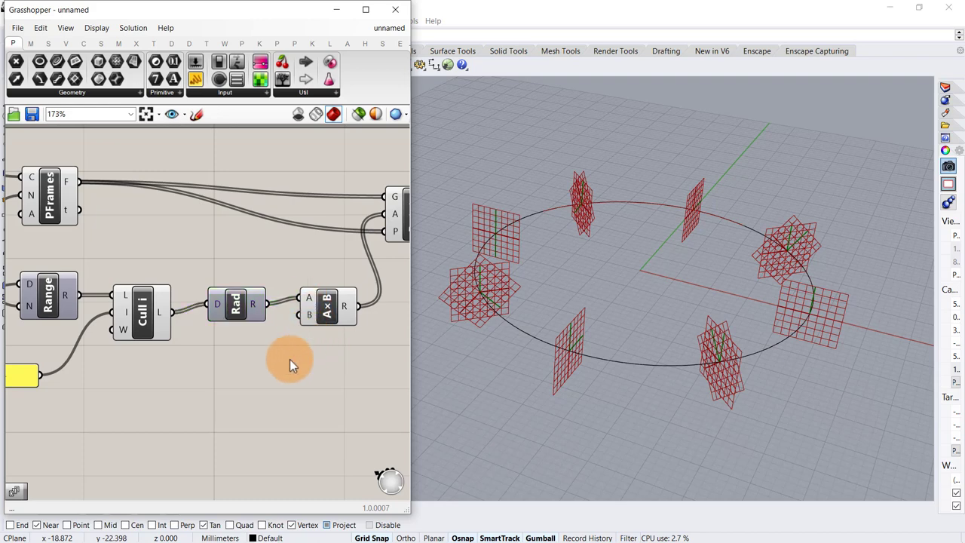
Step: Add a number slider wired to Multiplication's B input, set it to 7, and place it below the components
{"action": "double_click", "coordinate": [255, 367]}
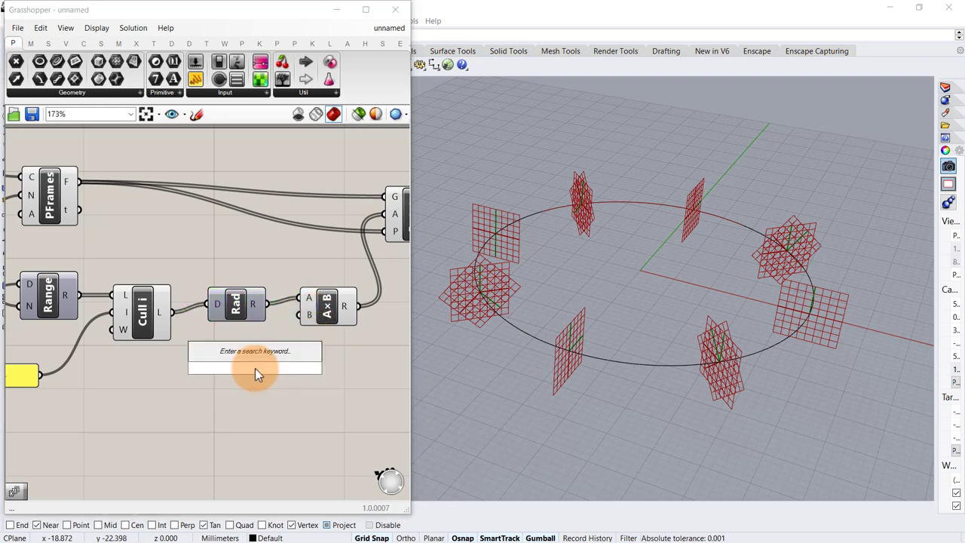
{"action": "type", "text": "5"}
{"action": "key", "text": "Return"}
{"action": "left_click_drag", "start_coordinate": [326, 367], "coordinate": [299, 315]}
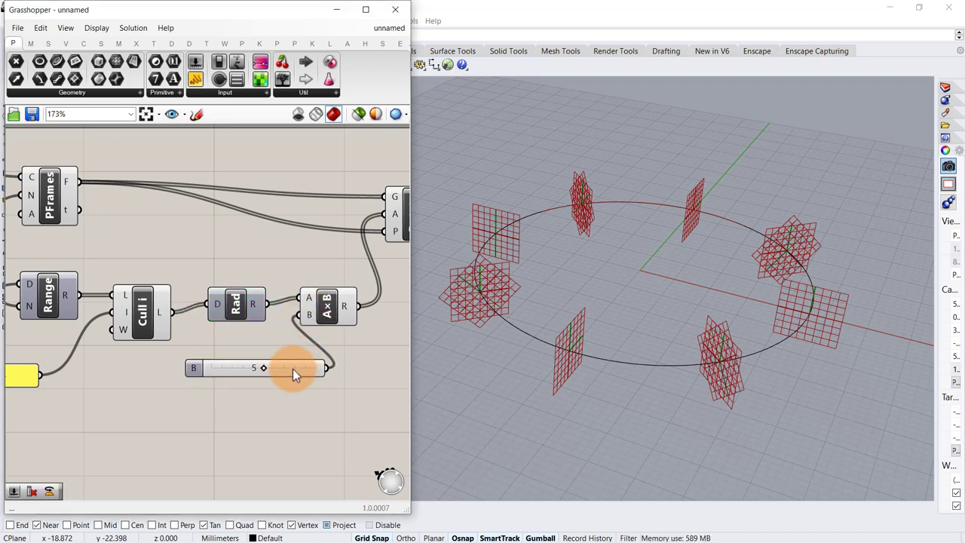
{"action": "left_click_drag", "start_coordinate": [264, 372], "coordinate": [258, 395]}
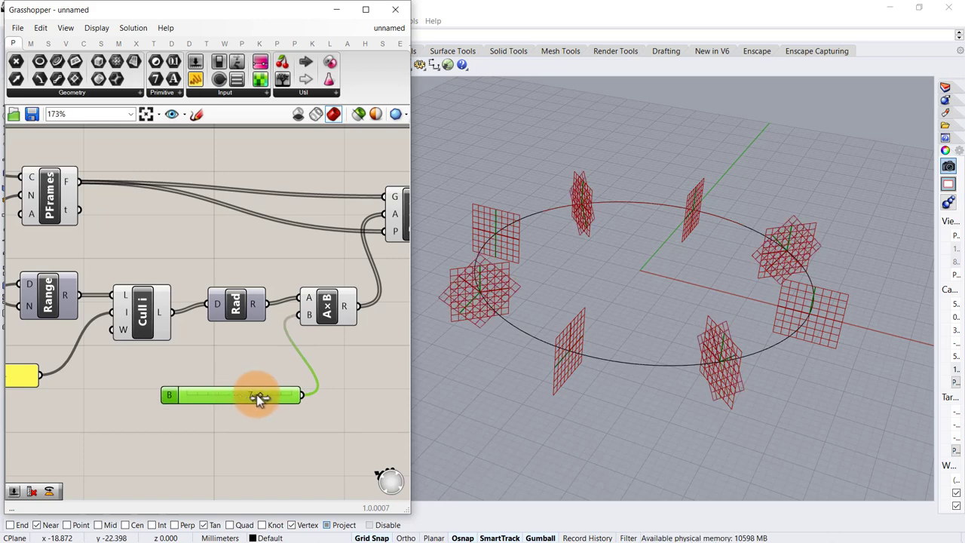
Step: Select all the components upstream of Rotate and turn off their preview
{"action": "scroll", "coordinate": [279, 324], "scroll_direction": "down", "scroll_amount": 3}
{"action": "left_click_drag", "start_coordinate": [306, 221], "coordinate": [36, 424]}
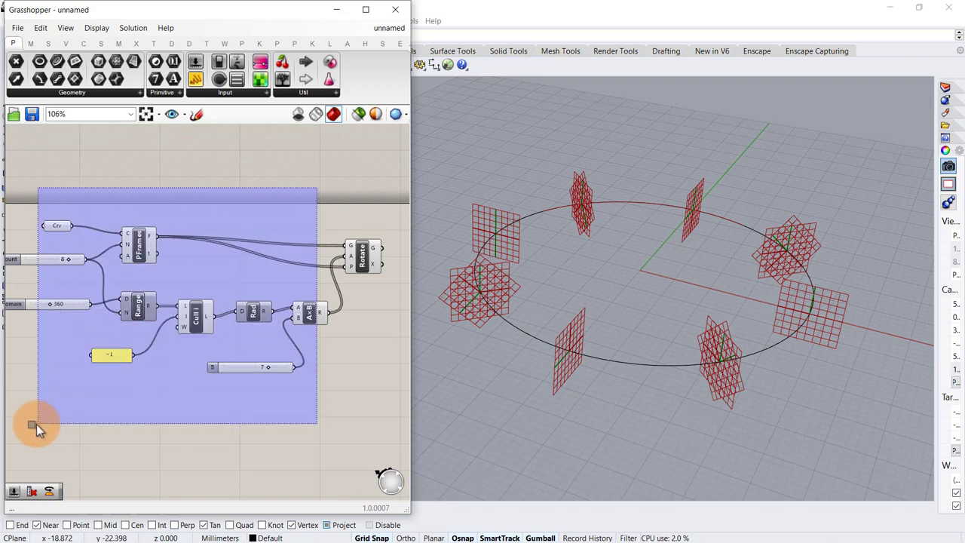
{"action": "middle_click", "coordinate": [69, 404]}
{"action": "left_click", "coordinate": [106, 370]}
{"action": "left_click", "coordinate": [172, 384]}
Step: Add a Polygon component, wire Rotate's G output to its P input, and move it away from Rotate
{"action": "right_click_drag", "start_coordinate": [217, 333], "coordinate": [64, 309]}
{"action": "scroll", "coordinate": [203, 240], "scroll_direction": "up", "scroll_amount": 3}
{"action": "left_click_drag", "start_coordinate": [217, 242], "coordinate": [225, 234]}
{"action": "left_click", "coordinate": [275, 327]}
{"action": "double_click", "coordinate": [308, 217]}
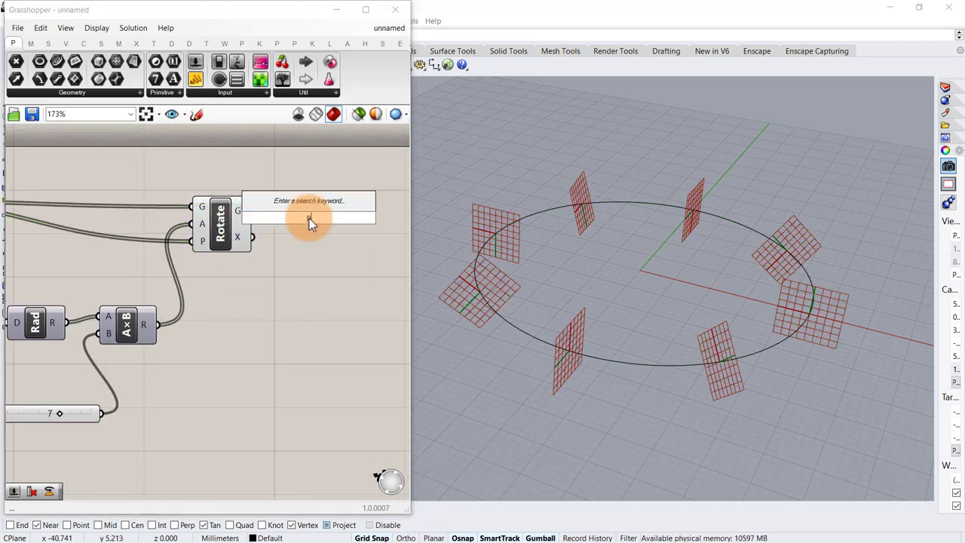
{"action": "type", "text": "pol"}
{"action": "left_click", "coordinate": [305, 187]}
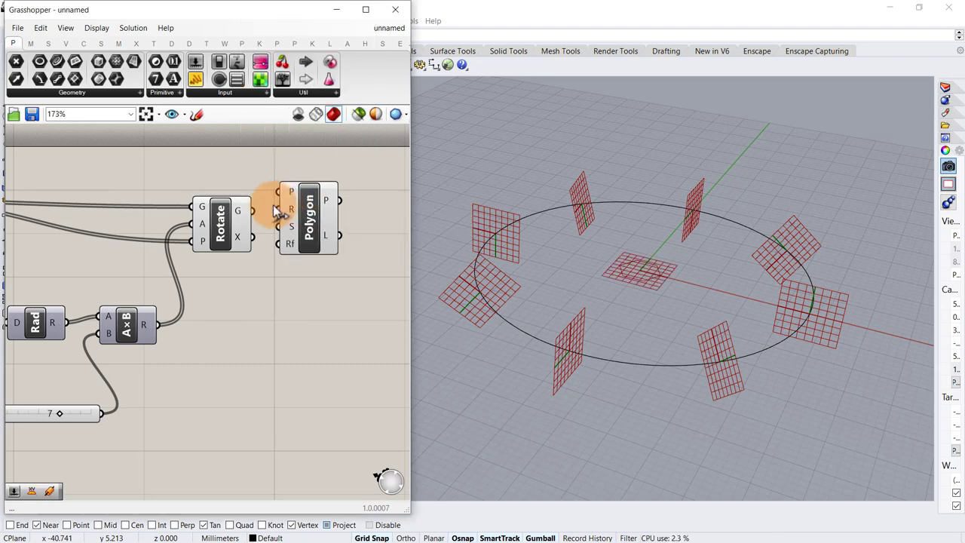
{"action": "left_click_drag", "start_coordinate": [254, 211], "coordinate": [279, 191]}
{"action": "left_click_drag", "start_coordinate": [311, 221], "coordinate": [376, 277]}
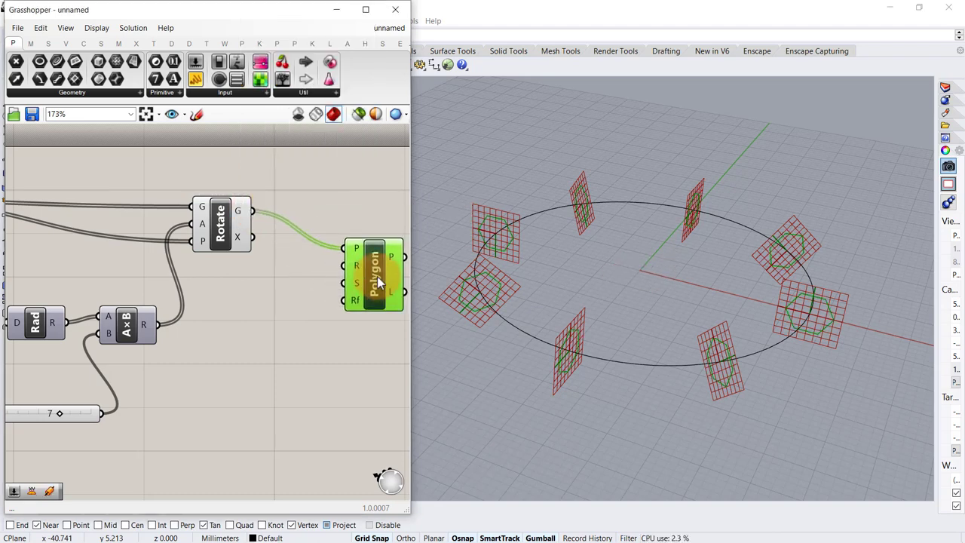
{"action": "left_click", "coordinate": [331, 323]}
Step: Add a number slider set to 10 and wire it to Polygon's Radius input, moving Polygon to make room
{"action": "right_click_drag", "start_coordinate": [311, 291], "coordinate": [211, 288]}
{"action": "scroll", "coordinate": [170, 307], "scroll_direction": "up", "scroll_amount": 1}
{"action": "double_click", "coordinate": [170, 307]}
{"action": "type", "text": "1"}
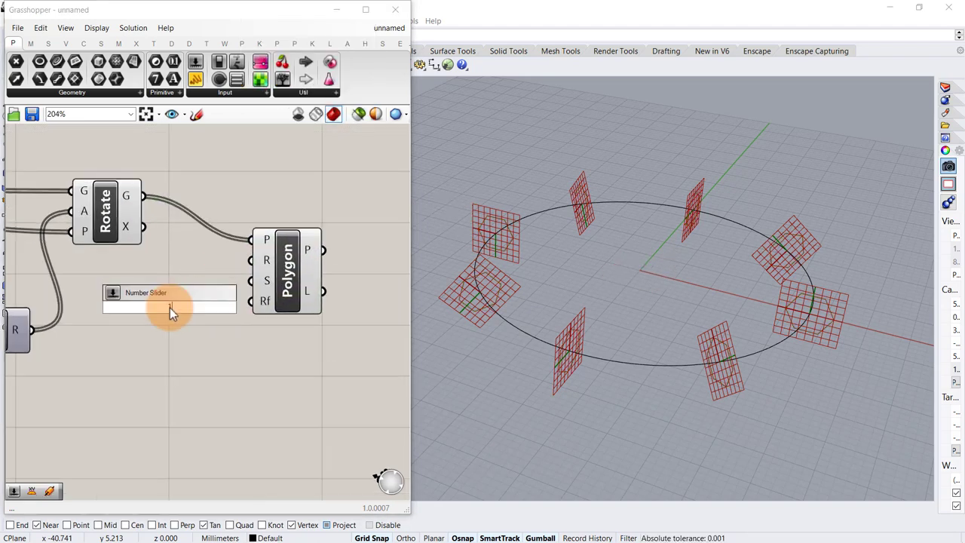
{"action": "type", "text": "0"}
{"action": "key", "text": "Return"}
{"action": "left_click_drag", "start_coordinate": [288, 296], "coordinate": [351, 323]}
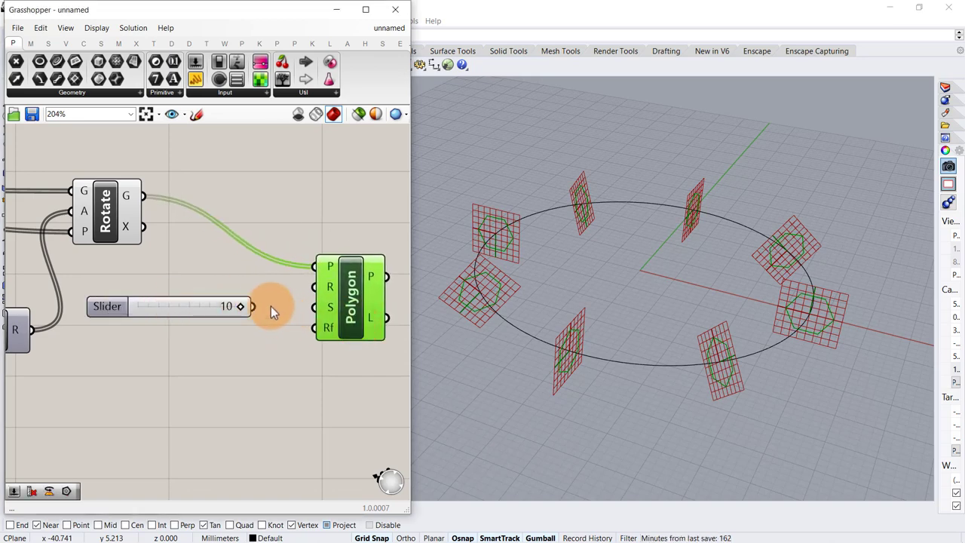
{"action": "left_click_drag", "start_coordinate": [299, 299], "coordinate": [315, 287]}
Step: Duplicate the Radius slider, wire the copy to Polygon's Segments input, and set it to 4
{"action": "left_click_drag", "start_coordinate": [175, 310], "coordinate": [196, 367]}
{"action": "key", "text": "ctrl+c"}
{"action": "key", "text": "ctrl+v"}
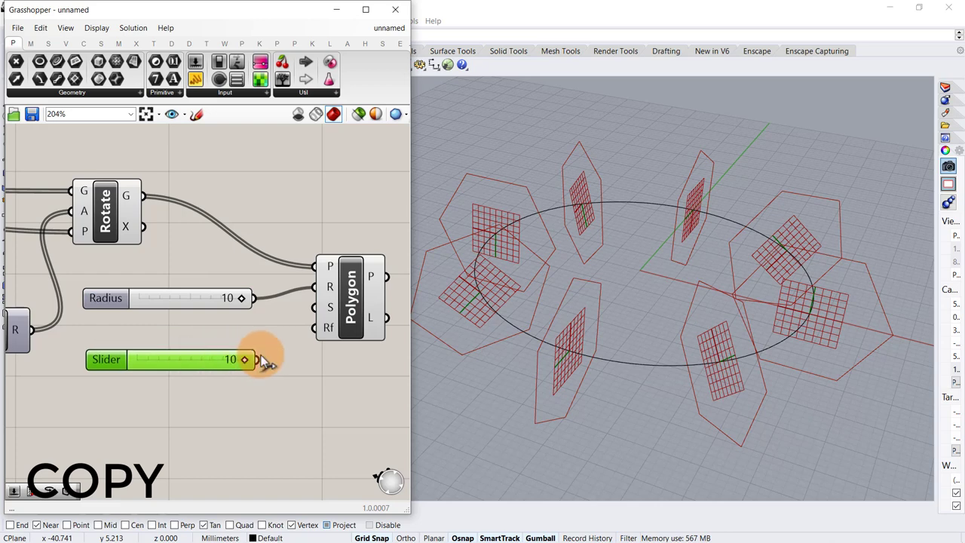
{"action": "left_click_drag", "start_coordinate": [262, 360], "coordinate": [314, 307]}
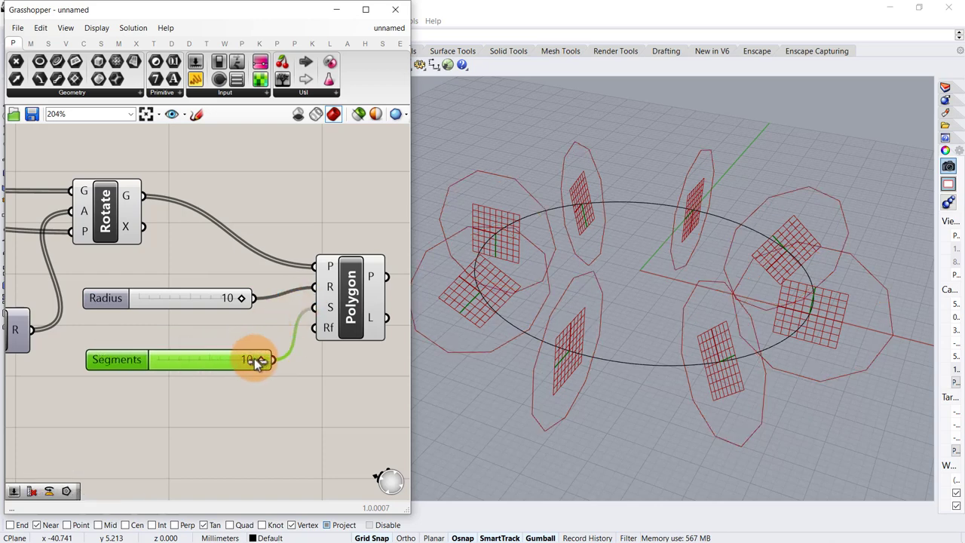
{"action": "left_click_drag", "start_coordinate": [254, 358], "coordinate": [174, 396]}
Step: Duplicate the Segments slider, wire the copy to Polygon's Fillet Radius input, and set it to 1
{"action": "key", "text": "ctrl+c"}
{"action": "key", "text": "ctrl+v"}
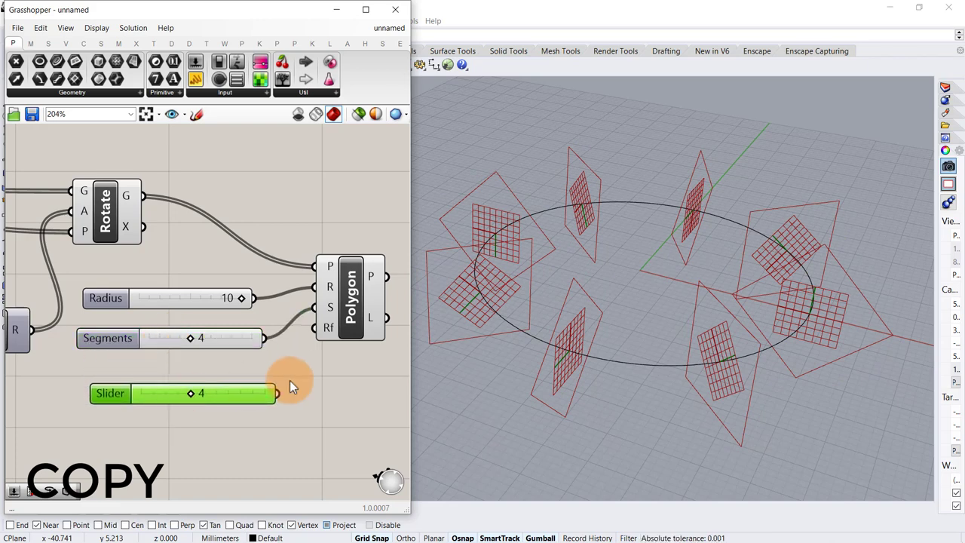
{"action": "left_click_drag", "start_coordinate": [278, 393], "coordinate": [315, 327]}
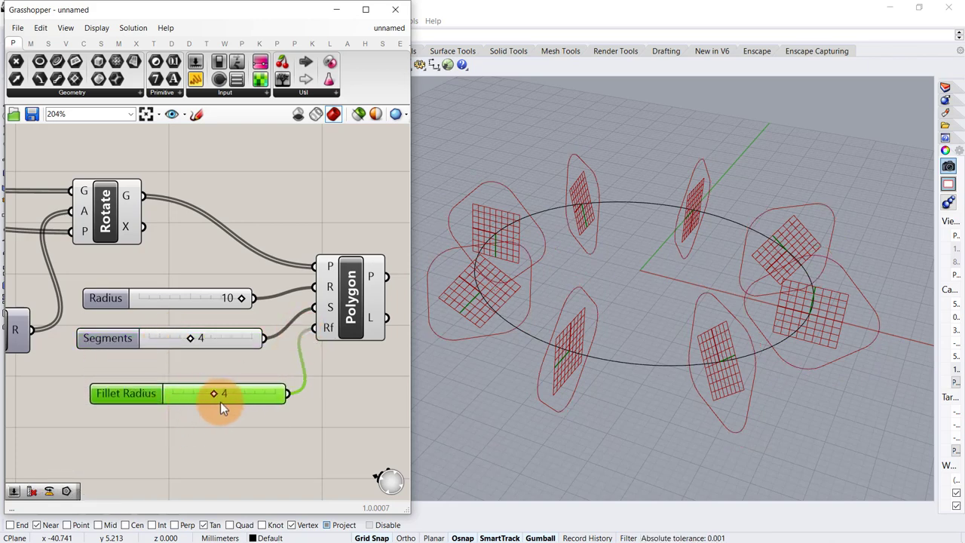
{"action": "left_click_drag", "start_coordinate": [215, 394], "coordinate": [194, 396]}
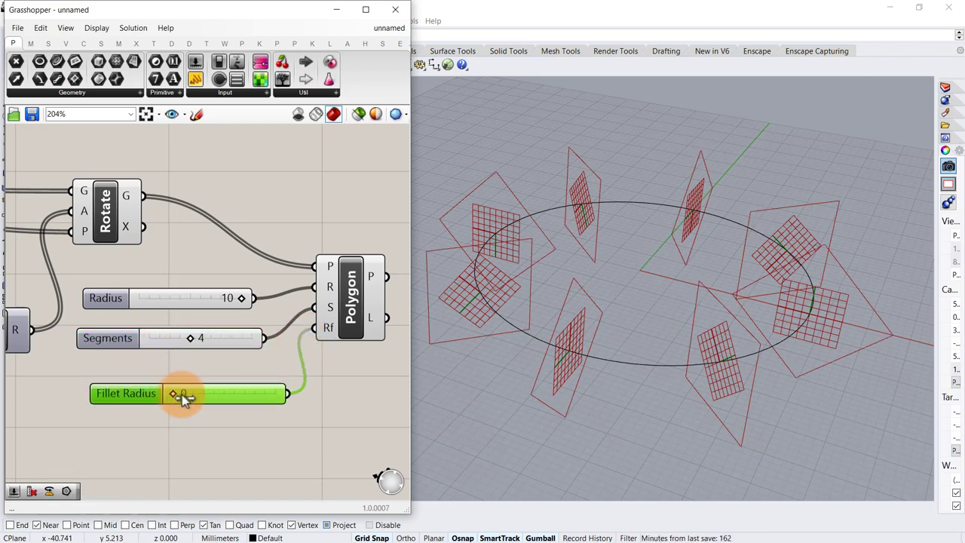
{"action": "left_click_drag", "start_coordinate": [204, 395], "coordinate": [190, 376]}
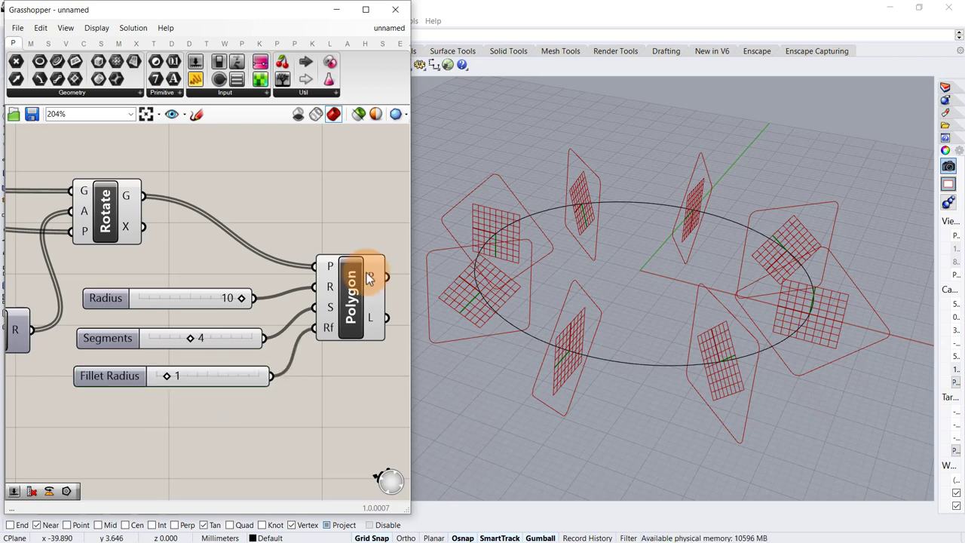
Step: Add a Scale component well clear of Polygon and wire Polygon's P output to its G input
{"action": "right_click_drag", "start_coordinate": [327, 264], "coordinate": [78, 222]}
{"action": "scroll", "coordinate": [207, 230], "scroll_direction": "down", "scroll_amount": 1}
{"action": "double_click", "coordinate": [203, 224]}
{"action": "type", "text": "scale"}
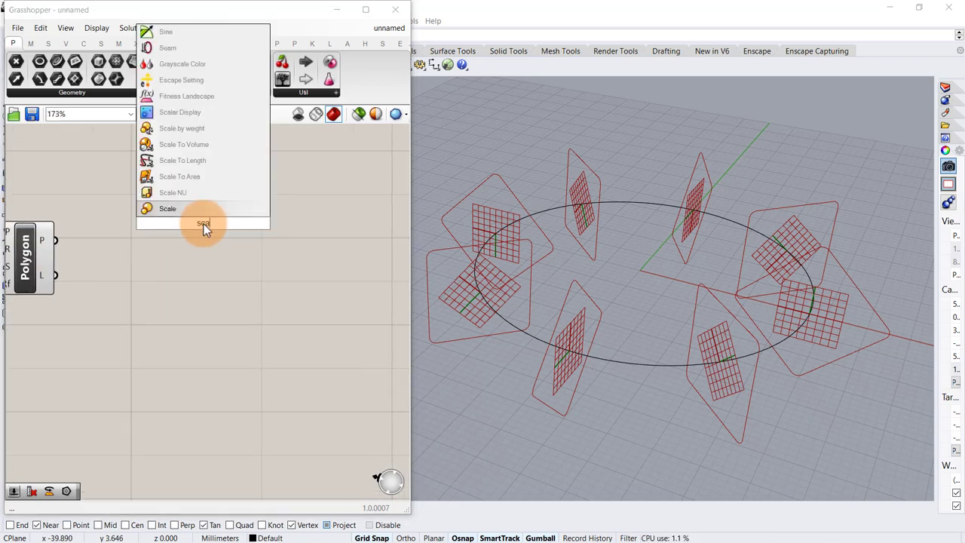
{"action": "left_click", "coordinate": [199, 204]}
{"action": "left_click_drag", "start_coordinate": [56, 239], "coordinate": [366, 257]}
{"action": "left_click", "coordinate": [172, 333]}
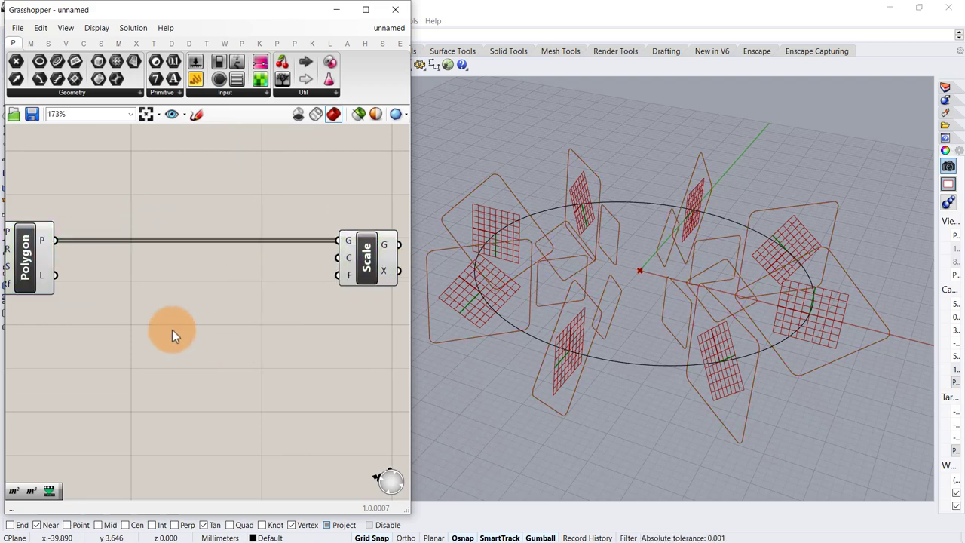
Step: Add an Area component fed by Polygon's P output and wire its C output to Scale's C input
{"action": "double_click", "coordinate": [172, 330]}
{"action": "type", "text": "area"}
{"action": "left_click", "coordinate": [141, 316]}
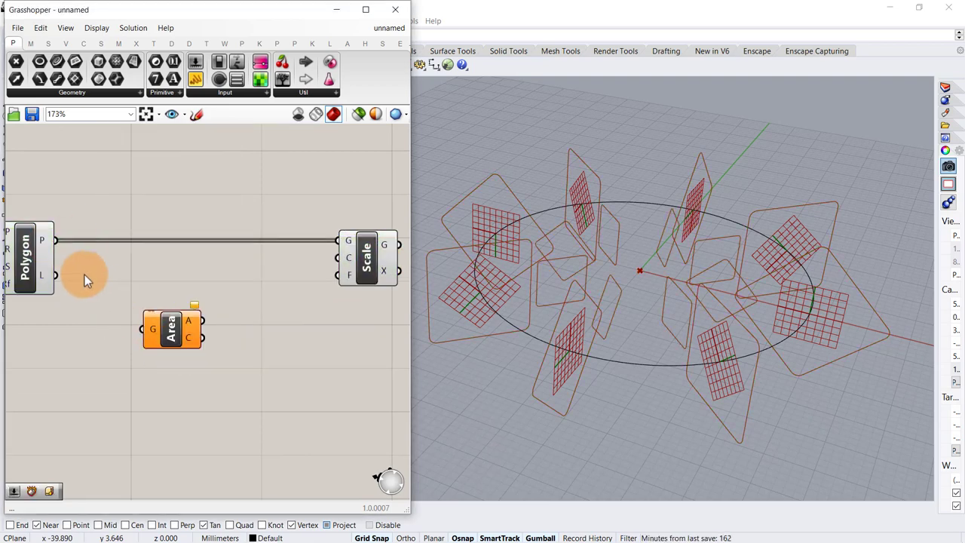
{"action": "left_click_drag", "start_coordinate": [56, 240], "coordinate": [292, 279]}
{"action": "left_click", "coordinate": [192, 322]}
{"action": "left_click_drag", "start_coordinate": [346, 260], "coordinate": [339, 257]}
{"action": "left_click", "coordinate": [370, 265]}
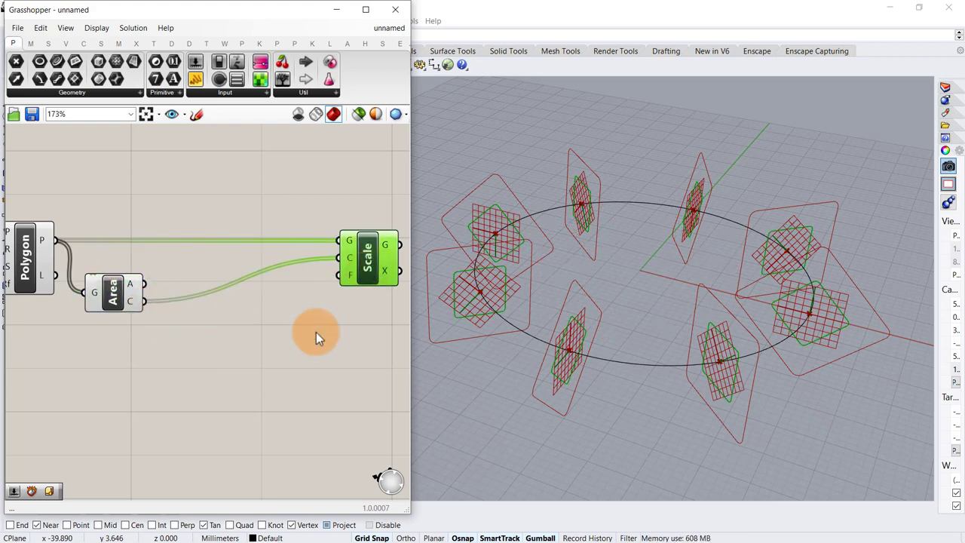
Step: Add a Pull Point component below Area and wire Area's C output to its P input
{"action": "left_click", "coordinate": [195, 349]}
{"action": "double_click", "coordinate": [195, 349]}
{"action": "type", "text": "pull"}
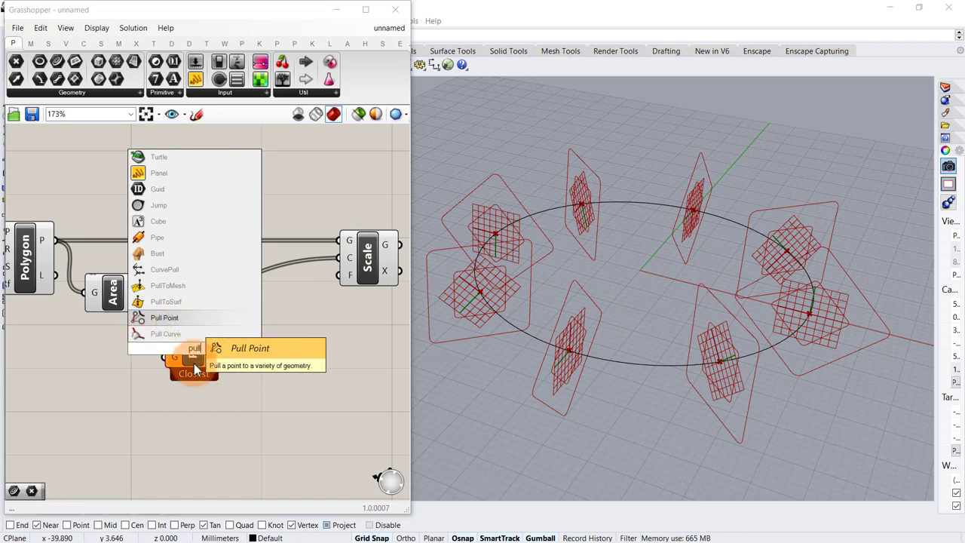
{"action": "left_click", "coordinate": [151, 317]}
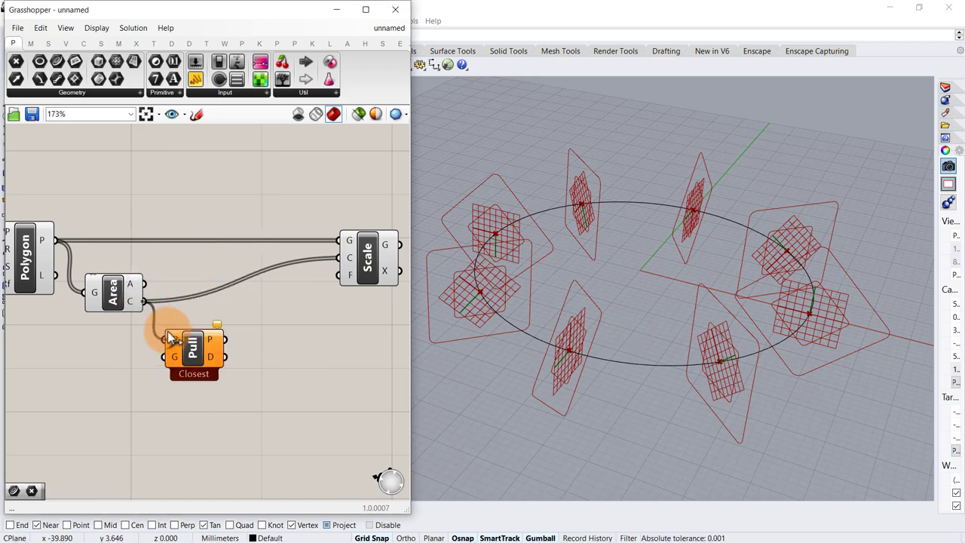
Step: Add a Point parameter below Area and set it to one point at the origin in the Rhino viewport
{"action": "right_click_drag", "start_coordinate": [76, 370], "coordinate": [120, 353]}
{"action": "double_click", "coordinate": [120, 354]}
{"action": "type", "text": "p"}
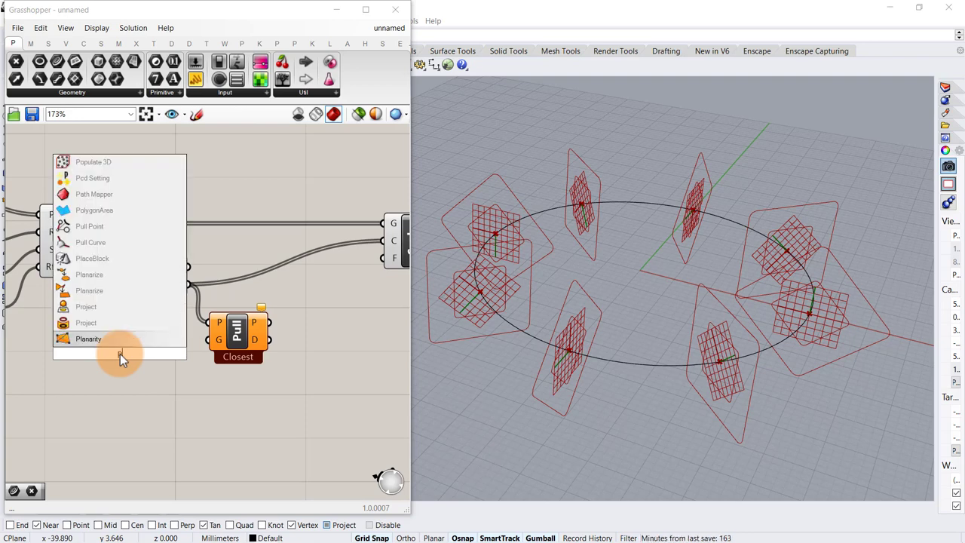
{"action": "scroll", "coordinate": [120, 354], "scroll_direction": "down", "scroll_amount": 3}
{"action": "left_click", "coordinate": [85, 310]}
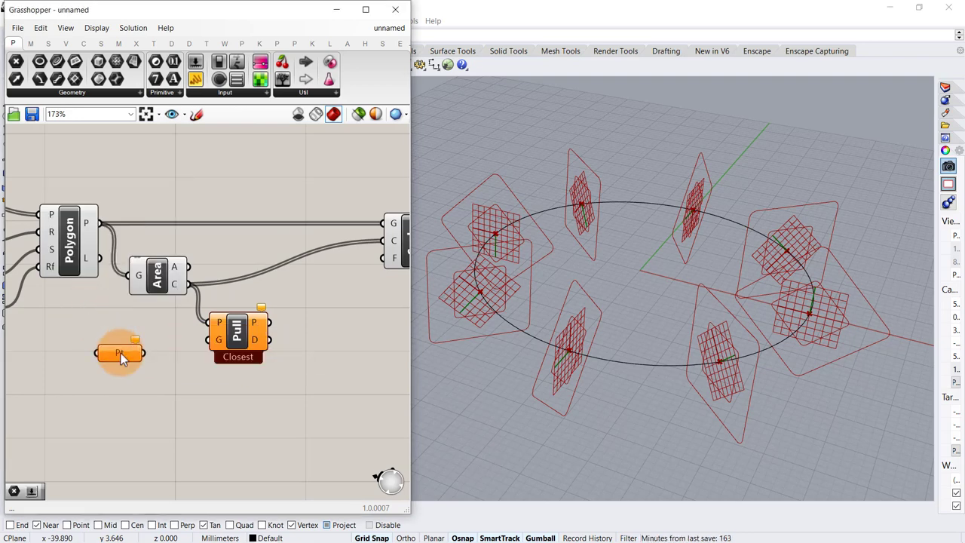
{"action": "right_click", "coordinate": [121, 352]}
{"action": "left_click", "coordinate": [151, 450]}
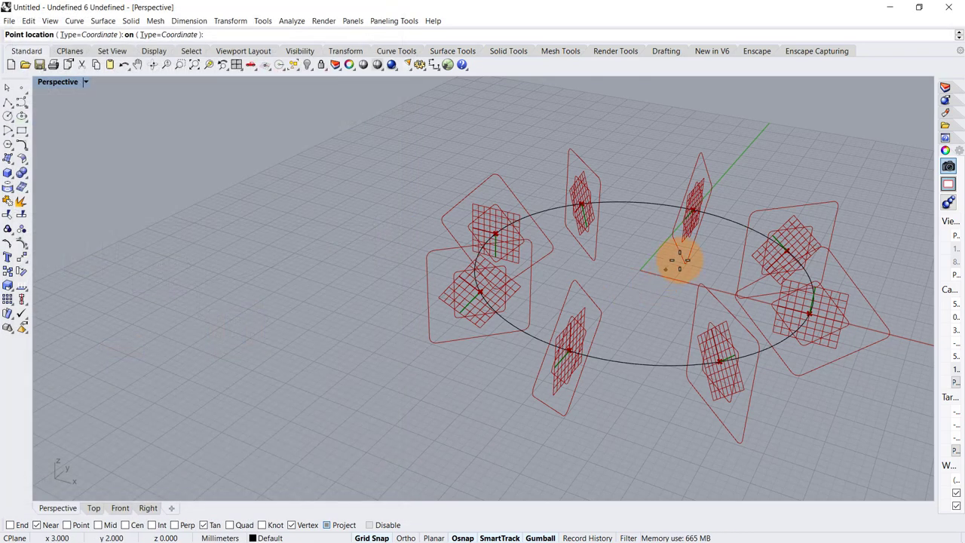
{"action": "left_click", "coordinate": [640, 271]}
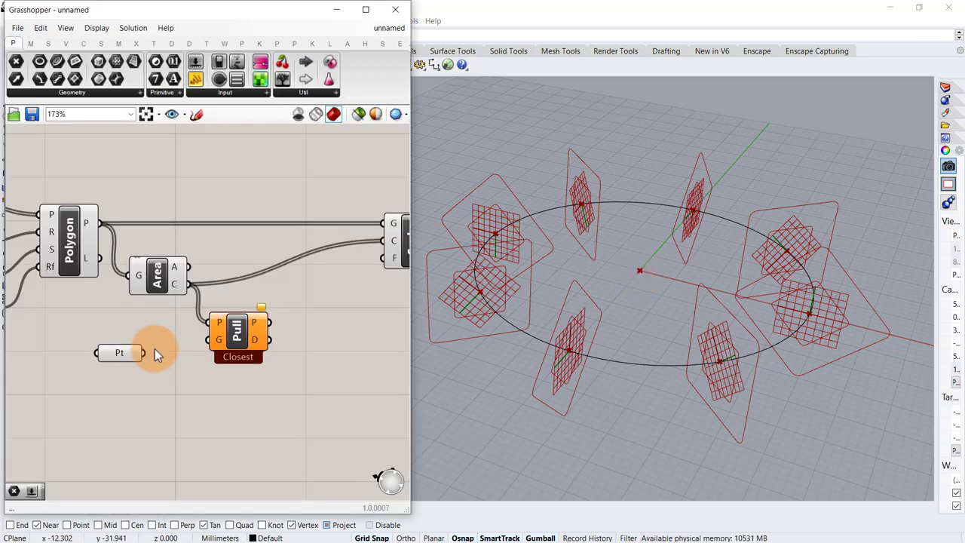
Step: Wire the Point parameter to Pull Point's G input and tidy its position beside that component
{"action": "left_click_drag", "start_coordinate": [151, 355], "coordinate": [236, 343]}
{"action": "left_click", "coordinate": [236, 341]}
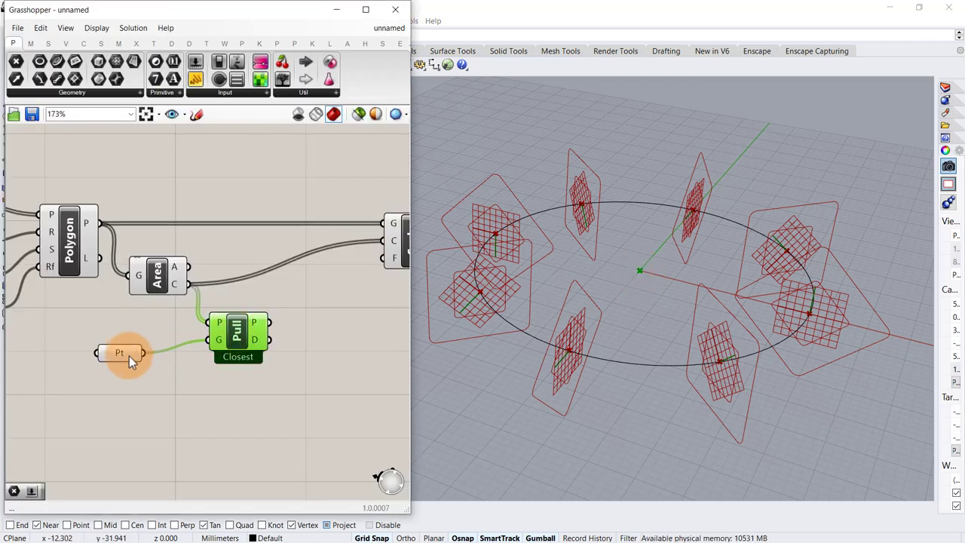
{"action": "left_click_drag", "start_coordinate": [129, 358], "coordinate": [154, 359]}
{"action": "left_click", "coordinate": [217, 374]}
Step: Move Scale further away, add Remap Numbers, and wire Pull Point's D output to its V input
{"action": "right_click_drag", "start_coordinate": [338, 311], "coordinate": [193, 301]}
{"action": "left_click_drag", "start_coordinate": [262, 248], "coordinate": [338, 248]}
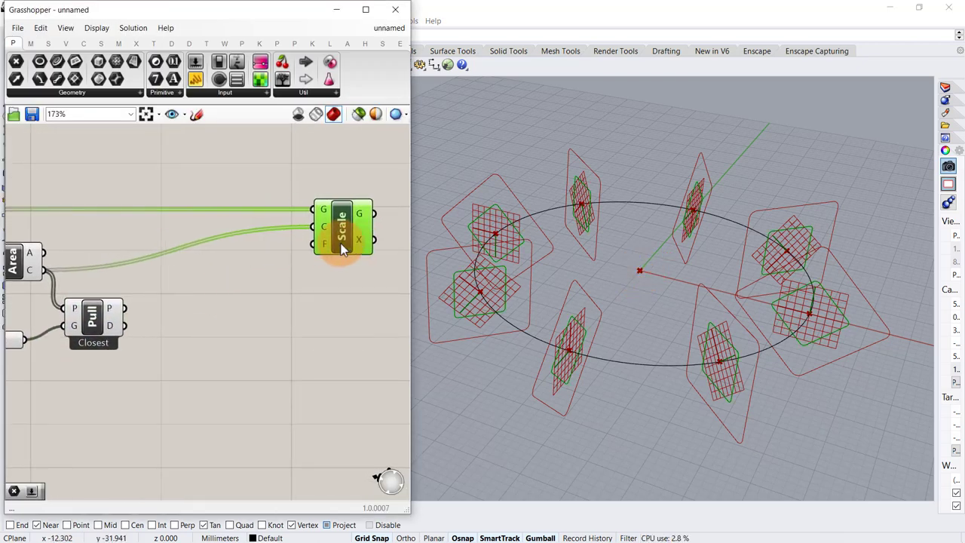
{"action": "left_click", "coordinate": [247, 315]}
{"action": "double_click", "coordinate": [247, 316]}
{"action": "type", "text": "remap"}
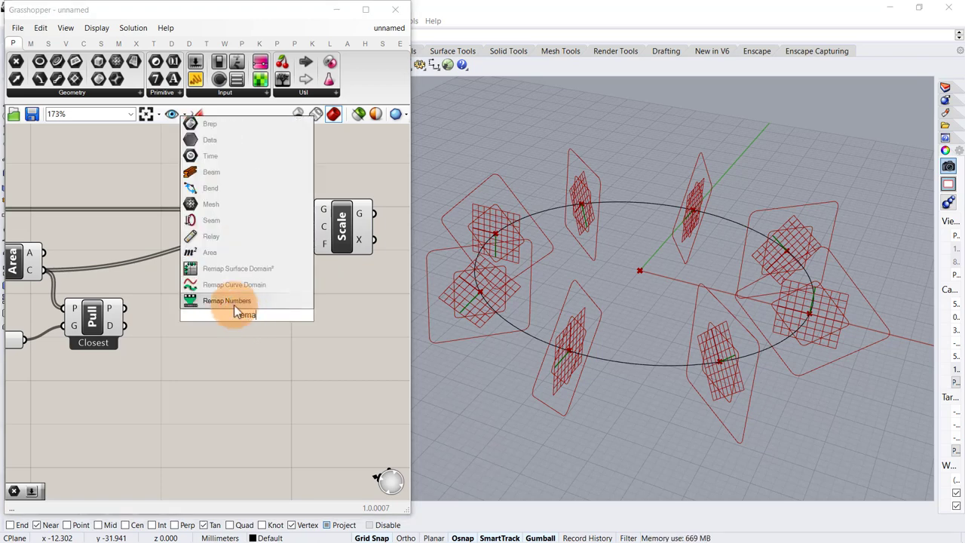
{"action": "left_click", "coordinate": [249, 300]}
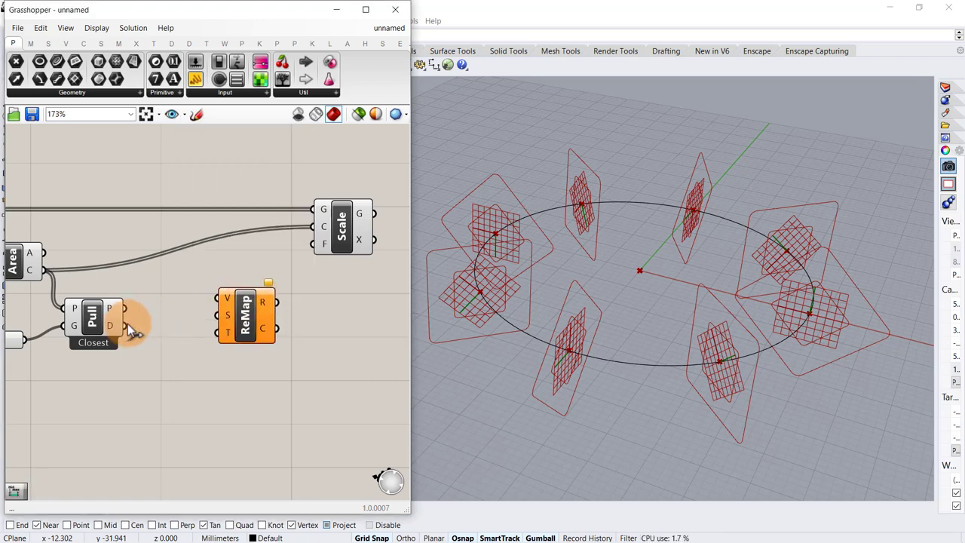
{"action": "left_click_drag", "start_coordinate": [132, 332], "coordinate": [310, 323]}
Step: Add a Bounds component between Pull Point's D output and Remap Numbers' S input, and adjust both components' positions
{"action": "double_click", "coordinate": [177, 369]}
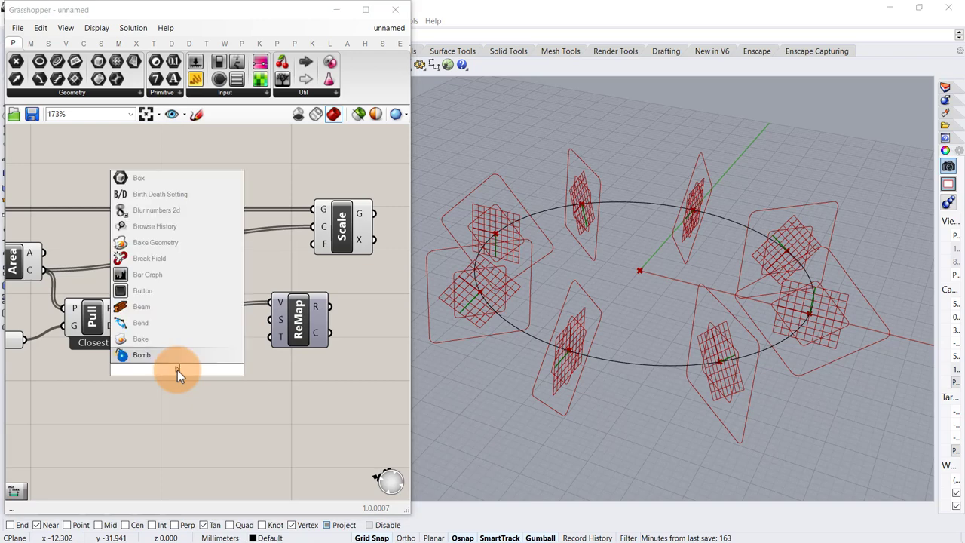
{"action": "type", "text": "bound"}
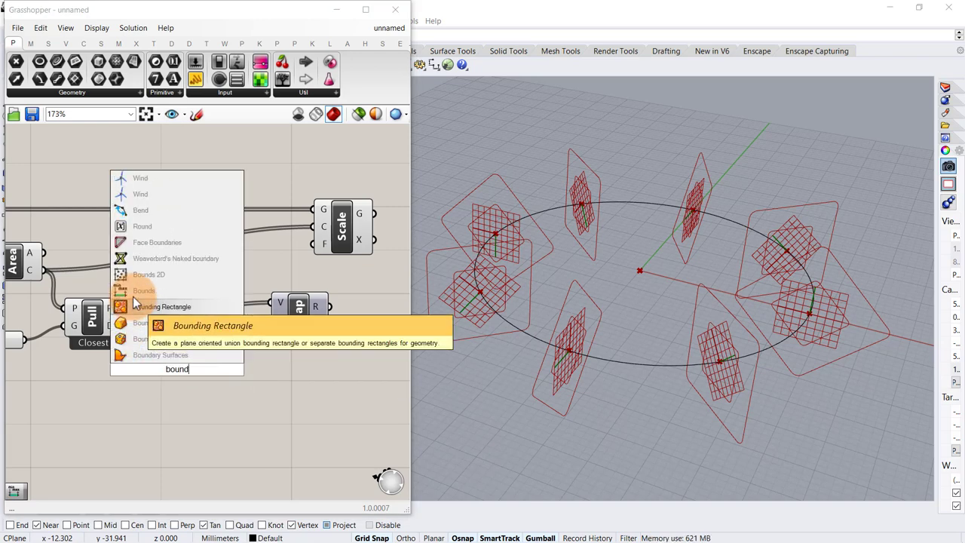
{"action": "left_click", "coordinate": [165, 293]}
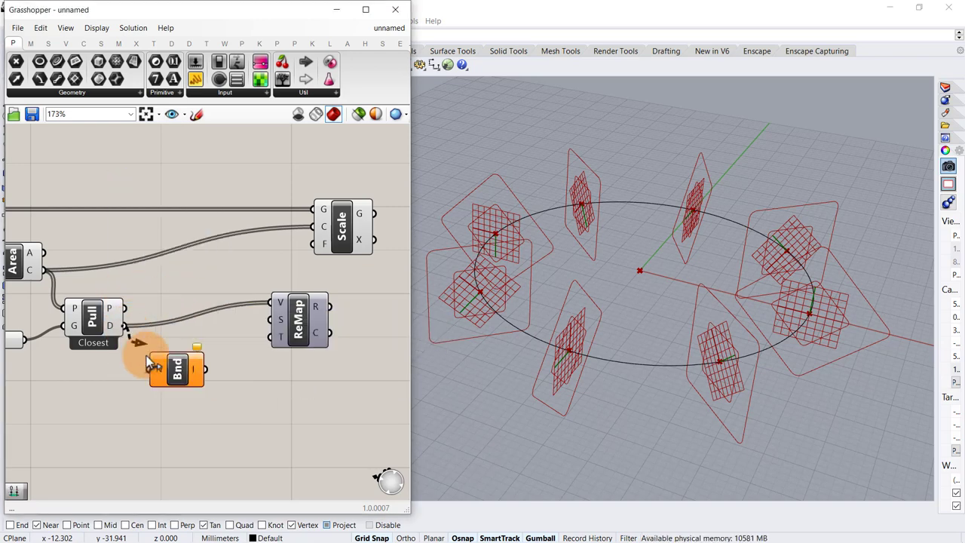
{"action": "left_click_drag", "start_coordinate": [149, 364], "coordinate": [270, 319]}
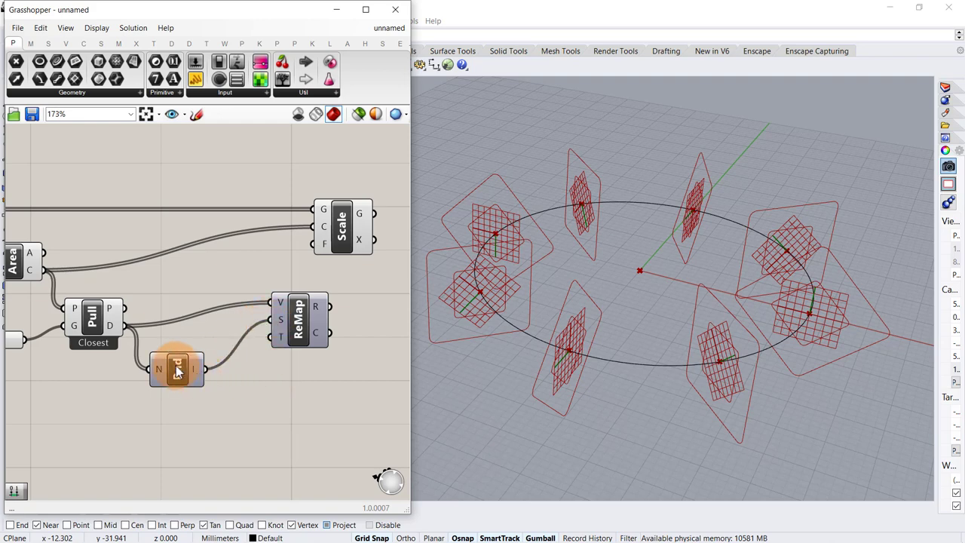
{"action": "left_click_drag", "start_coordinate": [177, 371], "coordinate": [198, 355]}
{"action": "left_click_drag", "start_coordinate": [301, 327], "coordinate": [304, 338]}
Step: Add a Construct Domain component below Bounds and wire its output to Remap Numbers' T input
{"action": "double_click", "coordinate": [190, 411]}
{"action": "type", "text": "d"}
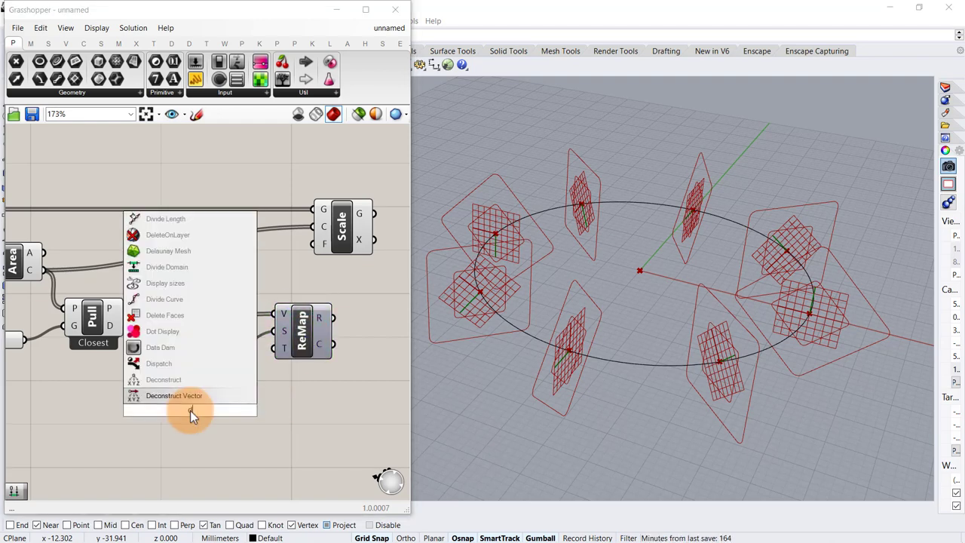
{"action": "type", "text": "om"}
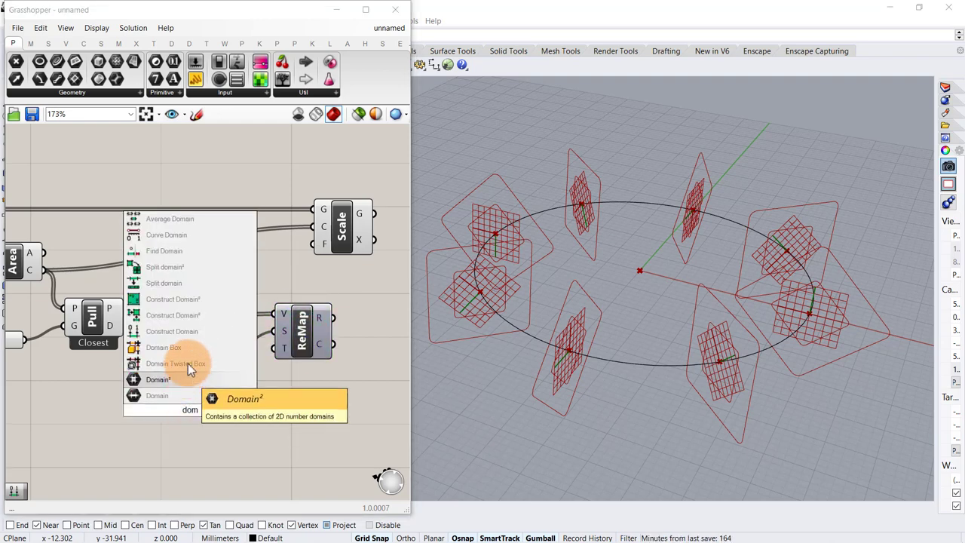
{"action": "left_click", "coordinate": [188, 331]}
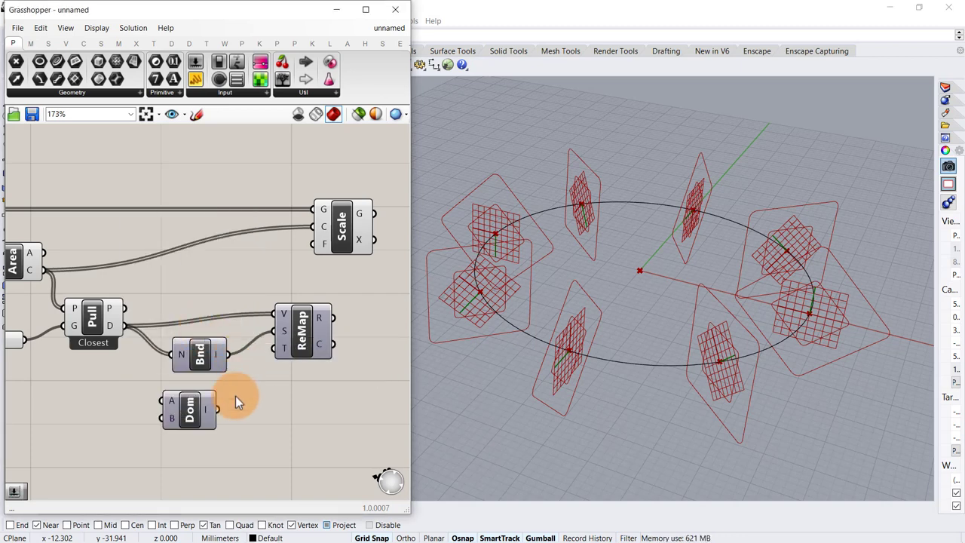
{"action": "right_click_drag", "start_coordinate": [154, 374], "coordinate": [257, 325]}
Step: Wire a 0.60 number slider to Construct Domain's A input and a copy of it set to 0.31 to its B input
{"action": "double_click", "coordinate": [158, 370]}
{"action": "type", "text": "0.60"}
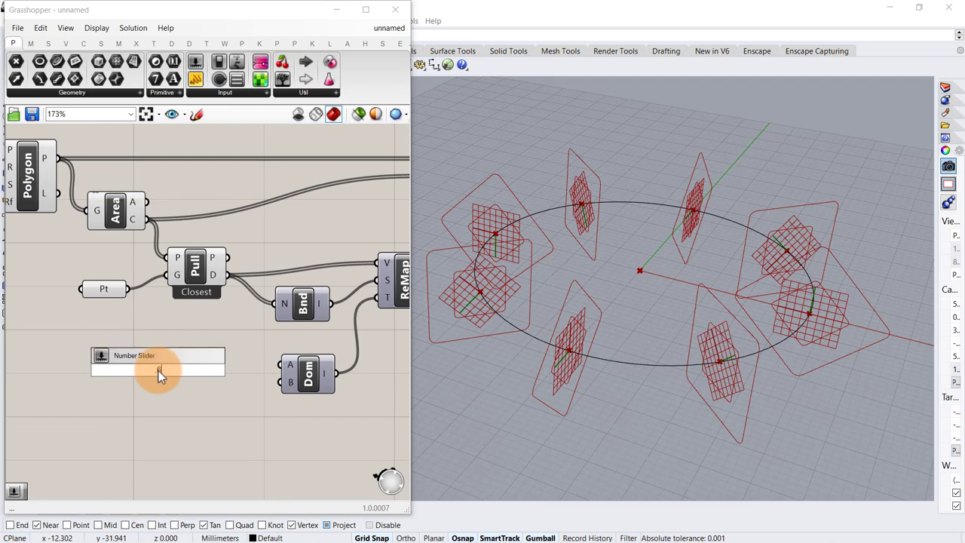
{"action": "key", "text": "Return"}
{"action": "left_click_drag", "start_coordinate": [242, 371], "coordinate": [287, 381]}
{"action": "key", "text": "ctrl+c"}
{"action": "key", "text": "ctrl+v"}
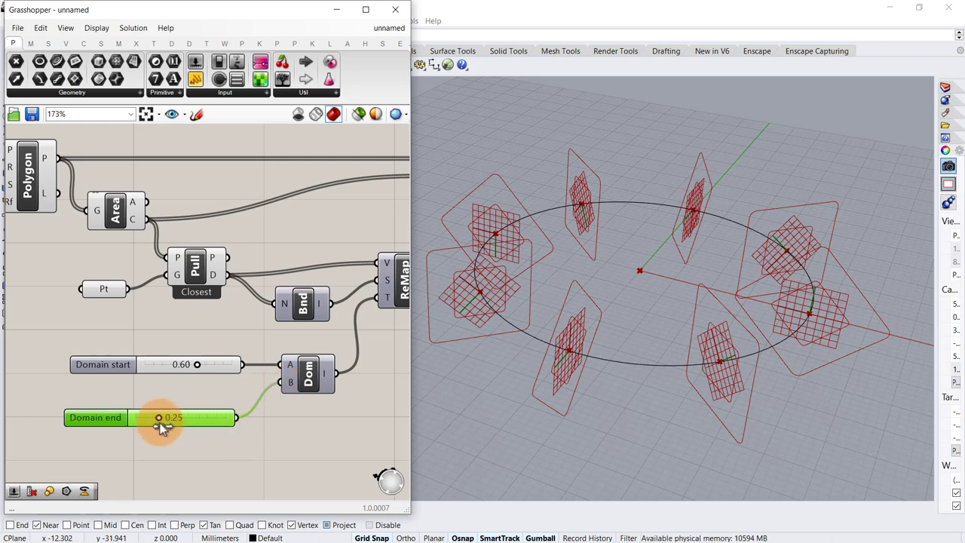
{"action": "left_click_drag", "start_coordinate": [161, 422], "coordinate": [166, 422]}
Step: Wire Remap Numbers' R output to Scale's F input and shift Scale further away from Remap Numbers
{"action": "right_click_drag", "start_coordinate": [217, 236], "coordinate": [75, 221]}
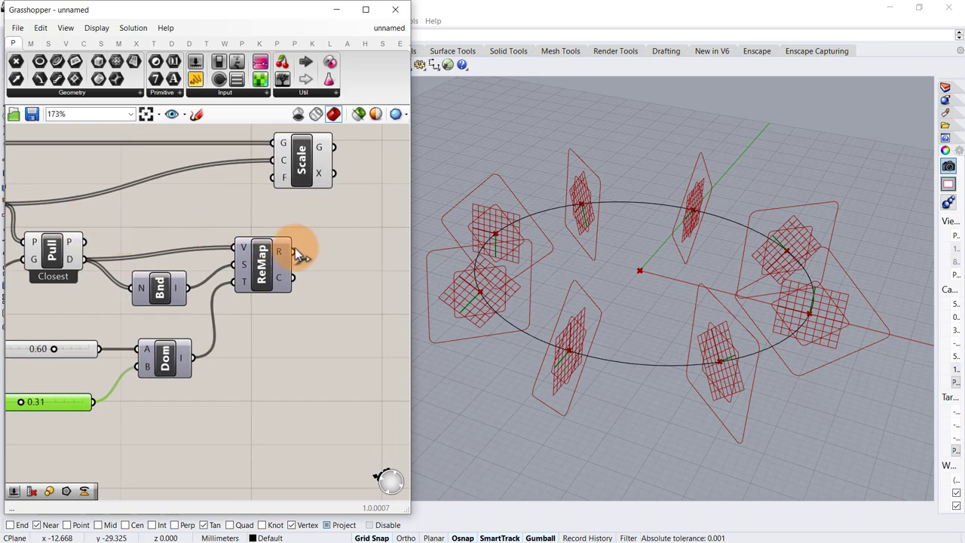
{"action": "left_click_drag", "start_coordinate": [295, 251], "coordinate": [358, 173]}
{"action": "left_click", "coordinate": [337, 218]}
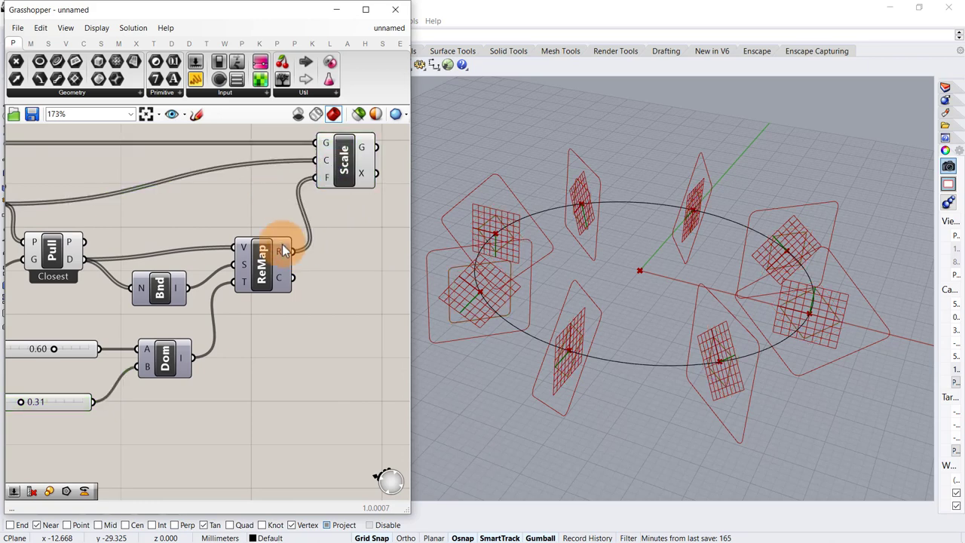
Step: Turn off the preview of all components that come before Remap Numbers in the definition
{"action": "scroll", "coordinate": [280, 247], "scroll_direction": "down", "scroll_amount": 5}
{"action": "left_click_drag", "start_coordinate": [323, 147], "coordinate": [56, 365]}
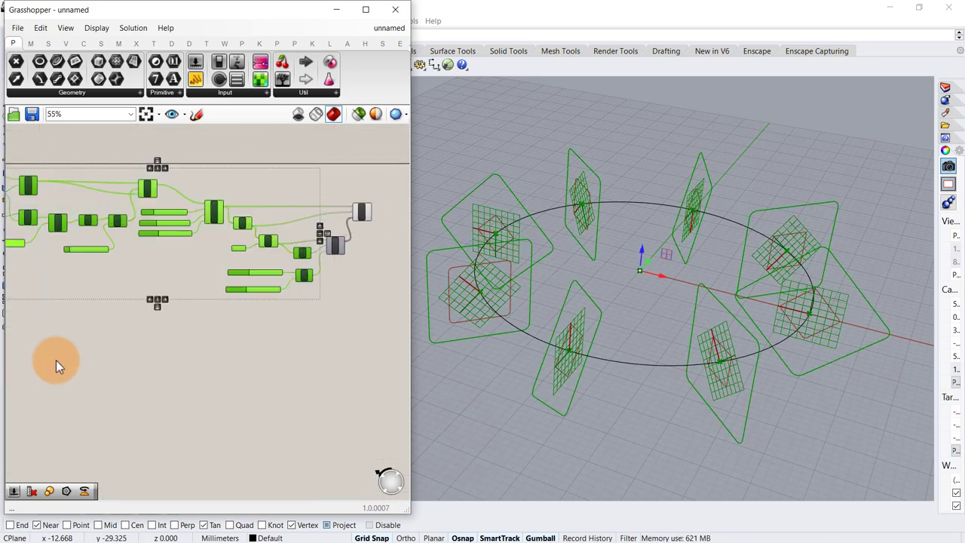
{"action": "middle_click", "coordinate": [156, 343]}
{"action": "left_click", "coordinate": [195, 304]}
{"action": "left_click", "coordinate": [254, 344]}
Step: Set the Domain end slider on Construct Domain's B input to 0.35
{"action": "right_click_drag", "start_coordinate": [266, 294], "coordinate": [134, 337]}
{"action": "scroll", "coordinate": [230, 262], "scroll_direction": "up", "scroll_amount": 3}
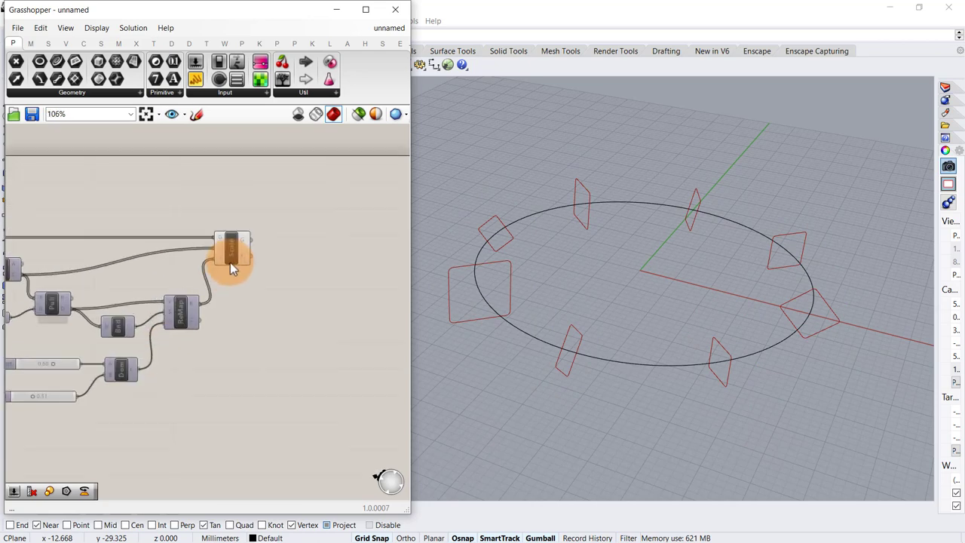
{"action": "scroll", "coordinate": [229, 262], "scroll_direction": "up", "scroll_amount": 6}
{"action": "right_click_drag", "start_coordinate": [624, 338], "coordinate": [653, 298]}
{"action": "right_click_drag", "start_coordinate": [189, 361], "coordinate": [270, 291]}
{"action": "scroll", "coordinate": [270, 291], "scroll_direction": "down", "scroll_amount": 1}
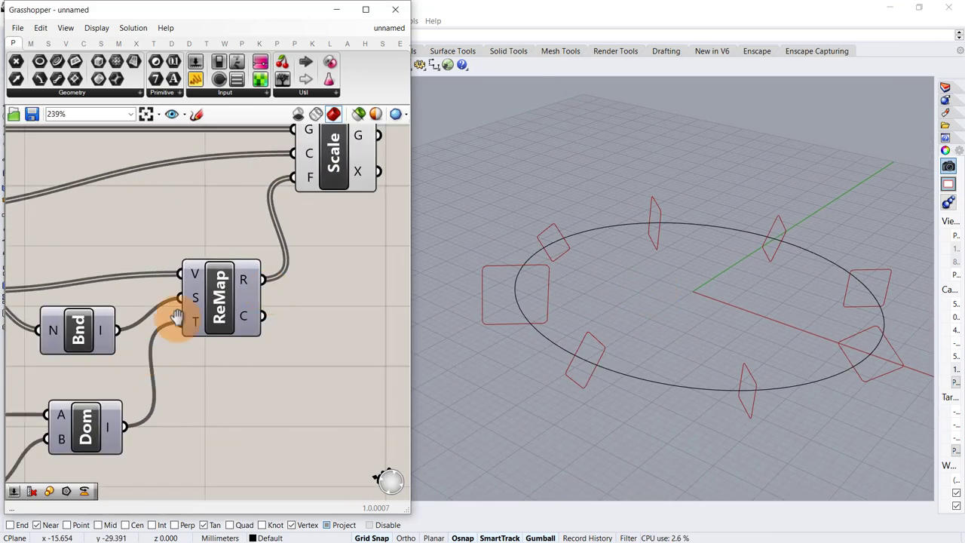
{"action": "scroll", "coordinate": [268, 232], "scroll_direction": "down", "scroll_amount": 1}
{"action": "right_click_drag", "start_coordinate": [176, 319], "coordinate": [260, 297]}
{"action": "scroll", "coordinate": [260, 298], "scroll_direction": "up", "scroll_amount": 1}
{"action": "mouse_move", "coordinate": [98, 356]}
{"action": "left_mouse_down"}
{"action": "mouse_move", "coordinate": [128, 354]}
{"action": "mouse_move", "coordinate": [103, 360]}
{"action": "left_mouse_up"}
{"action": "left_click_drag", "start_coordinate": [106, 361], "coordinate": [111, 361]}
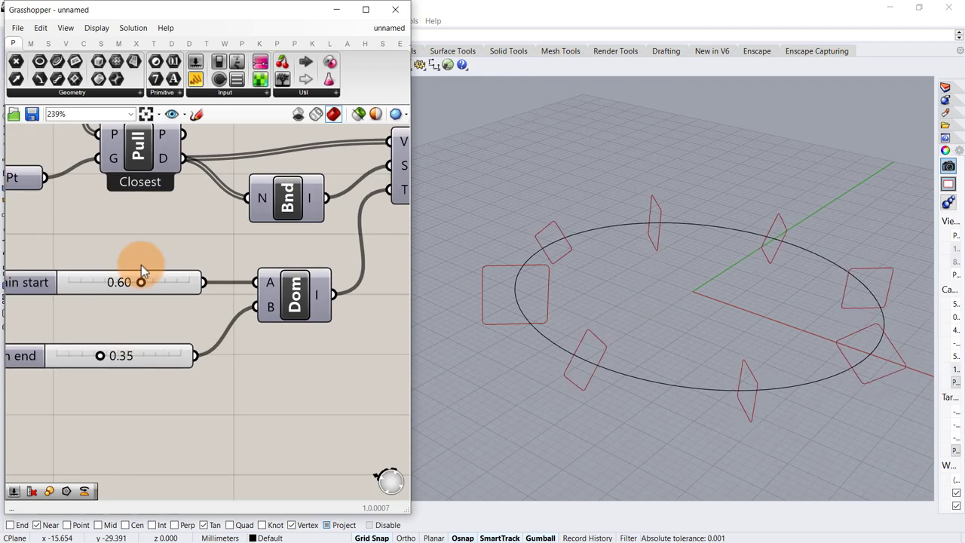
Step: Add a Loft component after Scale and wire Scale's G output to Loft's C input
{"action": "right_click_drag", "start_coordinate": [271, 231], "coordinate": [46, 303]}
{"action": "scroll", "coordinate": [177, 275], "scroll_direction": "down", "scroll_amount": 1}
{"action": "right_click_drag", "start_coordinate": [290, 225], "coordinate": [137, 336]}
{"action": "double_click", "coordinate": [233, 244]}
{"action": "type", "text": "loft"}
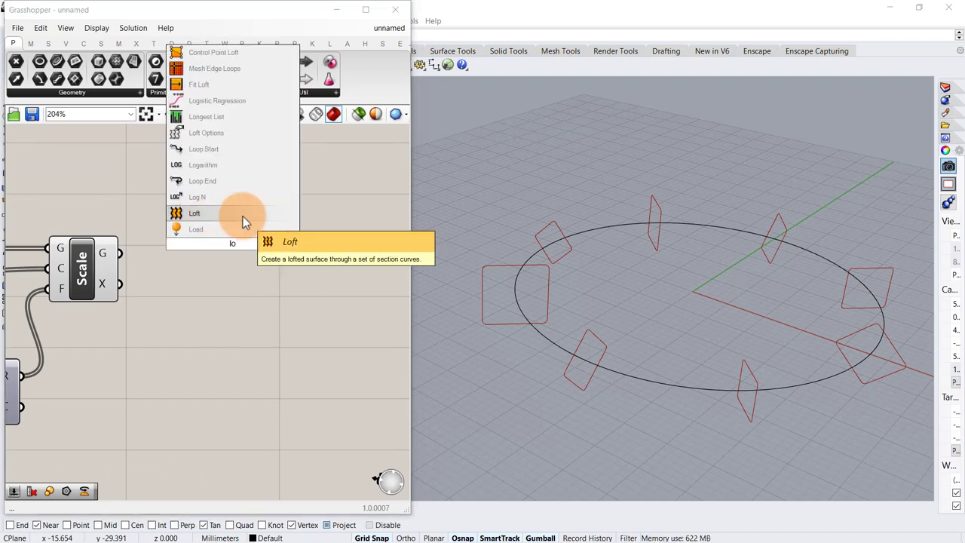
{"action": "left_click", "coordinate": [243, 220]}
{"action": "left_click_drag", "start_coordinate": [119, 252], "coordinate": [319, 285]}
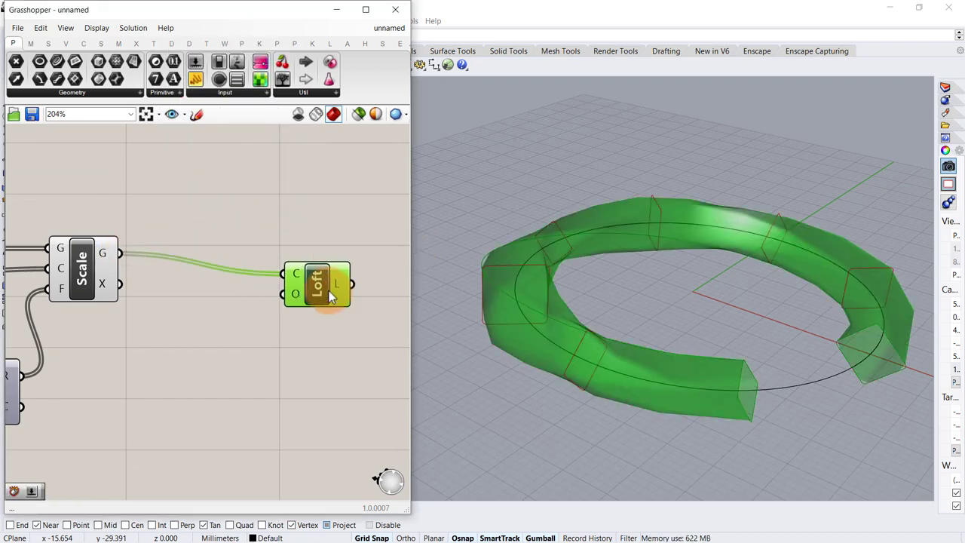
{"action": "left_click", "coordinate": [327, 243]}
Step: Set the preview mesh quality to High Quality and orbit around the lofted ring
{"action": "left_click", "coordinate": [396, 115]}
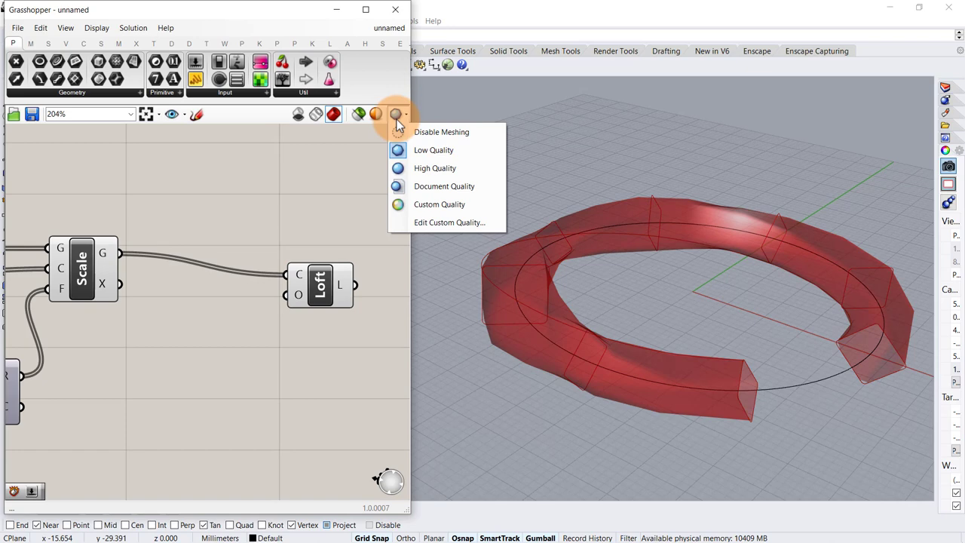
{"action": "left_click", "coordinate": [435, 168]}
{"action": "right_click_drag", "start_coordinate": [641, 264], "coordinate": [614, 280]}
Step: Add a Loft Options component, wire it to Loft's O input, and reposition both components to leave room for inputs
{"action": "double_click", "coordinate": [206, 367]}
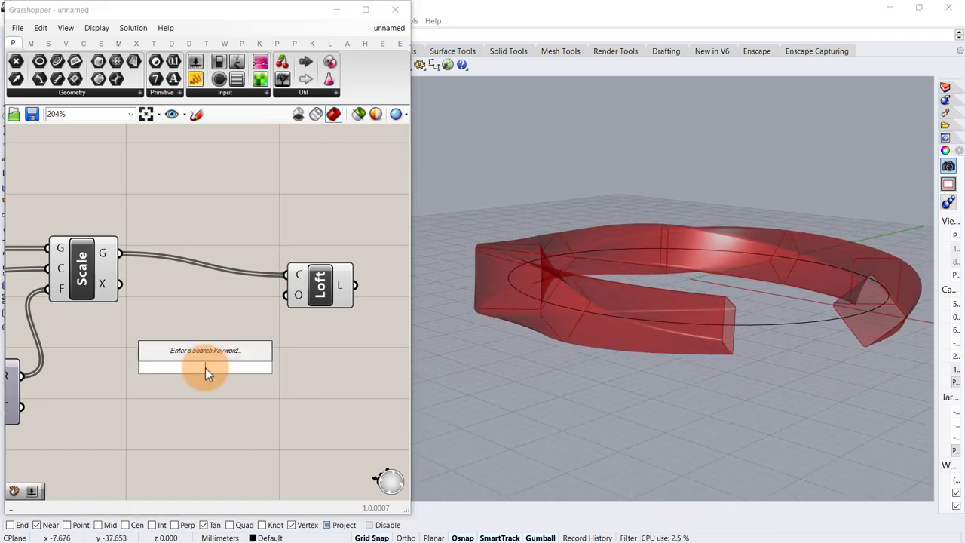
{"action": "type", "text": "loft op"}
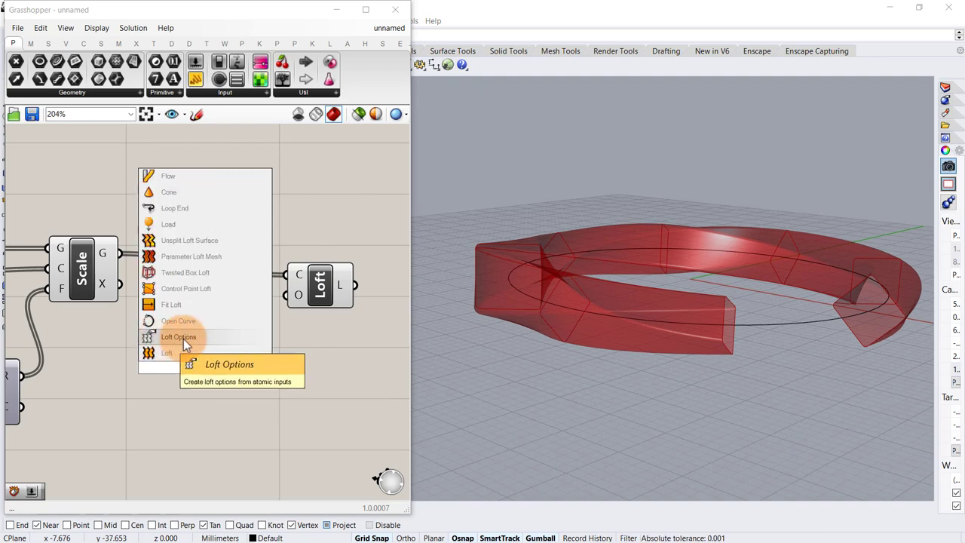
{"action": "left_click", "coordinate": [183, 337]}
{"action": "left_click_drag", "start_coordinate": [247, 367], "coordinate": [287, 295]}
{"action": "left_click_drag", "start_coordinate": [211, 364], "coordinate": [259, 424]}
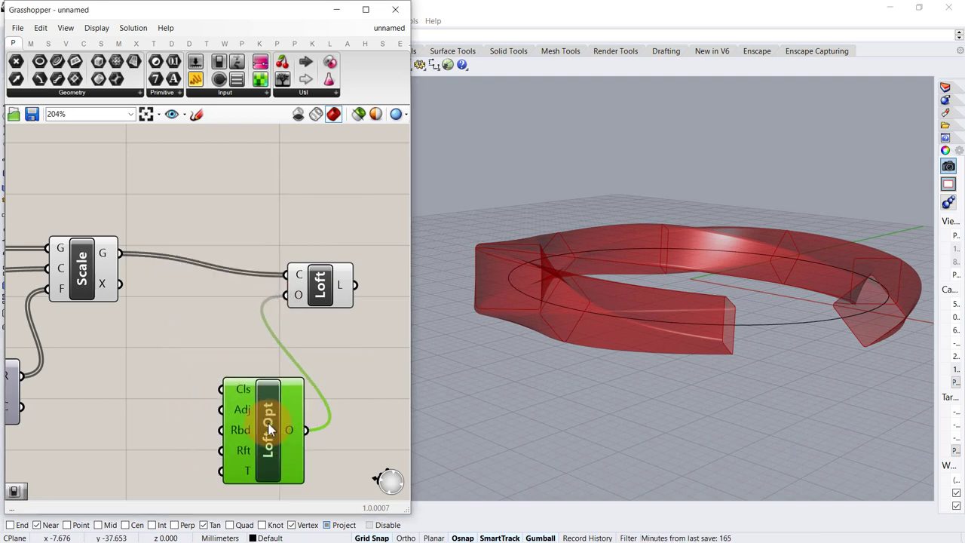
{"action": "left_click_drag", "start_coordinate": [341, 291], "coordinate": [395, 274]}
{"action": "left_click_drag", "start_coordinate": [262, 410], "coordinate": [317, 411]}
{"action": "left_click", "coordinate": [236, 336]}
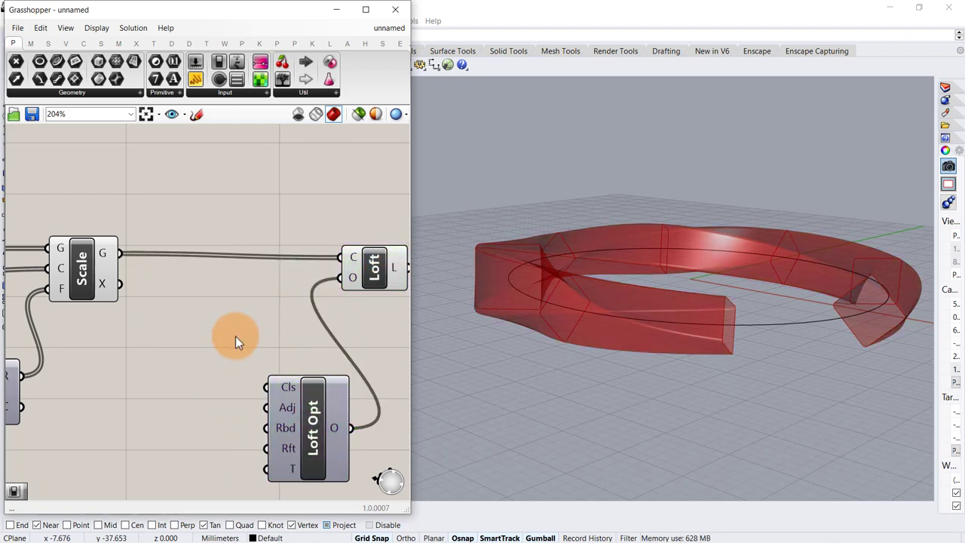
Step: Add a Boolean Toggle, wire it to Loft Options' Cls input, and set it to True
{"action": "right_click_drag", "start_coordinate": [241, 336], "coordinate": [235, 315]}
{"action": "scroll", "coordinate": [235, 315], "scroll_direction": "down", "scroll_amount": 1}
{"action": "scroll", "coordinate": [143, 354], "scroll_direction": "up", "scroll_amount": 1}
{"action": "double_click", "coordinate": [140, 357]}
{"action": "type", "text": "tog"}
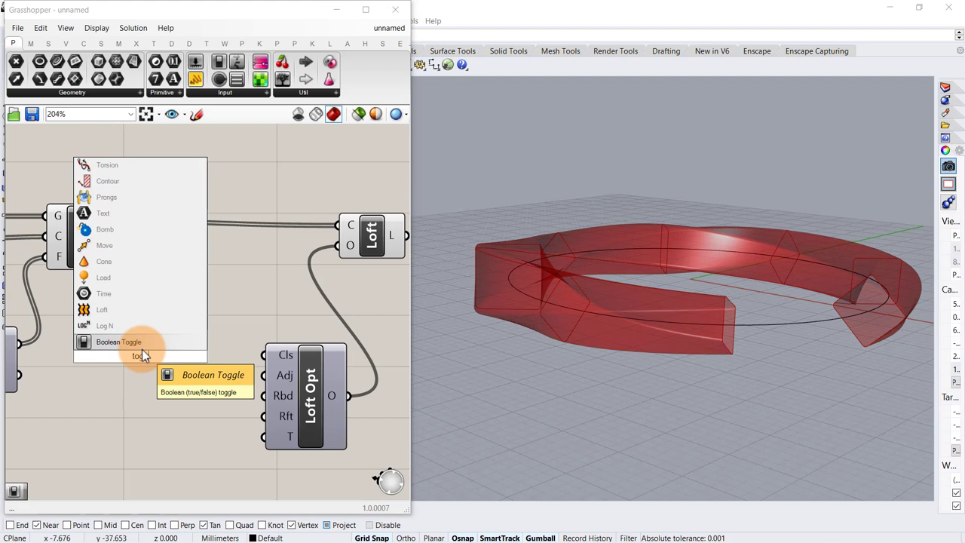
{"action": "key", "text": "Return"}
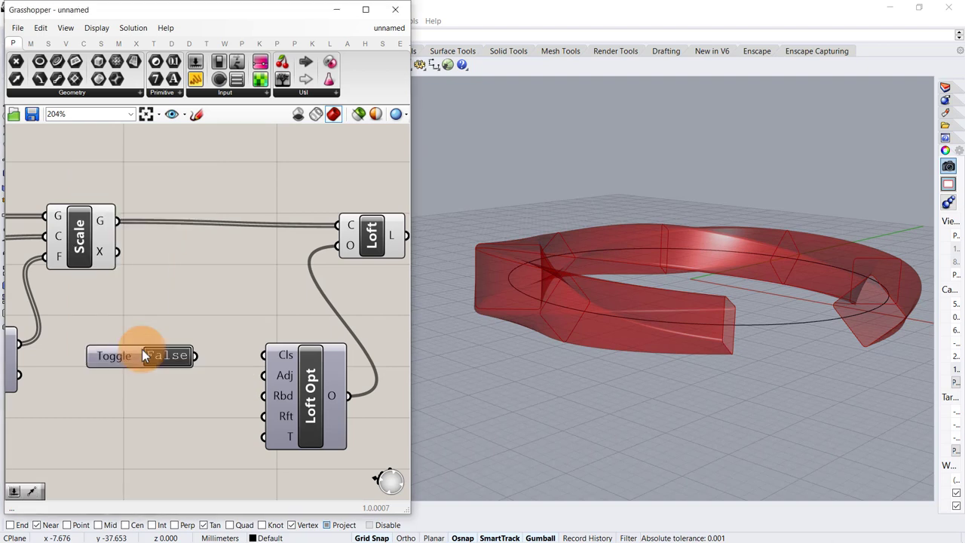
{"action": "left_click_drag", "start_coordinate": [195, 355], "coordinate": [264, 355]}
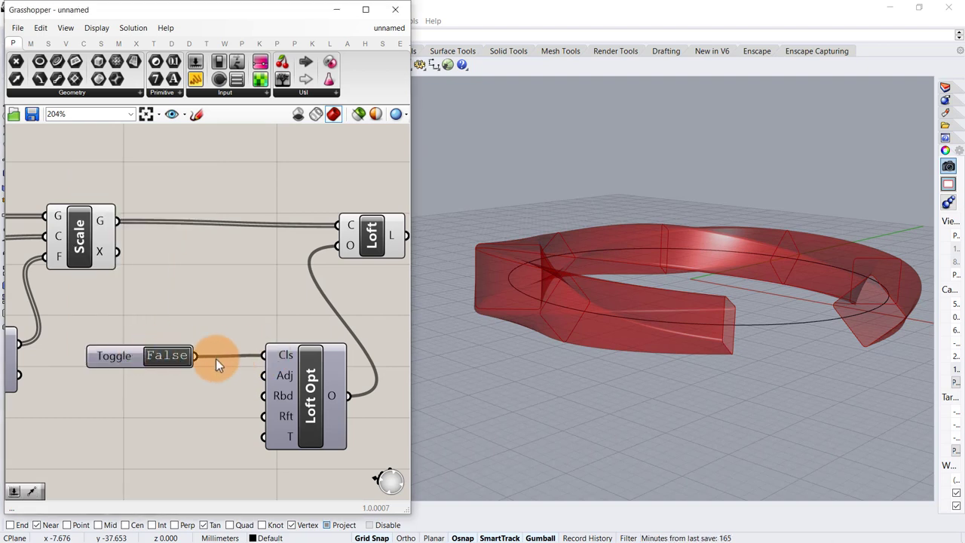
{"action": "double_click", "coordinate": [175, 358]}
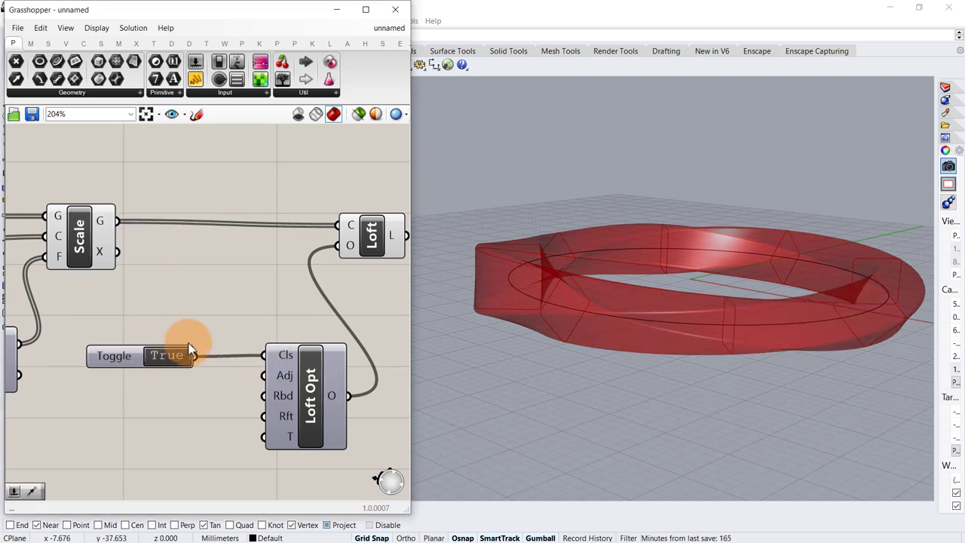
Step: Make two copies of the toggle, set them to False, and wire them to Loft Options' Adj and Rbd inputs
{"action": "left_click", "coordinate": [133, 360]}
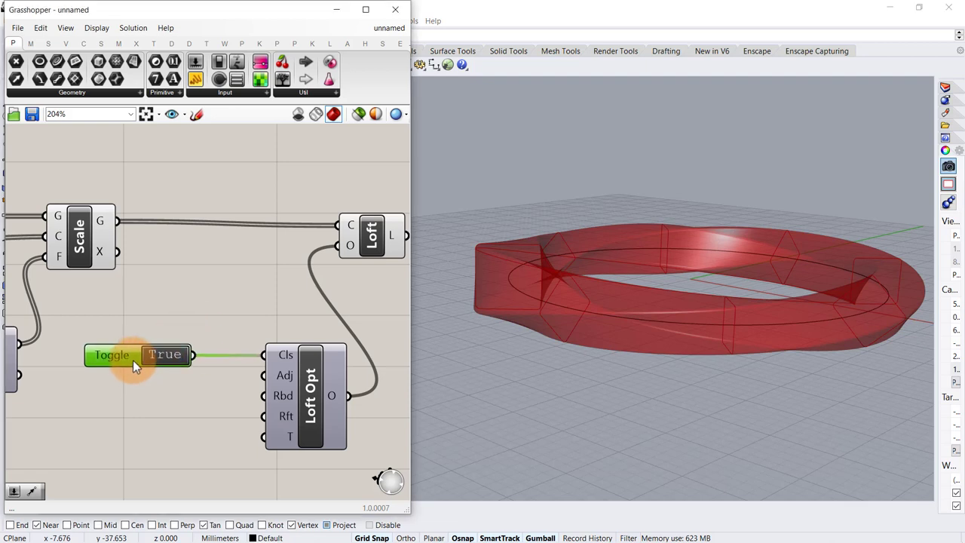
{"action": "left_click_drag", "start_coordinate": [133, 360], "coordinate": [125, 440], "text": "alt"}
{"action": "left_click", "coordinate": [170, 398]}
{"action": "left_click", "coordinate": [168, 435]}
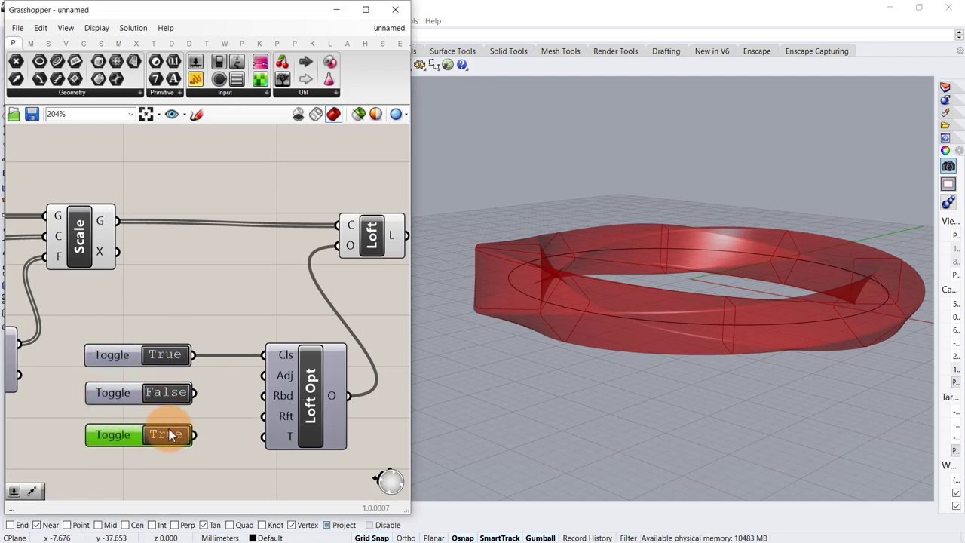
{"action": "right_click_drag", "start_coordinate": [172, 394], "coordinate": [185, 332]}
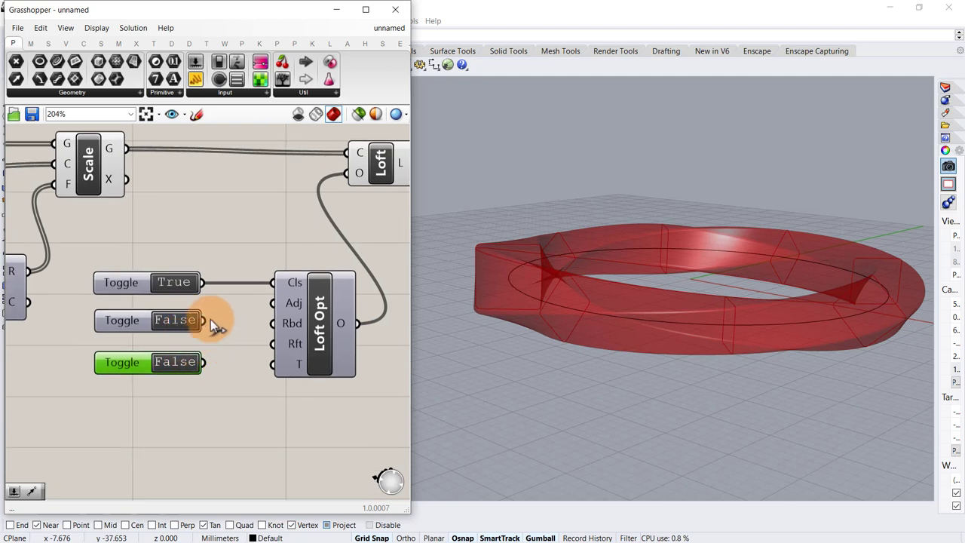
{"action": "left_click_drag", "start_coordinate": [202, 362], "coordinate": [272, 323]}
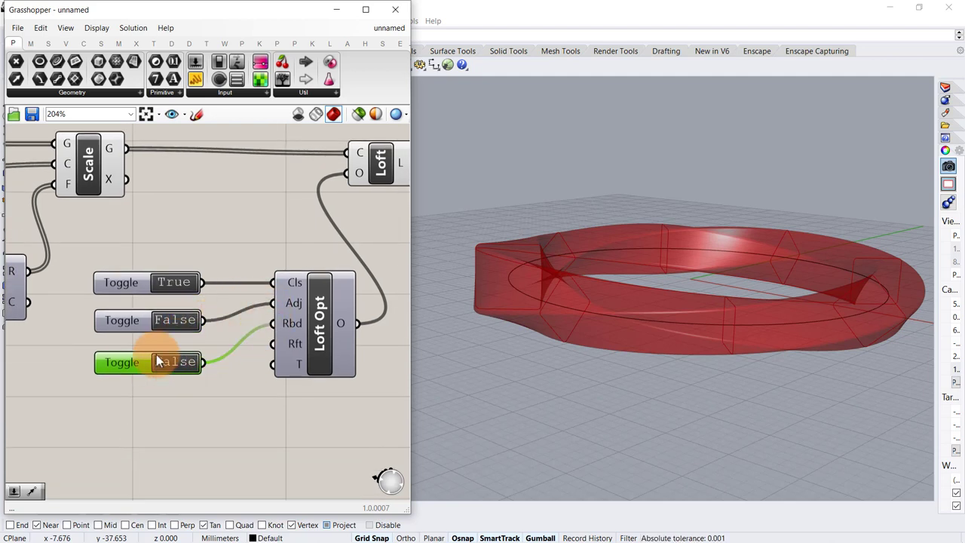
Step: Add two more False toggle copies, wire them to Loft Options' Rft and T inputs, and align Loft Options with the toggles
{"action": "left_click_drag", "start_coordinate": [130, 366], "coordinate": [140, 394], "text": "alt"}
{"action": "key", "text": "ctrl+c"}
{"action": "key", "text": "ctrl+v"}
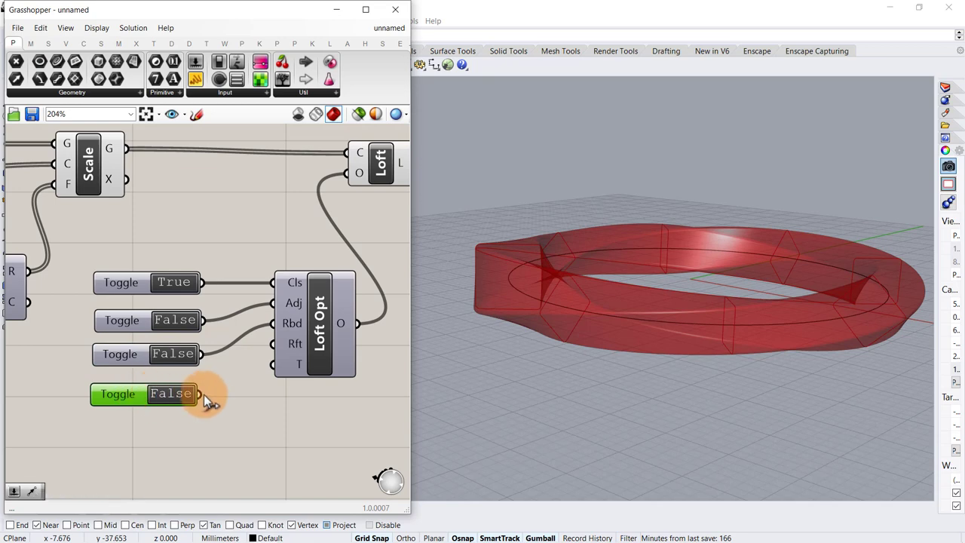
{"action": "left_click_drag", "start_coordinate": [200, 394], "coordinate": [272, 344]}
{"action": "left_click_drag", "start_coordinate": [138, 393], "coordinate": [143, 420], "text": "alt"}
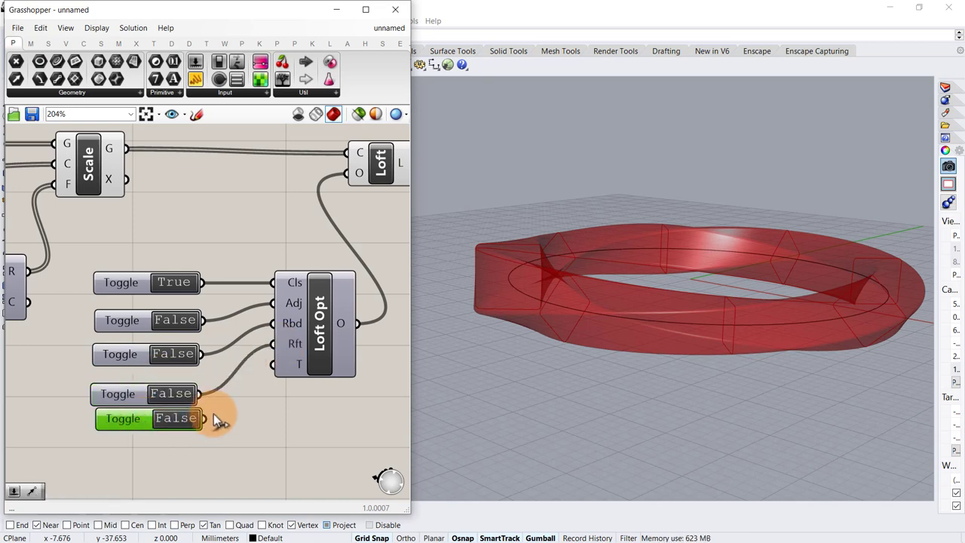
{"action": "left_click_drag", "start_coordinate": [204, 419], "coordinate": [319, 379]}
{"action": "left_click", "coordinate": [384, 381]}
Step: Test the loft with the Adj toggle and the Rbd toggle each switched to True and back to False
{"action": "right_click_drag", "start_coordinate": [491, 367], "coordinate": [474, 301]}
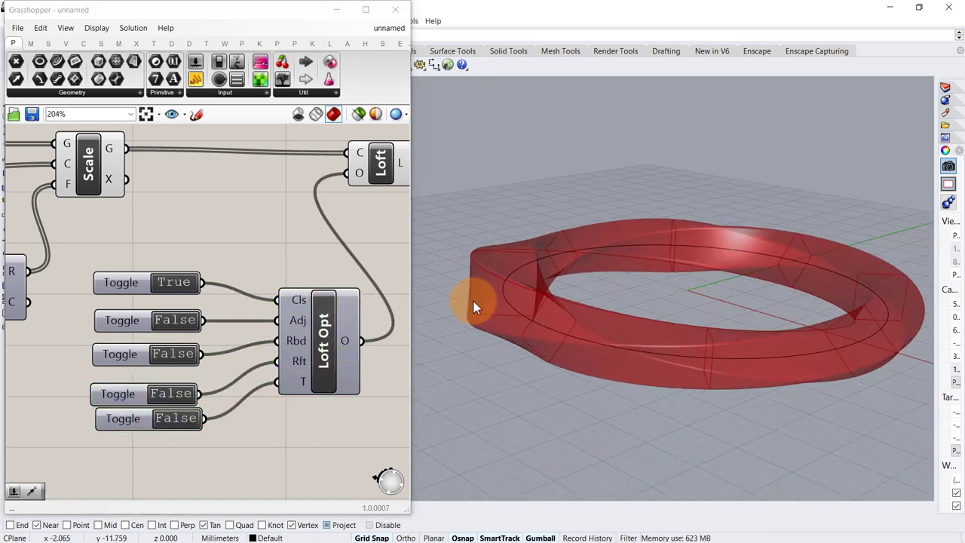
{"action": "double_click", "coordinate": [178, 320]}
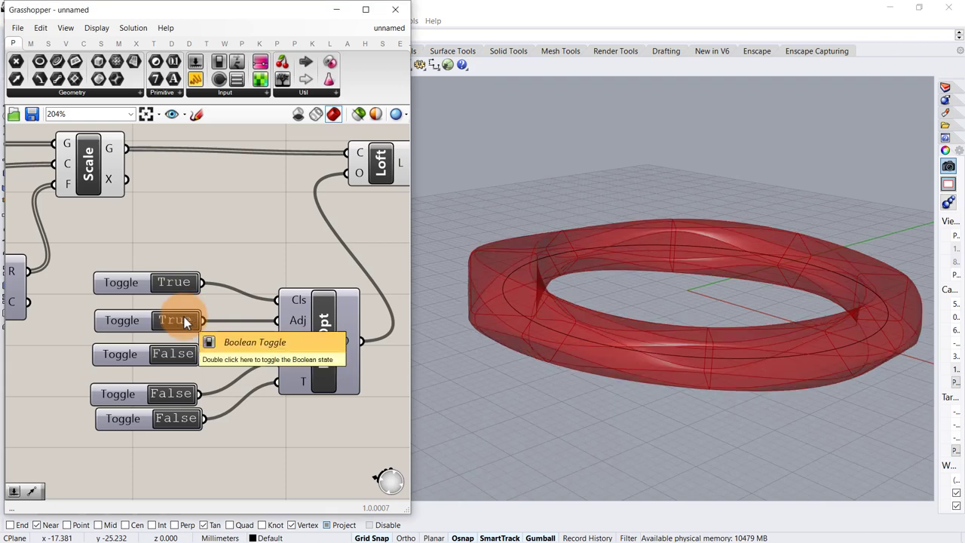
{"action": "mouse_move", "coordinate": [814, 317]}
{"action": "right_mouse_down"}
{"action": "mouse_move", "coordinate": [829, 304]}
{"action": "mouse_move", "coordinate": [825, 282]}
{"action": "mouse_move", "coordinate": [826, 316]}
{"action": "right_mouse_up"}
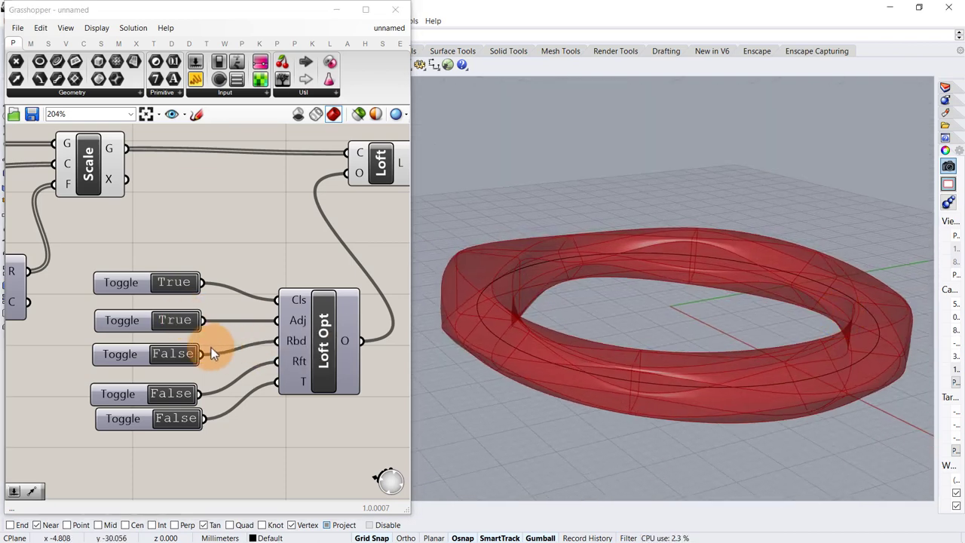
{"action": "double_click", "coordinate": [181, 322]}
{"action": "double_click", "coordinate": [179, 354]}
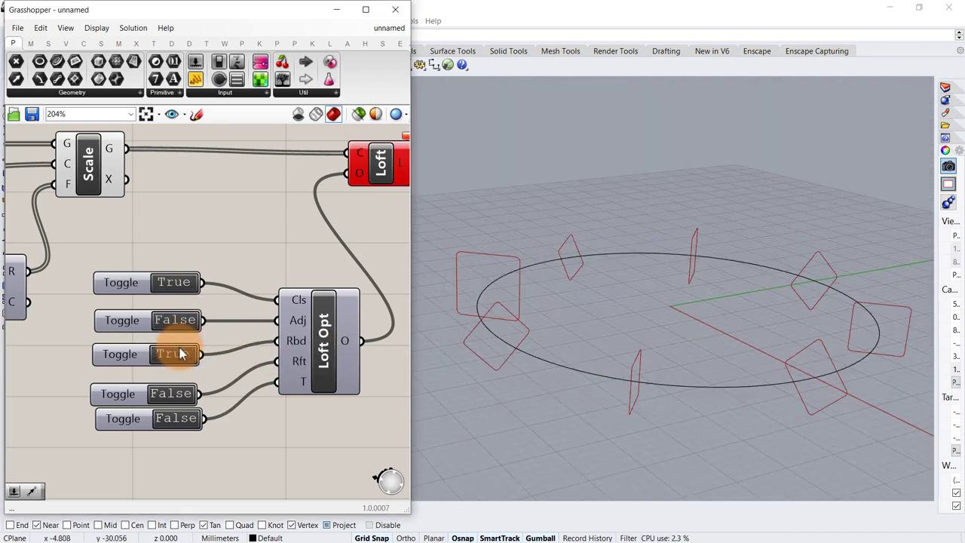
{"action": "double_click", "coordinate": [179, 354]}
Step: Test the Rft toggle at True, return it to False, and set the T toggle to True
{"action": "double_click", "coordinate": [175, 394]}
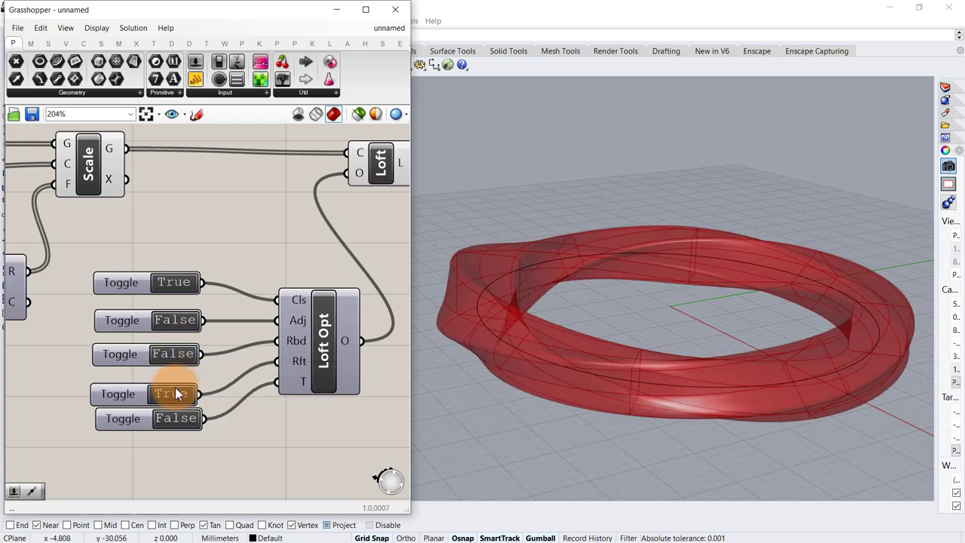
{"action": "right_click_drag", "start_coordinate": [801, 370], "coordinate": [772, 386]}
{"action": "left_click", "coordinate": [164, 399]}
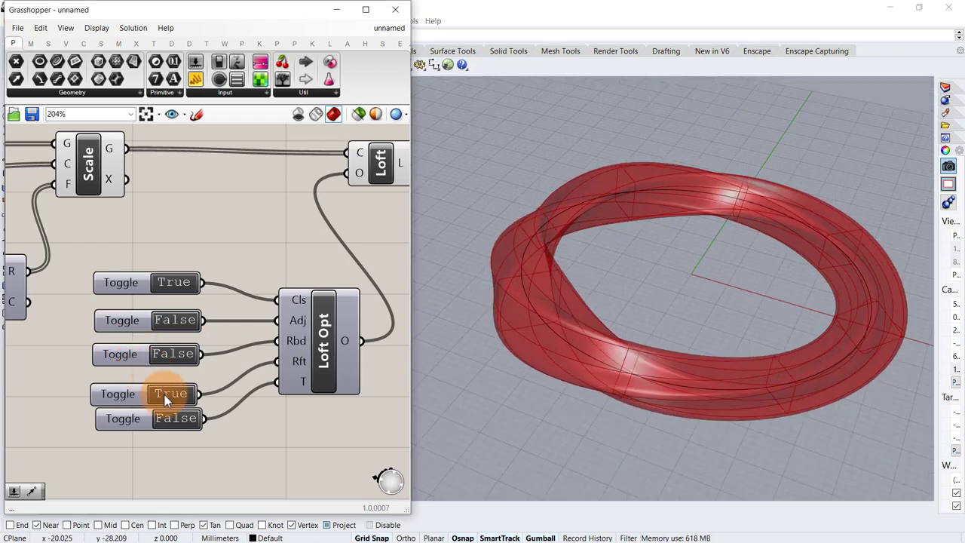
{"action": "double_click", "coordinate": [165, 393]}
{"action": "double_click", "coordinate": [178, 418]}
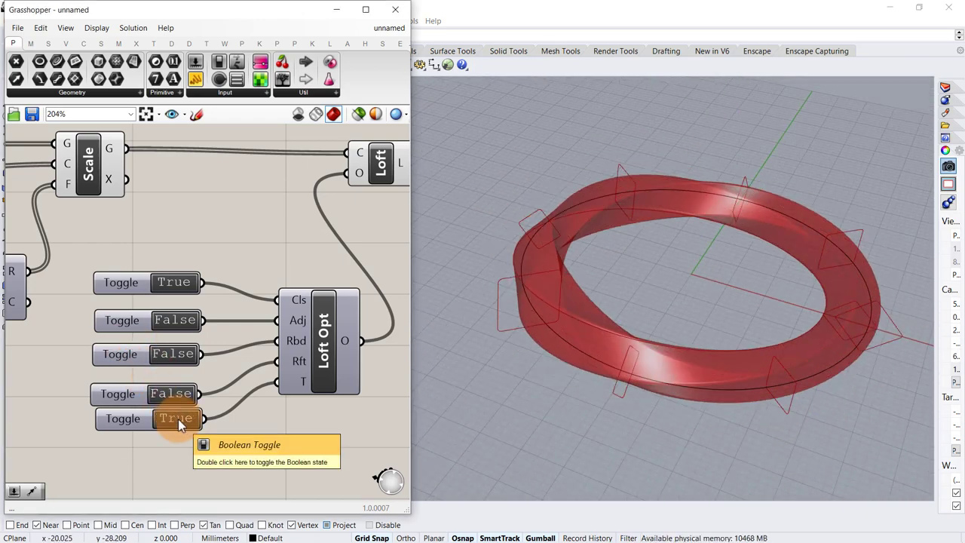
Step: Return the toggle on Loft Options' T input to False
{"action": "right_click_drag", "start_coordinate": [709, 324], "coordinate": [689, 275]}
{"action": "double_click", "coordinate": [173, 419]}
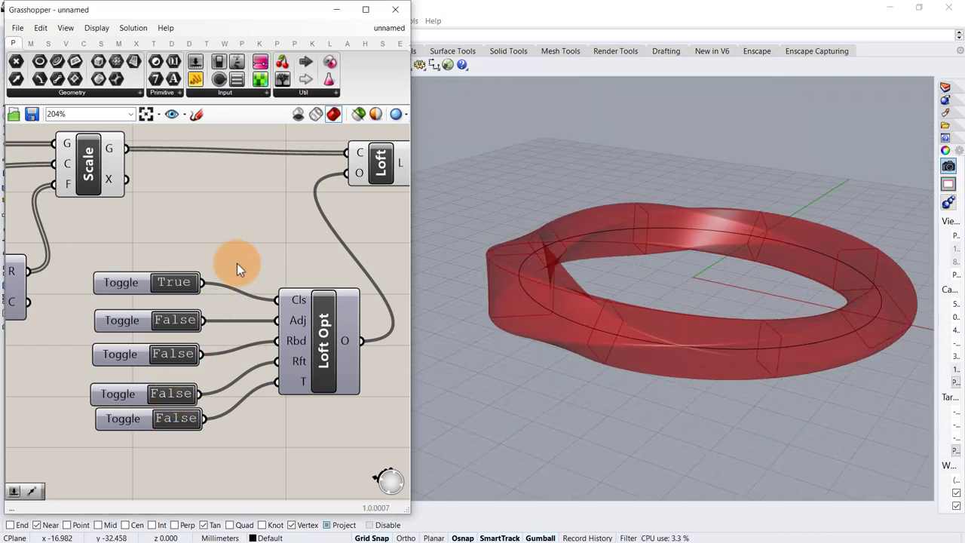
Step: Set the Domain start slider to 0.66 and the Domain end slider to 0.41 for the polygon scaling
{"action": "right_click_drag", "start_coordinate": [158, 228], "coordinate": [272, 244]}
{"action": "scroll", "coordinate": [300, 245], "scroll_direction": "down", "scroll_amount": 1}
{"action": "right_click_drag", "start_coordinate": [125, 251], "coordinate": [309, 226]}
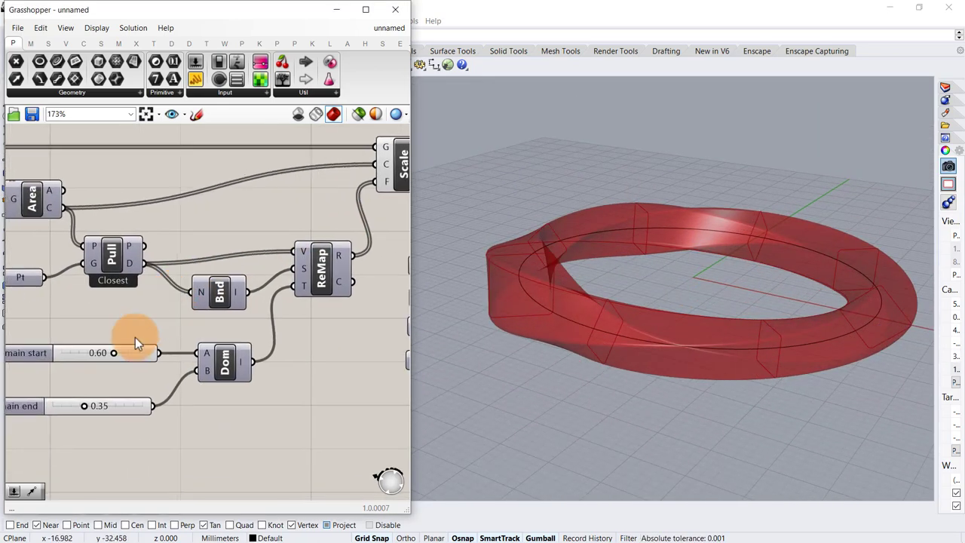
{"action": "scroll", "coordinate": [102, 352], "scroll_direction": "up", "scroll_amount": 3}
{"action": "left_click_drag", "start_coordinate": [104, 353], "coordinate": [116, 353]}
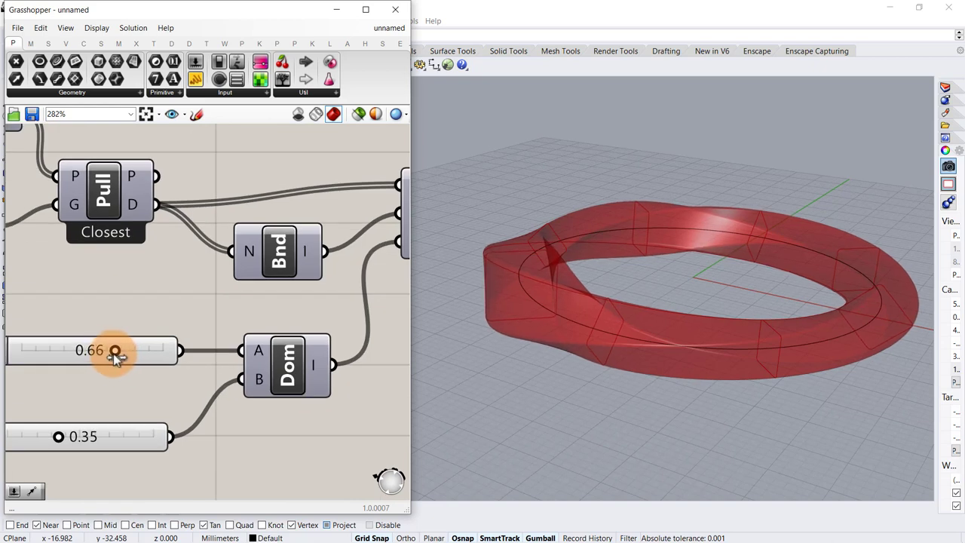
{"action": "left_click", "coordinate": [72, 437]}
{"action": "left_click_drag", "start_coordinate": [71, 437], "coordinate": [71, 430]}
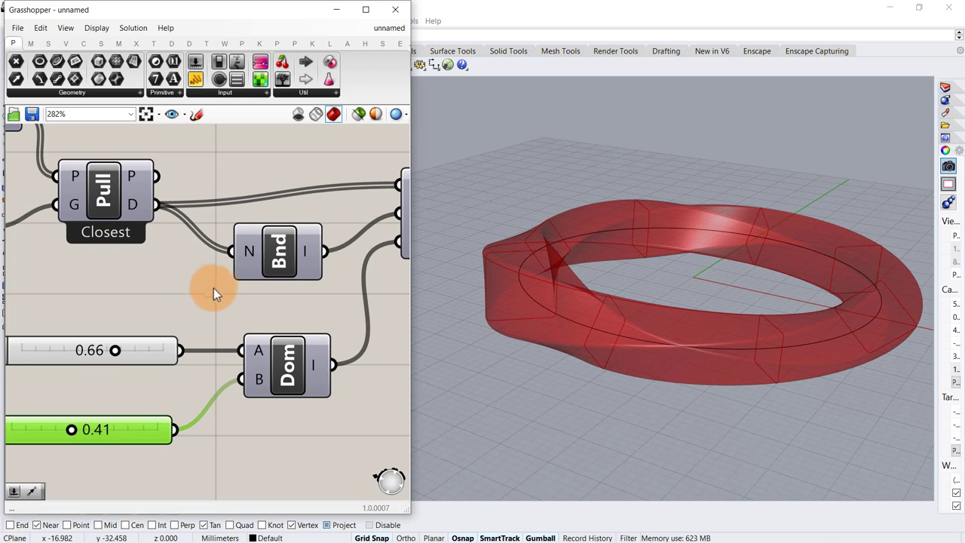
Step: Turn on the preview of the Pt attractor point feeding Pull and try moving the point in the 3D view
{"action": "scroll", "coordinate": [213, 286], "scroll_direction": "down", "scroll_amount": 3}
{"action": "scroll", "coordinate": [77, 246], "scroll_direction": "up", "scroll_amount": 2}
{"action": "right_click_drag", "start_coordinate": [78, 245], "coordinate": [128, 260]}
{"action": "middle_click", "coordinate": [102, 258]}
{"action": "left_click", "coordinate": [127, 217]}
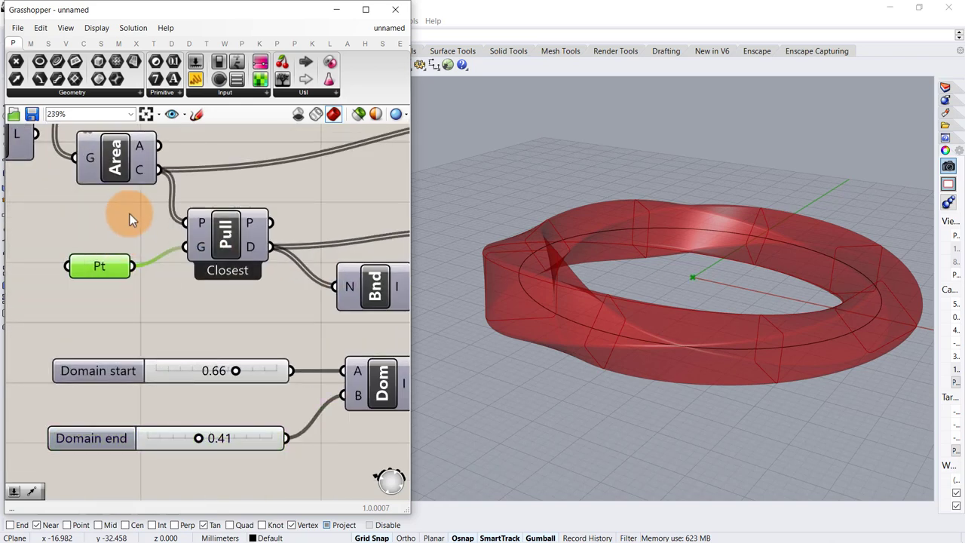
{"action": "left_click", "coordinate": [112, 267]}
{"action": "left_click_drag", "start_coordinate": [710, 284], "coordinate": [711, 256]}
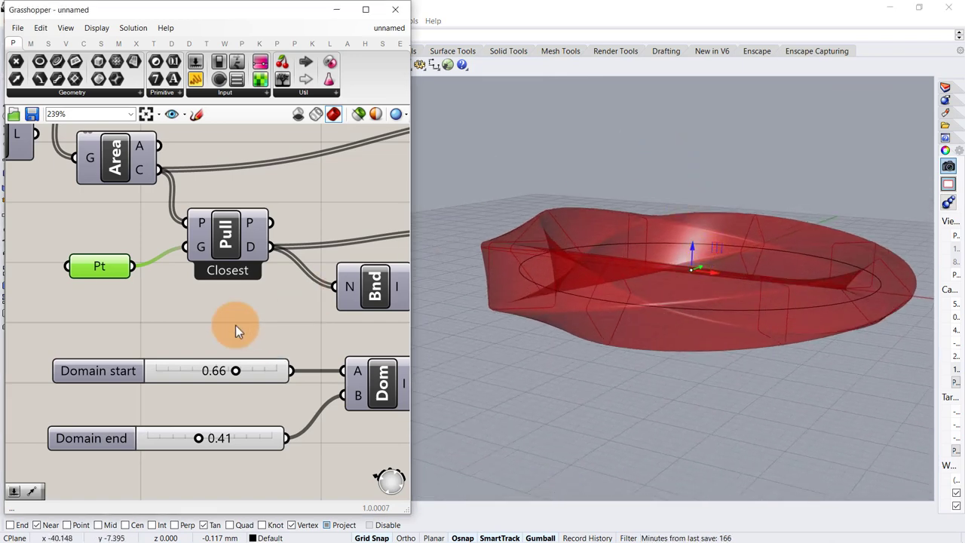
{"action": "left_click", "coordinate": [236, 325]}
{"action": "right_click_drag", "start_coordinate": [646, 248], "coordinate": [671, 221]}
Step: Test the Polygon component's Segments slider, ending back at 4
{"action": "scroll", "coordinate": [204, 276], "scroll_direction": "down", "scroll_amount": 3}
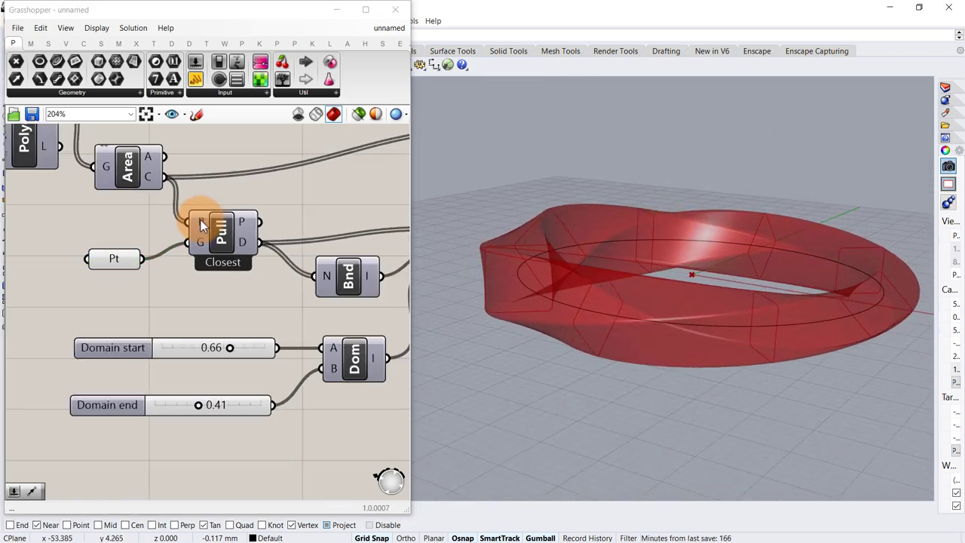
{"action": "right_click_drag", "start_coordinate": [101, 243], "coordinate": [181, 291]}
{"action": "scroll", "coordinate": [134, 264], "scroll_direction": "up", "scroll_amount": 2}
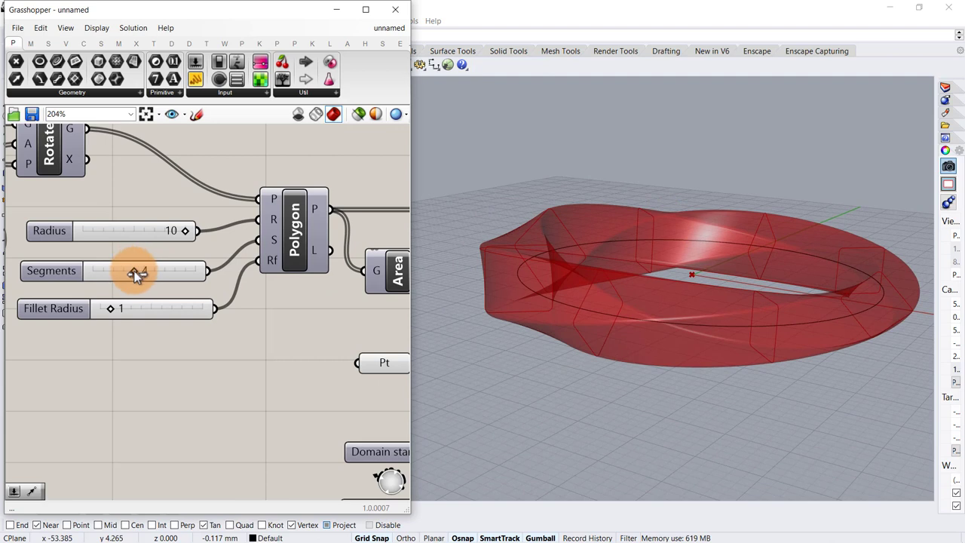
{"action": "mouse_move", "coordinate": [134, 272]}
{"action": "left_mouse_down"}
{"action": "mouse_move", "coordinate": [178, 276]}
{"action": "mouse_move", "coordinate": [121, 280]}
{"action": "mouse_move", "coordinate": [131, 278]}
{"action": "left_mouse_up"}
Step: Add a Cap component beside Loft and wire Loft's output to its B input
{"action": "scroll", "coordinate": [151, 264], "scroll_direction": "down", "scroll_amount": 4}
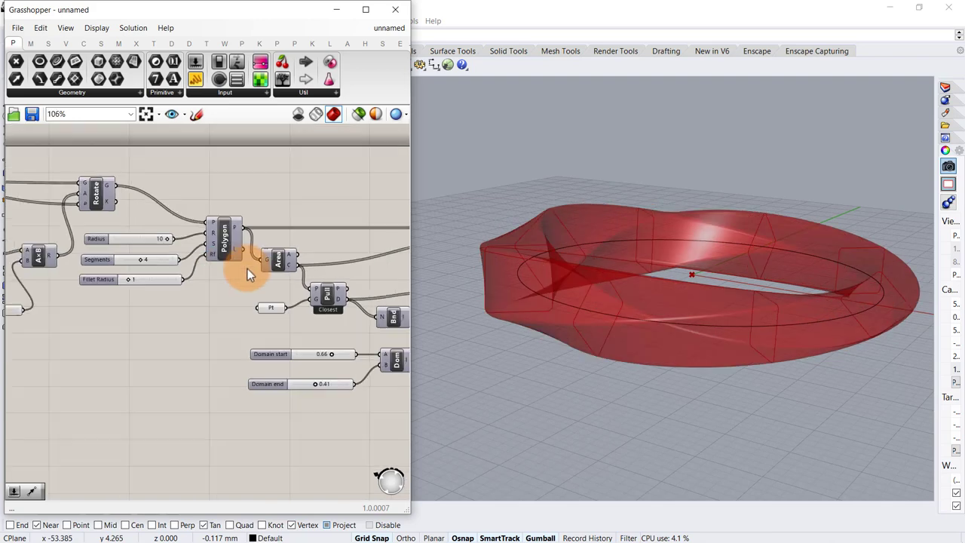
{"action": "scroll", "coordinate": [247, 269], "scroll_direction": "down", "scroll_amount": 5}
{"action": "scroll", "coordinate": [322, 263], "scroll_direction": "up", "scroll_amount": 4}
{"action": "right_click_drag", "start_coordinate": [322, 262], "coordinate": [199, 259]}
{"action": "scroll", "coordinate": [277, 226], "scroll_direction": "up", "scroll_amount": 6}
{"action": "double_click", "coordinate": [233, 276]}
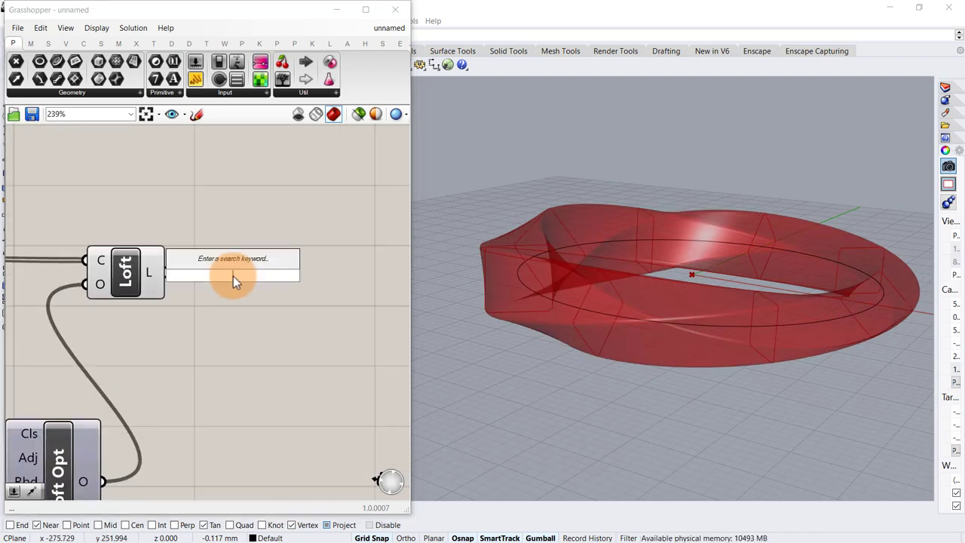
{"action": "type", "text": "cap"}
{"action": "left_click", "coordinate": [243, 259]}
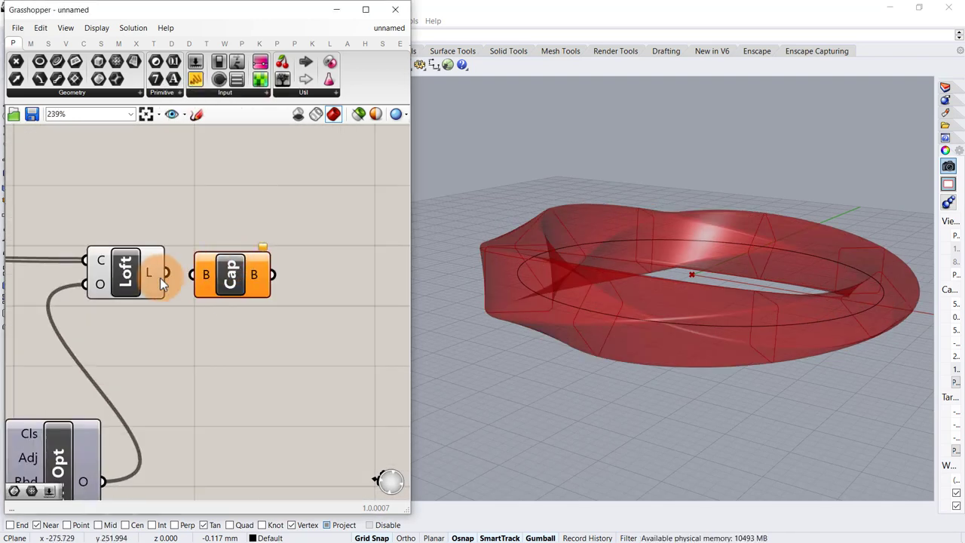
{"action": "left_click_drag", "start_coordinate": [160, 278], "coordinate": [196, 274]}
Step: Turn off the preview of the Loft component
{"action": "scroll", "coordinate": [131, 209], "scroll_direction": "down", "scroll_amount": 2}
{"action": "left_click", "coordinate": [114, 254]}
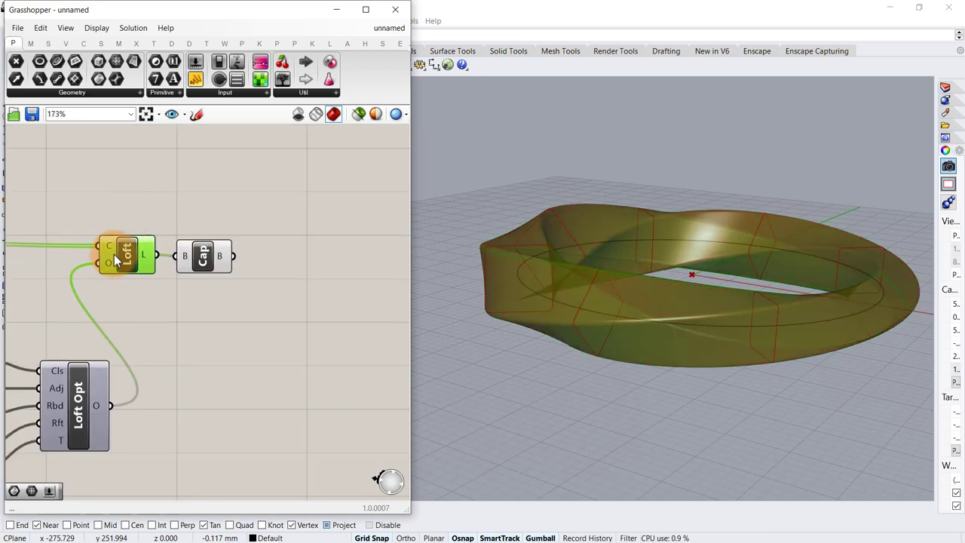
{"action": "middle_click", "coordinate": [115, 254]}
{"action": "left_click", "coordinate": [152, 219]}
Step: Add a Diamond Panels component, wire Cap's output to its Srf input, and position it beside Cap
{"action": "right_click_drag", "start_coordinate": [247, 232], "coordinate": [215, 234]}
{"action": "scroll", "coordinate": [215, 234], "scroll_direction": "up", "scroll_amount": 2}
{"action": "left_click", "coordinate": [246, 256]}
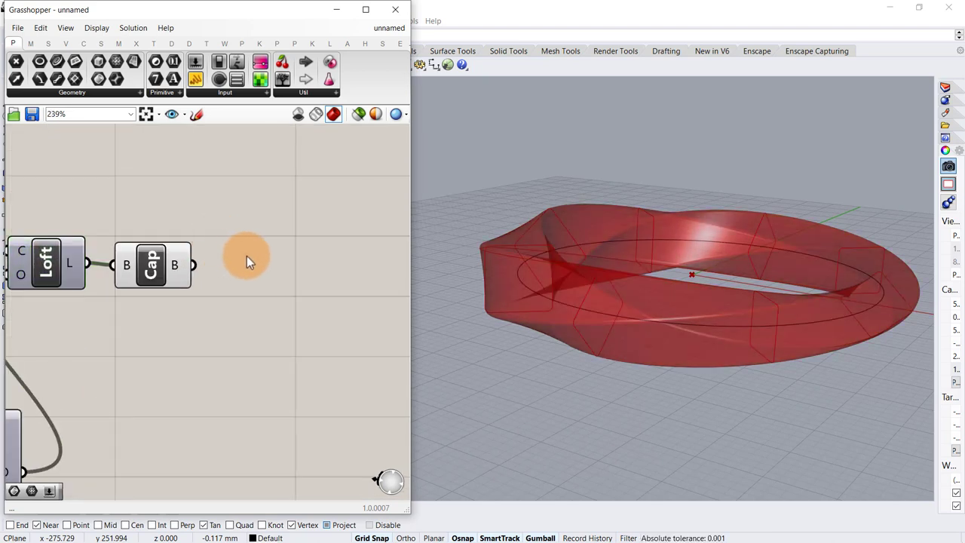
{"action": "double_click", "coordinate": [246, 255]}
{"action": "type", "text": "diamo"}
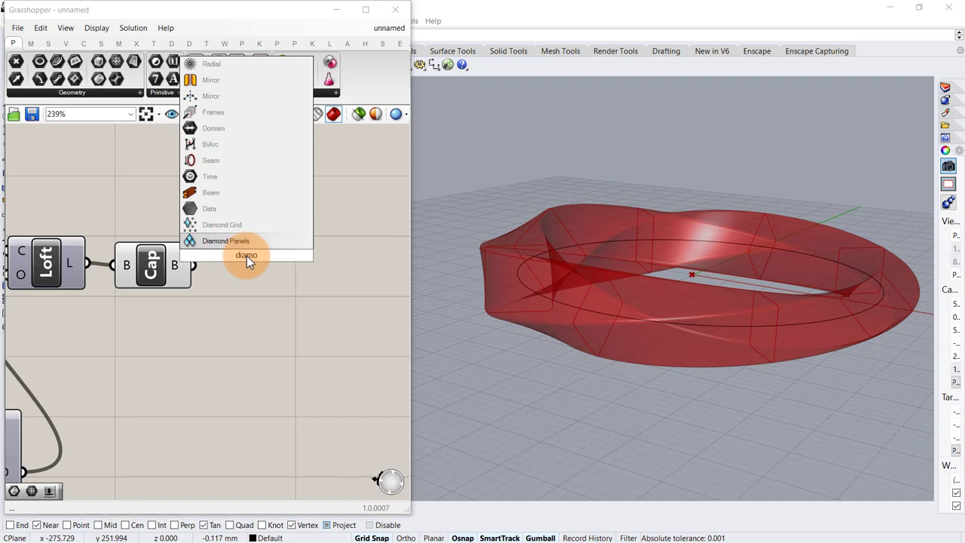
{"action": "left_click", "coordinate": [208, 241]}
{"action": "left_click_drag", "start_coordinate": [264, 248], "coordinate": [331, 334]}
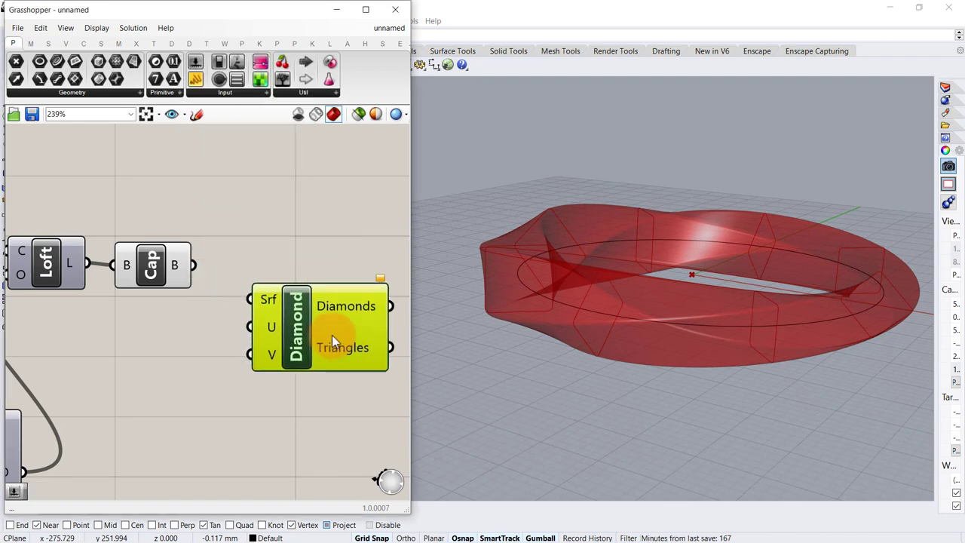
{"action": "left_click_drag", "start_coordinate": [194, 265], "coordinate": [257, 303]}
{"action": "left_click_drag", "start_coordinate": [287, 311], "coordinate": [324, 293]}
Step: Add a number slider with the value 20 and wire it to Diamond Panels' U input
{"action": "left_click", "coordinate": [166, 364]}
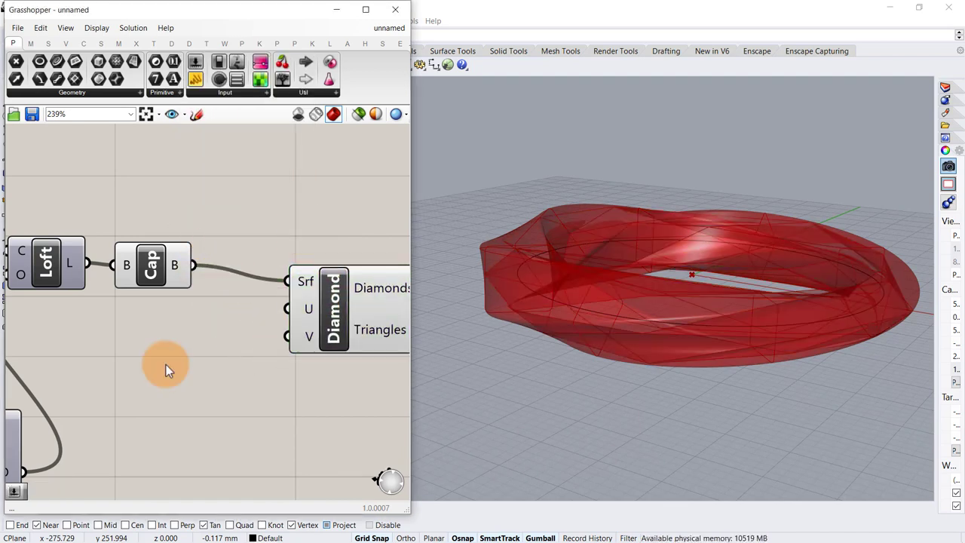
{"action": "double_click", "coordinate": [165, 364]}
{"action": "type", "text": "20"}
{"action": "key", "text": "Return"}
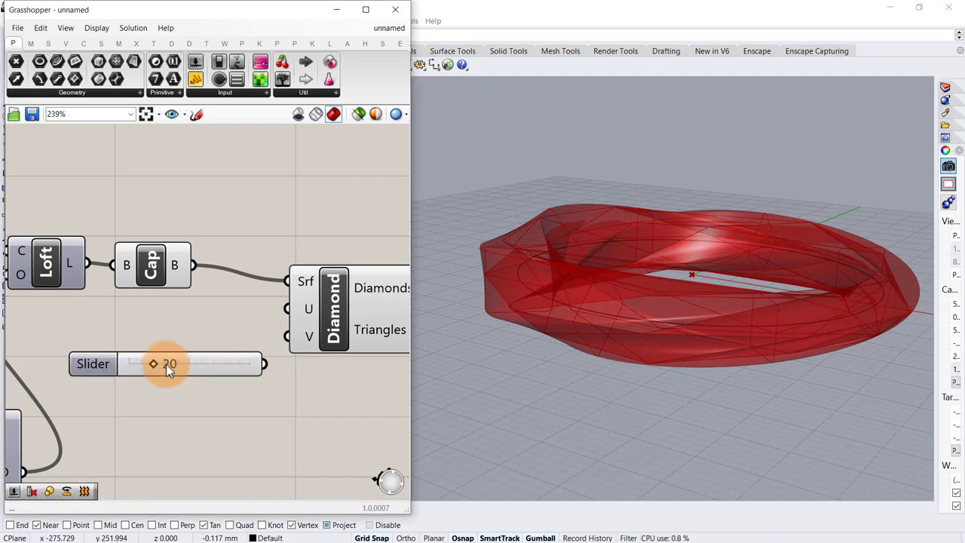
{"action": "left_click_drag", "start_coordinate": [265, 365], "coordinate": [271, 316]}
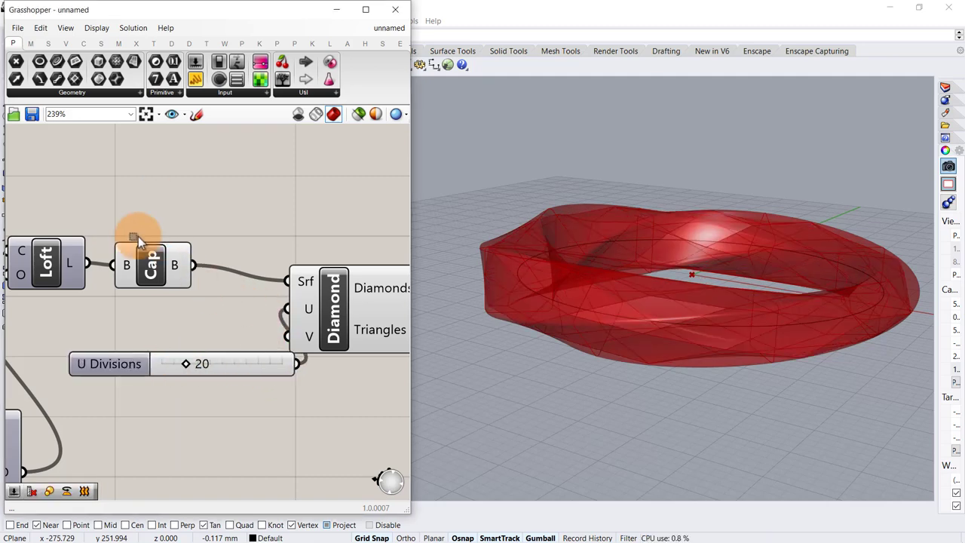
Step: Select the Loft and Cap components and hide the capped loft's preview
{"action": "left_click_drag", "start_coordinate": [138, 236], "coordinate": [79, 300]}
{"action": "middle_click", "coordinate": [89, 308]}
{"action": "left_click", "coordinate": [134, 273]}
{"action": "left_click", "coordinate": [218, 242]}
{"action": "right_click_drag", "start_coordinate": [738, 343], "coordinate": [678, 307]}
Step: Add a Curve parameter and wire Diamond Panels' Diamonds output into it
{"action": "right_click_drag", "start_coordinate": [275, 312], "coordinate": [28, 296]}
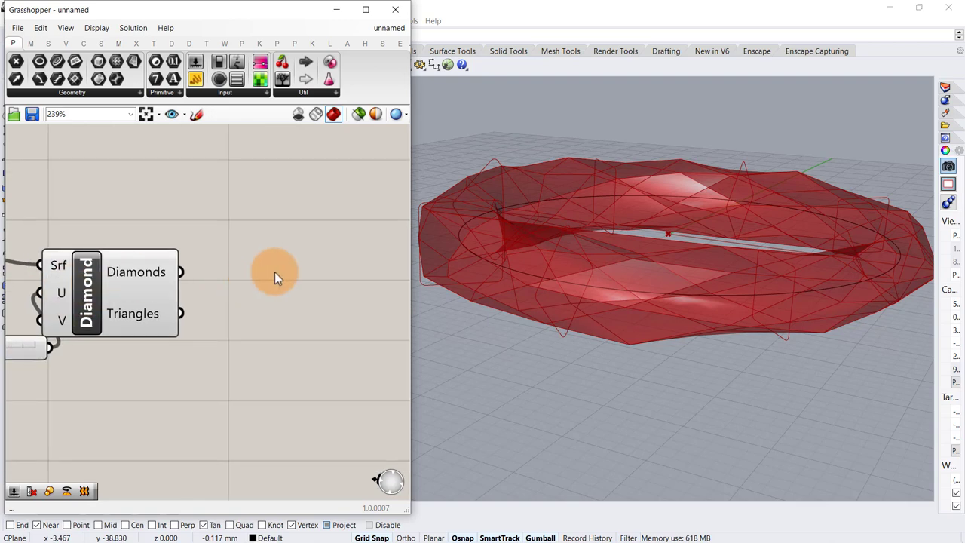
{"action": "double_click", "coordinate": [274, 271]}
{"action": "type", "text": "curve"}
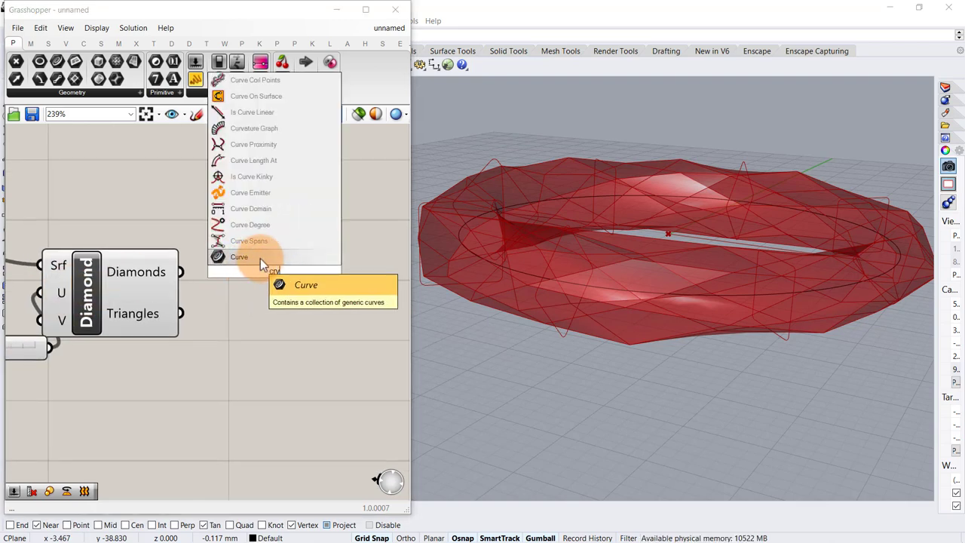
{"action": "left_click", "coordinate": [258, 260]}
{"action": "left_click_drag", "start_coordinate": [181, 271], "coordinate": [256, 271]}
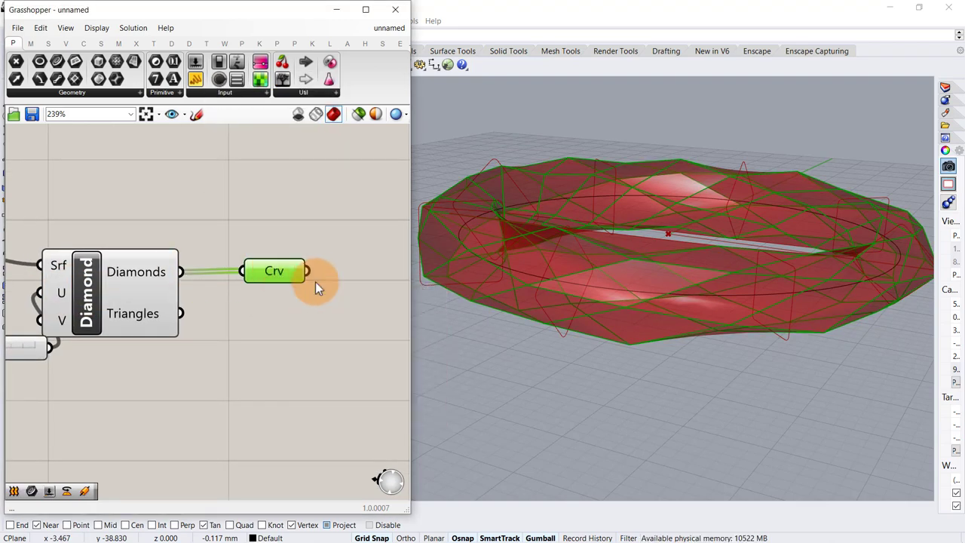
Step: Turn off the preview of the Diamond Panels component
{"action": "mouse_move", "coordinate": [597, 309]}
{"action": "right_mouse_down"}
{"action": "mouse_move", "coordinate": [619, 343]}
{"action": "mouse_move", "coordinate": [581, 308]}
{"action": "right_mouse_up"}
{"action": "left_click", "coordinate": [134, 294]}
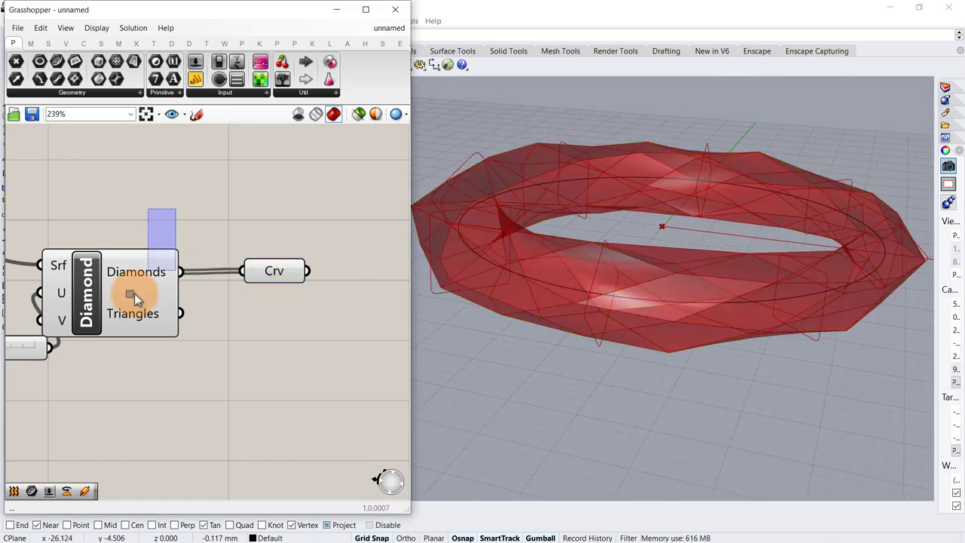
{"action": "middle_click", "coordinate": [136, 295]}
{"action": "left_click", "coordinate": [180, 257]}
{"action": "left_click", "coordinate": [314, 212]}
Step: Add a Weaverbird wbFrame component and wire the Crv parameter to its M input
{"action": "right_click_drag", "start_coordinate": [403, 223], "coordinate": [295, 226]}
{"action": "right_click_drag", "start_coordinate": [743, 233], "coordinate": [657, 260]}
{"action": "double_click", "coordinate": [253, 279]}
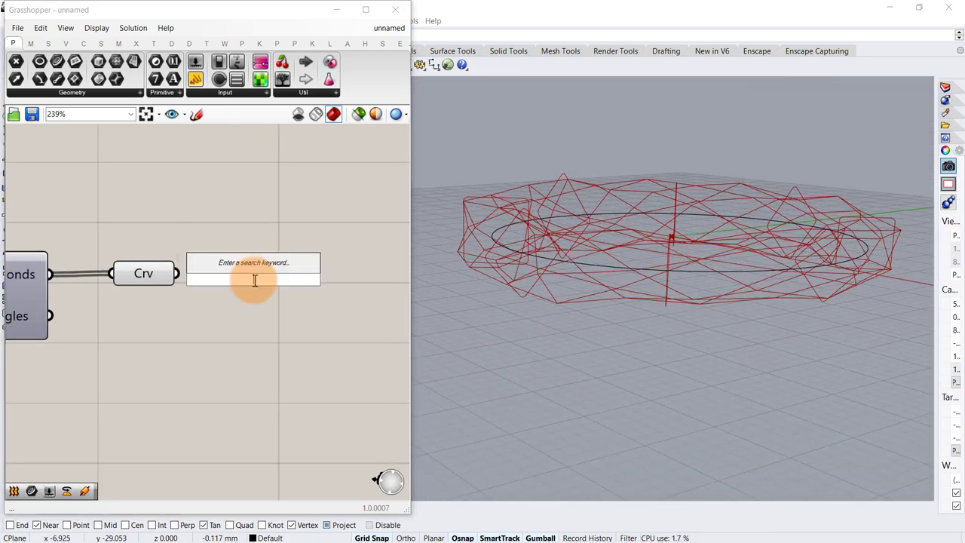
{"action": "type", "text": "we"}
{"action": "key", "text": "BackSpace"}
{"action": "type", "text": "b"}
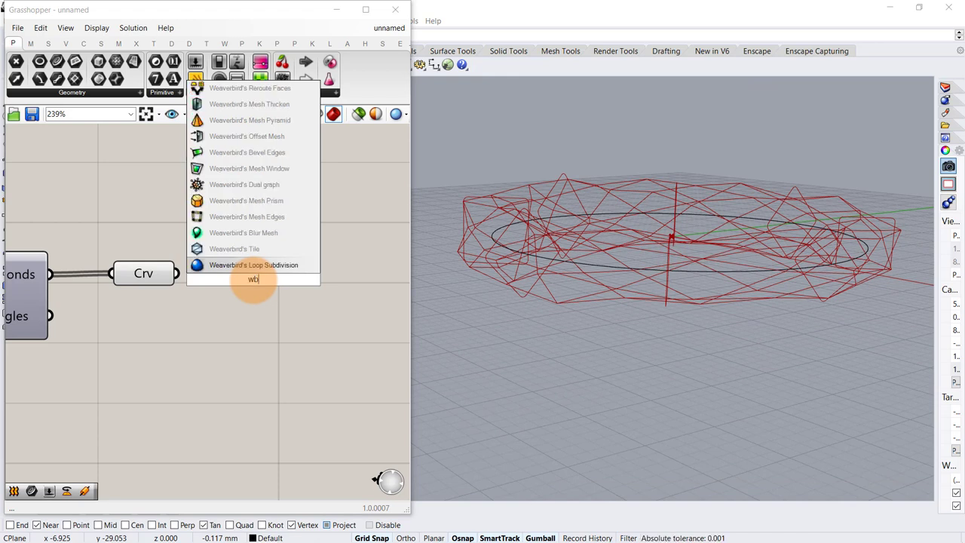
{"action": "type", "text": "fra"}
{"action": "left_click", "coordinate": [286, 268]}
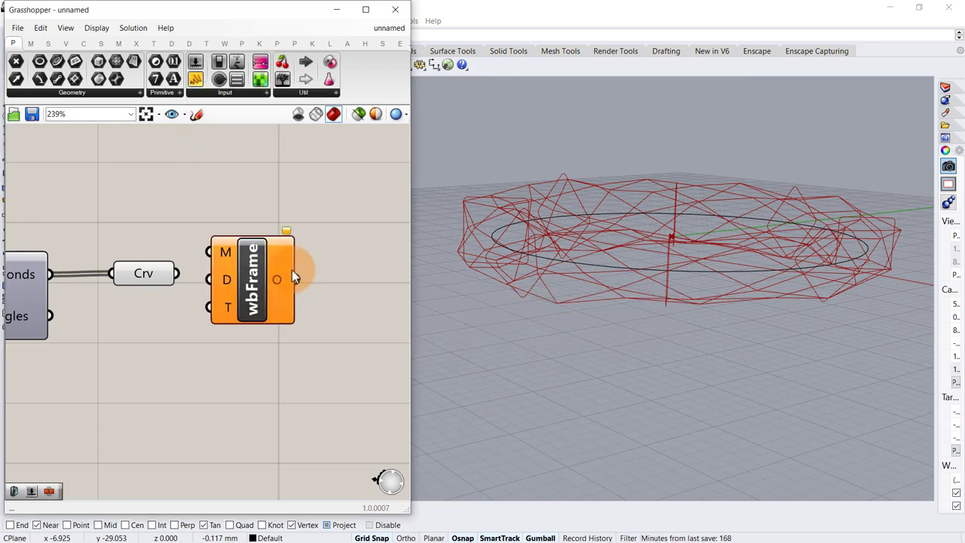
{"action": "left_click_drag", "start_coordinate": [179, 275], "coordinate": [287, 328]}
{"action": "left_click", "coordinate": [236, 372]}
Step: Add a Weaverbird Mesh Thicken component, wire wbFrame's output to its M input, and move it clear of wbFrame
{"action": "right_click_drag", "start_coordinate": [380, 334], "coordinate": [226, 307]}
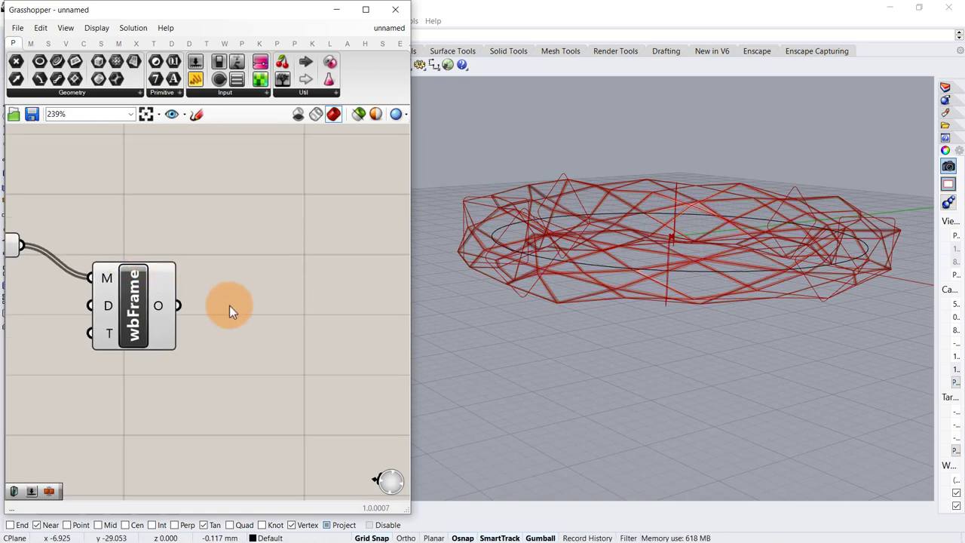
{"action": "double_click", "coordinate": [238, 309]}
{"action": "type", "text": "wbt"}
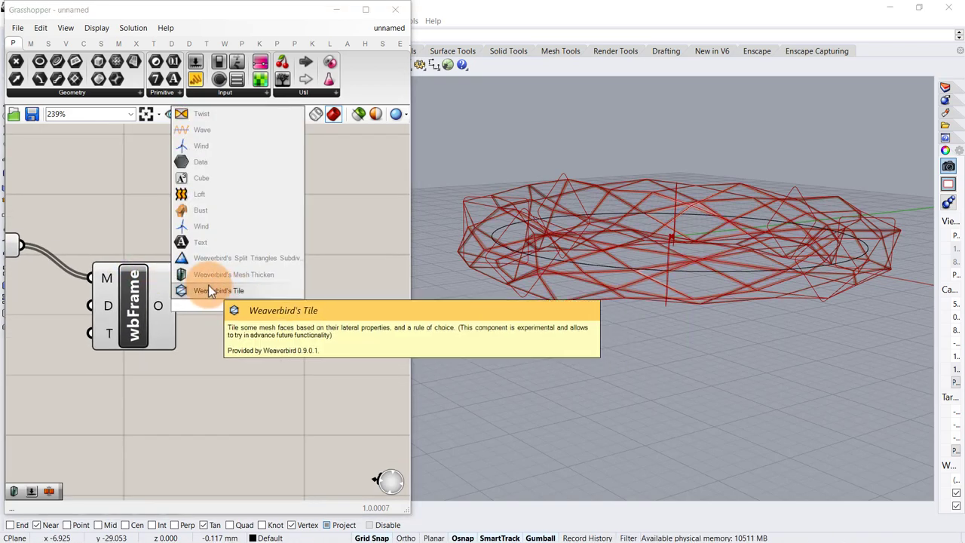
{"action": "left_click", "coordinate": [256, 274]}
{"action": "left_click_drag", "start_coordinate": [177, 305], "coordinate": [212, 297]}
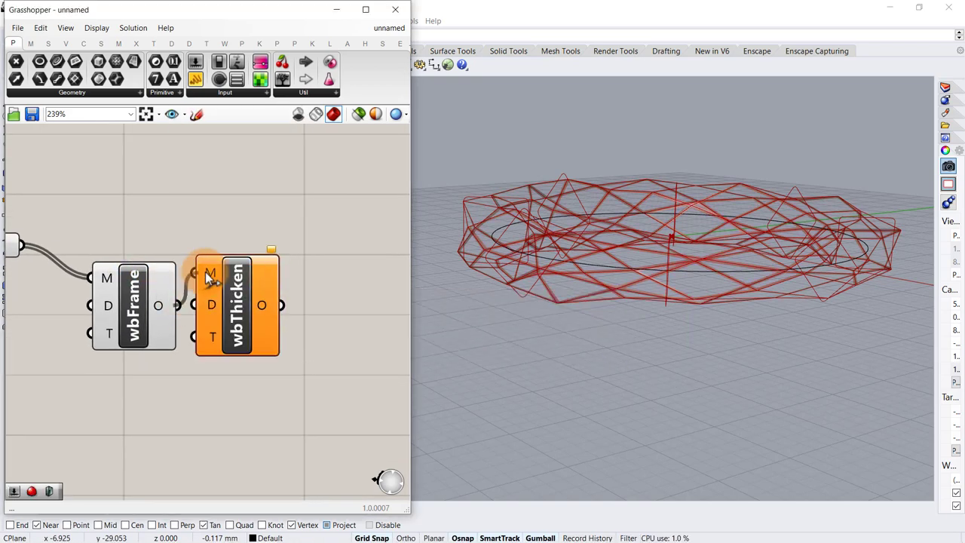
{"action": "left_click", "coordinate": [272, 343]}
{"action": "left_click_drag", "start_coordinate": [271, 344], "coordinate": [300, 393]}
{"action": "left_click", "coordinate": [258, 252]}
Step: Add a number slider, wire it to wbThicken's D input, and set the thickening distance to 0.49
{"action": "right_click_drag", "start_coordinate": [258, 252], "coordinate": [269, 204]}
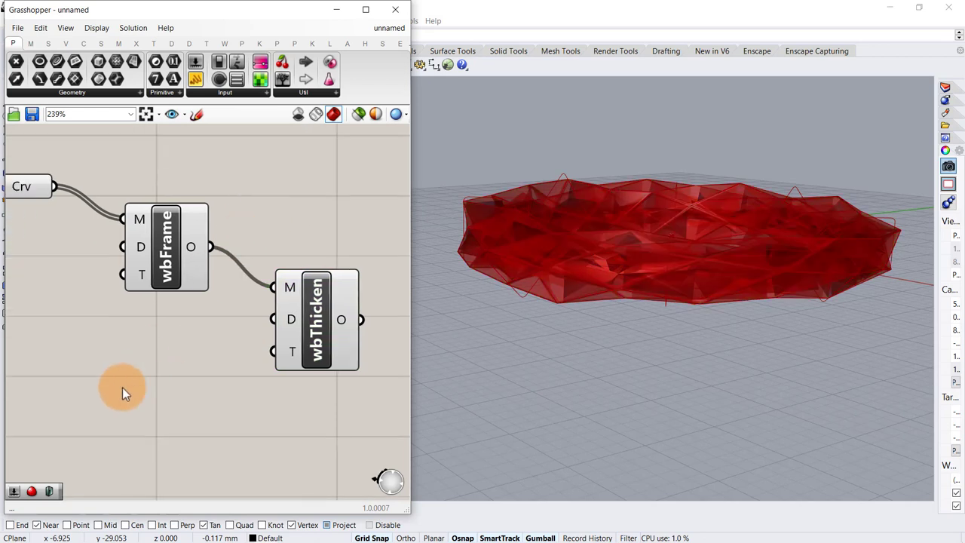
{"action": "double_click", "coordinate": [123, 387]}
{"action": "type", "text": "slider"}
{"action": "left_click", "coordinate": [125, 386]}
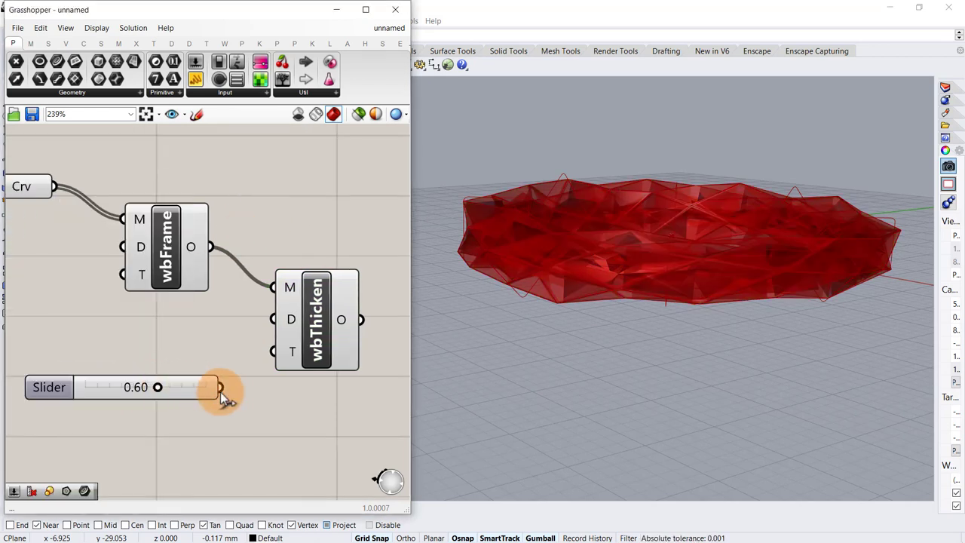
{"action": "left_click_drag", "start_coordinate": [220, 387], "coordinate": [271, 319]}
{"action": "mouse_move", "coordinate": [178, 388]}
{"action": "left_mouse_down"}
{"action": "mouse_move", "coordinate": [112, 394]}
{"action": "mouse_move", "coordinate": [163, 395]}
{"action": "left_mouse_up"}
Step: Add a Weaverbird Catmull-Clark Subdivision component, position it beside wbThicken, and wire wbThicken's output to its M input
{"action": "right_click_drag", "start_coordinate": [272, 246], "coordinate": [132, 220]}
{"action": "scroll", "coordinate": [132, 220], "scroll_direction": "down", "scroll_amount": 1}
{"action": "double_click", "coordinate": [254, 263]}
{"action": "type", "text": "wb"}
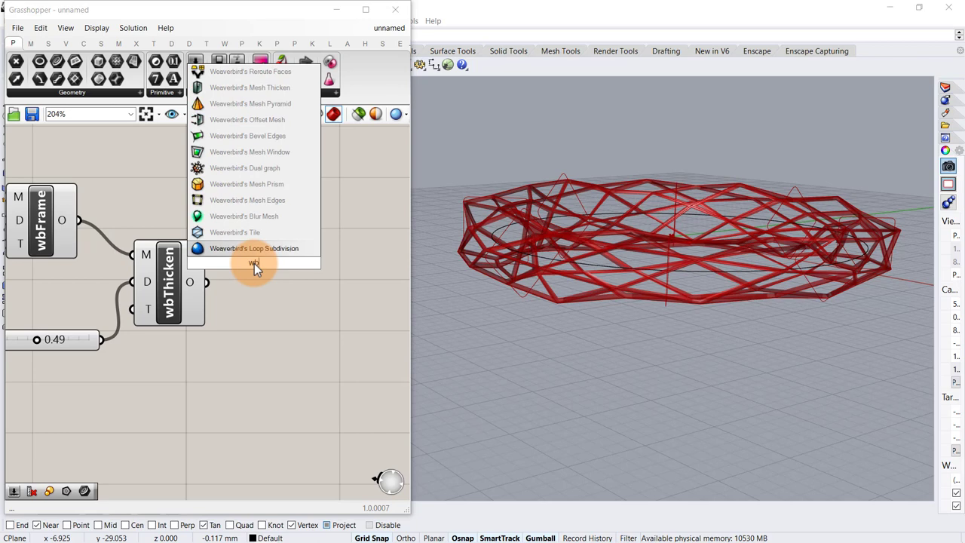
{"action": "type", "text": "ca"}
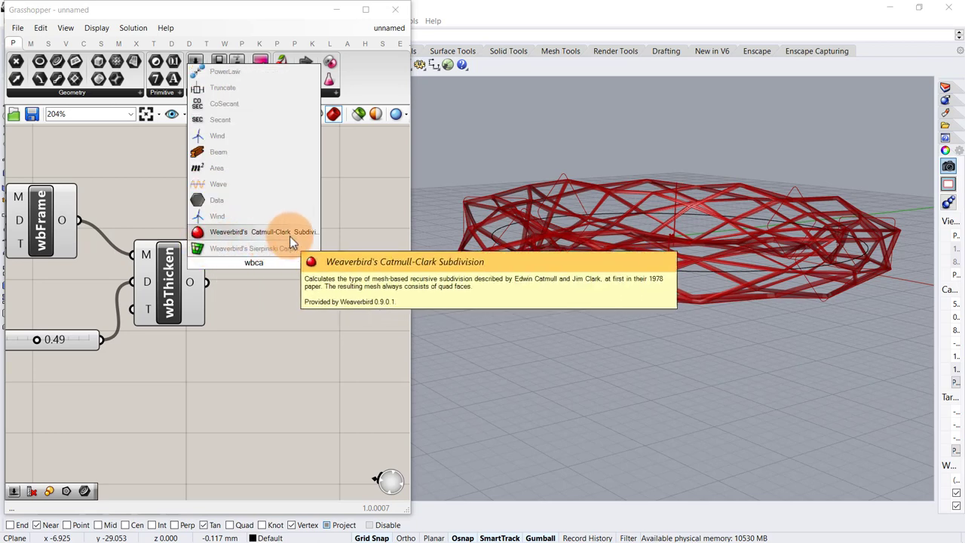
{"action": "left_click", "coordinate": [289, 234]}
{"action": "left_click_drag", "start_coordinate": [273, 273], "coordinate": [338, 348]}
{"action": "left_click_drag", "start_coordinate": [206, 282], "coordinate": [281, 298]}
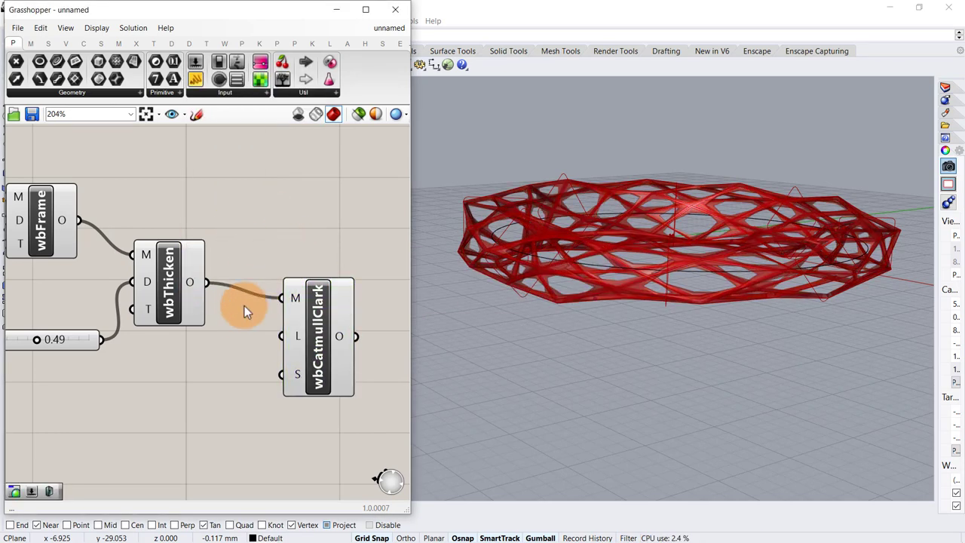
Step: Add a number slider with the value 3, wire it to wbCatmullClark's L input, and reposition the slider
{"action": "double_click", "coordinate": [180, 386]}
{"action": "type", "text": "3"}
{"action": "key", "text": "Return"}
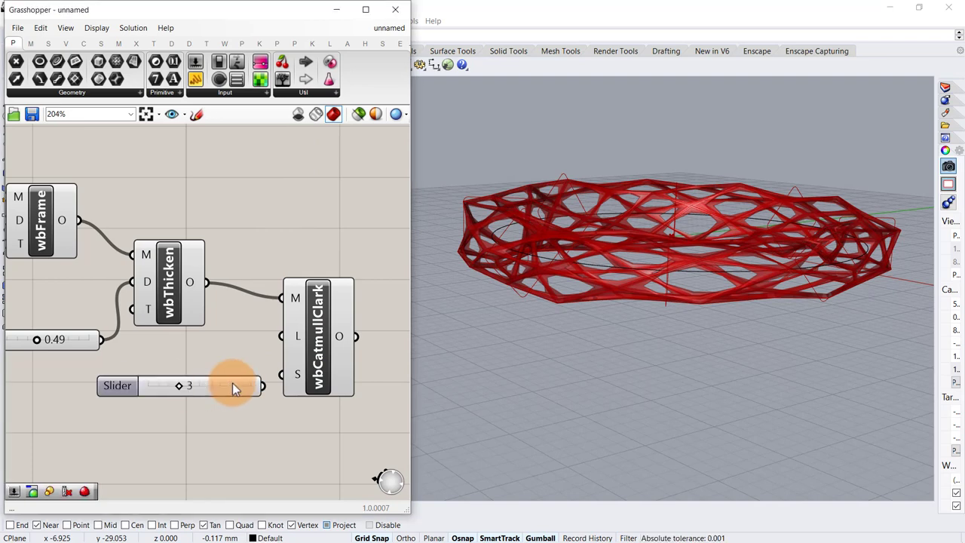
{"action": "left_click_drag", "start_coordinate": [264, 387], "coordinate": [281, 336]}
{"action": "left_click_drag", "start_coordinate": [232, 386], "coordinate": [218, 383]}
{"action": "scroll", "coordinate": [222, 336], "scroll_direction": "down", "scroll_amount": 3}
{"action": "right_click_drag", "start_coordinate": [200, 270], "coordinate": [241, 256]}
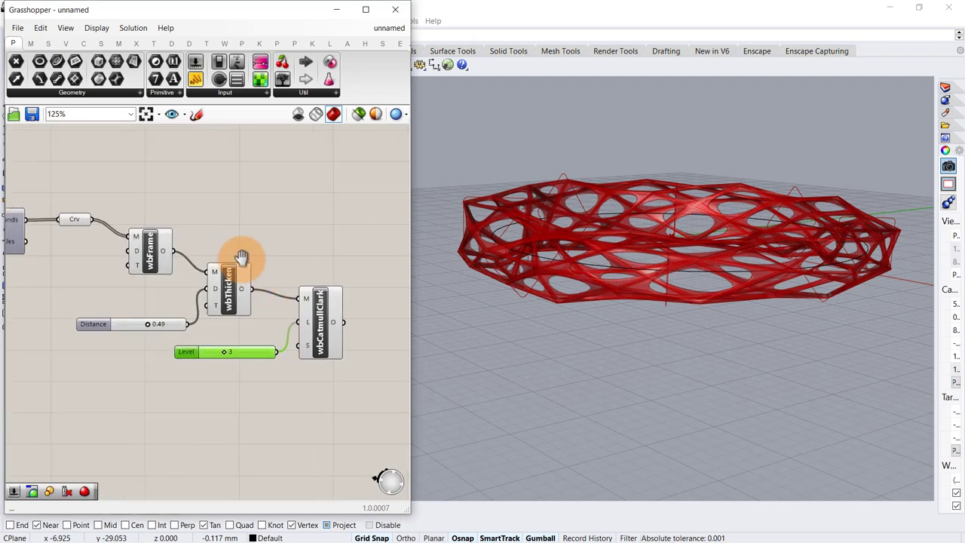
Step: Turn off the preview of the Crv, wbFrame and wbThicken components so that only the smoothed wbCatmullClark lattice is displayed
{"action": "scroll", "coordinate": [245, 259], "scroll_direction": "down", "scroll_amount": 2}
{"action": "left_click_drag", "start_coordinate": [261, 213], "coordinate": [113, 324]}
{"action": "middle_click", "coordinate": [113, 316]}
{"action": "left_click", "coordinate": [155, 279]}
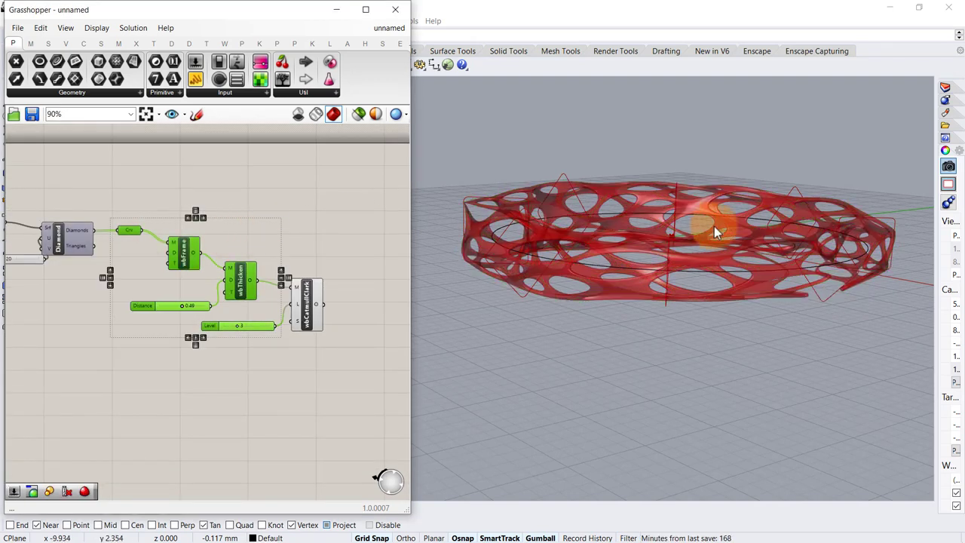
{"action": "right_click_drag", "start_coordinate": [713, 226], "coordinate": [640, 242]}
{"action": "right_click_drag", "start_coordinate": [653, 283], "coordinate": [705, 300]}
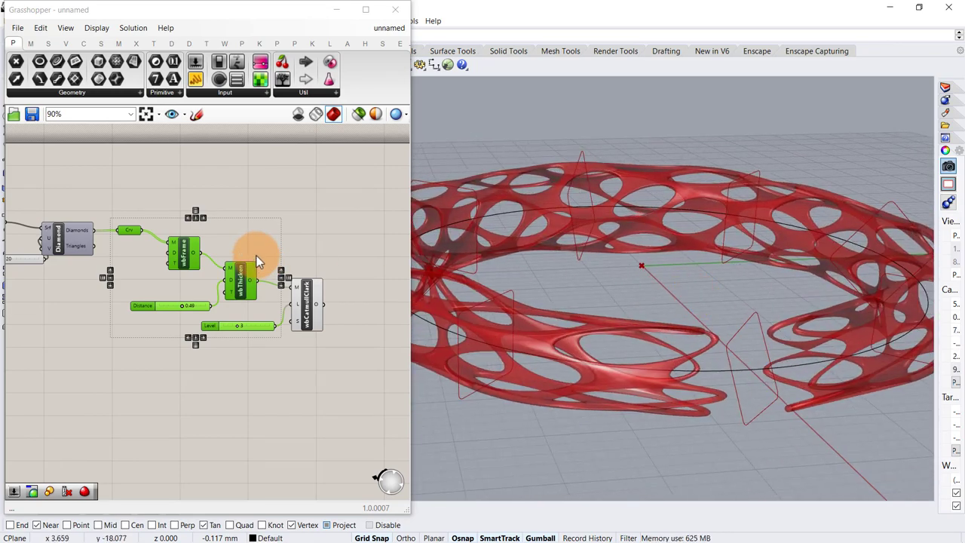
Step: Set the Domain start slider that feeds the polygon scaling range to 0.74
{"action": "scroll", "coordinate": [310, 301], "scroll_direction": "up", "scroll_amount": 4}
{"action": "scroll", "coordinate": [739, 301], "scroll_direction": "down", "scroll_amount": 3}
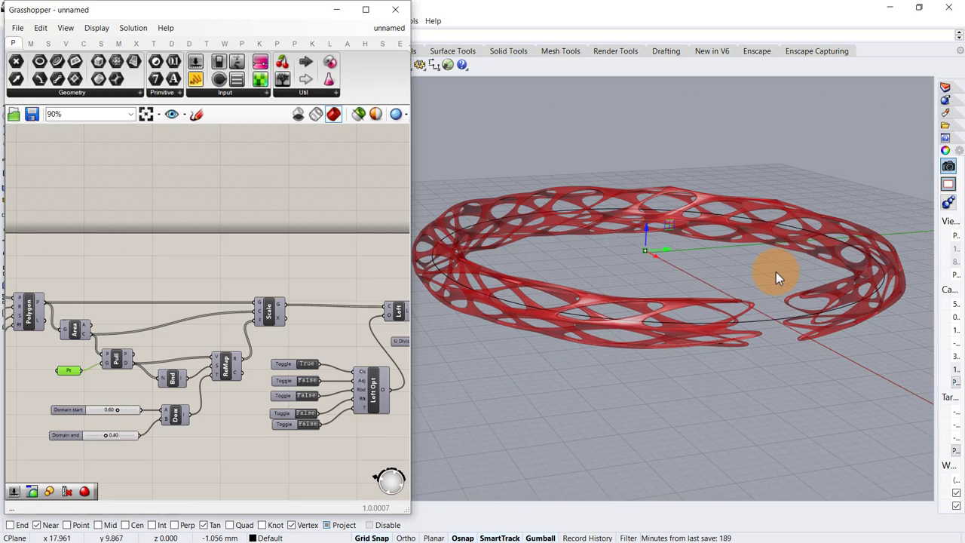
{"action": "right_click_drag", "start_coordinate": [707, 293], "coordinate": [728, 304]}
{"action": "scroll", "coordinate": [157, 394], "scroll_direction": "up", "scroll_amount": 3}
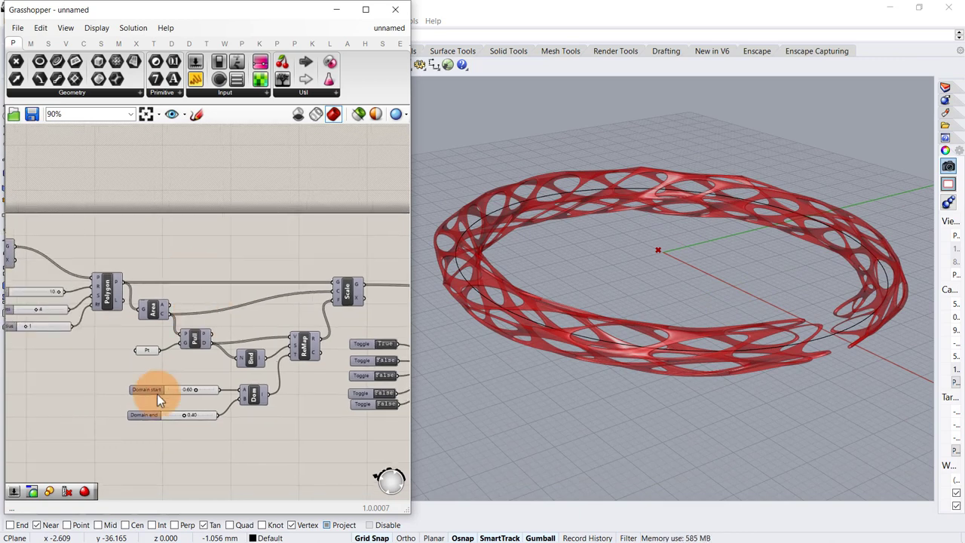
{"action": "scroll", "coordinate": [241, 392], "scroll_direction": "up", "scroll_amount": 3}
{"action": "left_click_drag", "start_coordinate": [231, 381], "coordinate": [250, 382]}
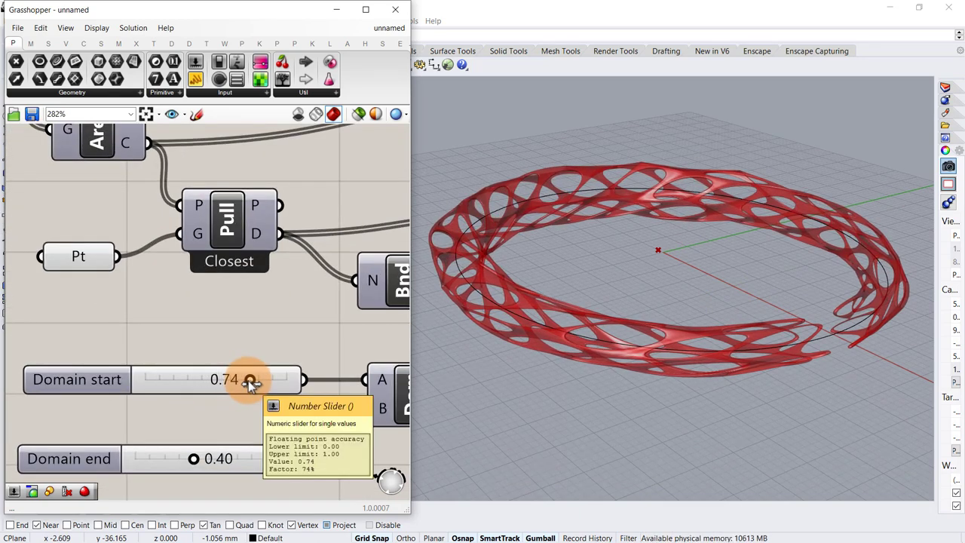
{"action": "scroll", "coordinate": [226, 332], "scroll_direction": "down", "scroll_amount": 3}
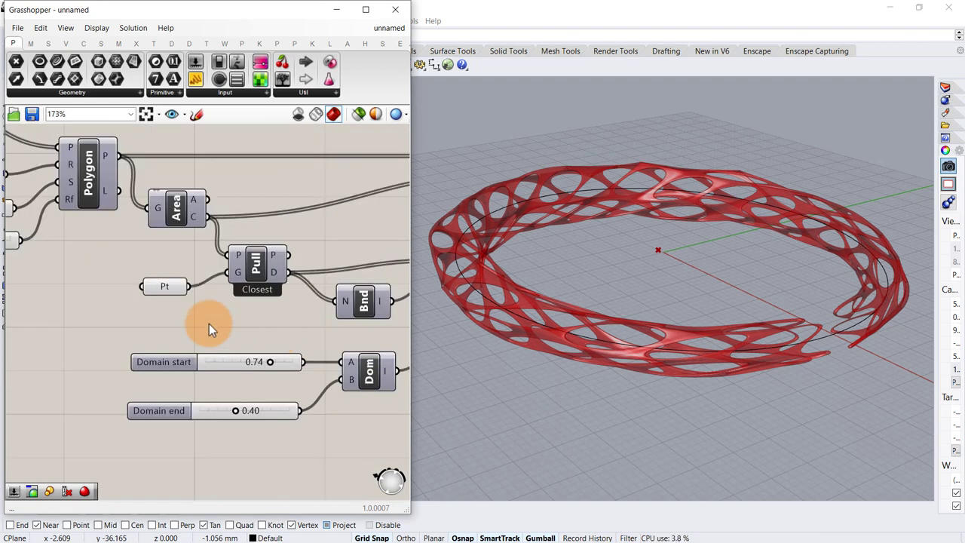
Step: Review the polygon's Radius, Segments and Fillet Radius sliders, the rotation multiplier slider B and the frame Count slider
{"action": "scroll", "coordinate": [314, 338], "scroll_direction": "down", "scroll_amount": 2}
{"action": "right_click_drag", "start_coordinate": [128, 309], "coordinate": [234, 343]}
{"action": "scroll", "coordinate": [237, 330], "scroll_direction": "up", "scroll_amount": 3}
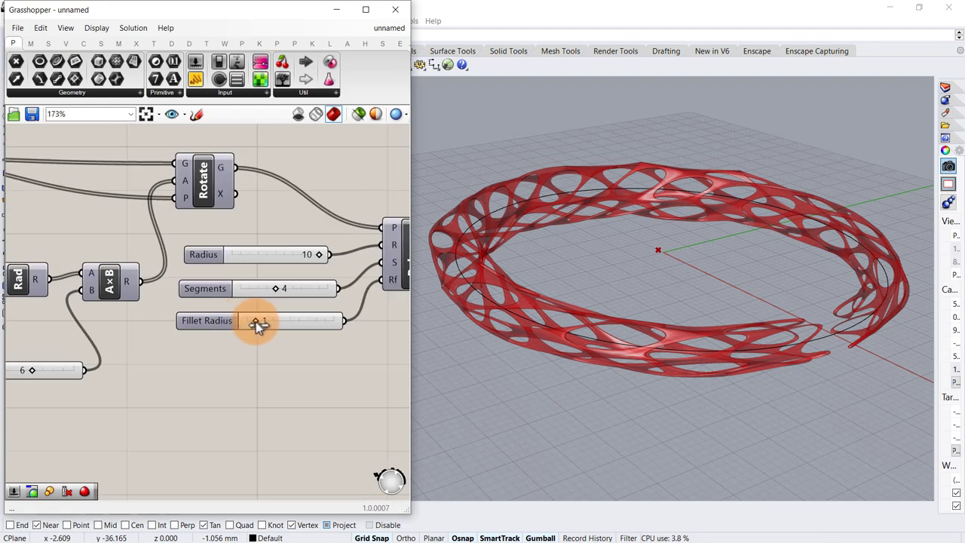
{"action": "mouse_move", "coordinate": [257, 324]}
{"action": "left_mouse_down"}
{"action": "mouse_move", "coordinate": [315, 332]}
{"action": "mouse_move", "coordinate": [259, 329]}
{"action": "left_mouse_up"}
{"action": "mouse_move", "coordinate": [270, 289]}
{"action": "left_mouse_down"}
{"action": "mouse_move", "coordinate": [303, 289]}
{"action": "mouse_move", "coordinate": [278, 293]}
{"action": "left_mouse_up"}
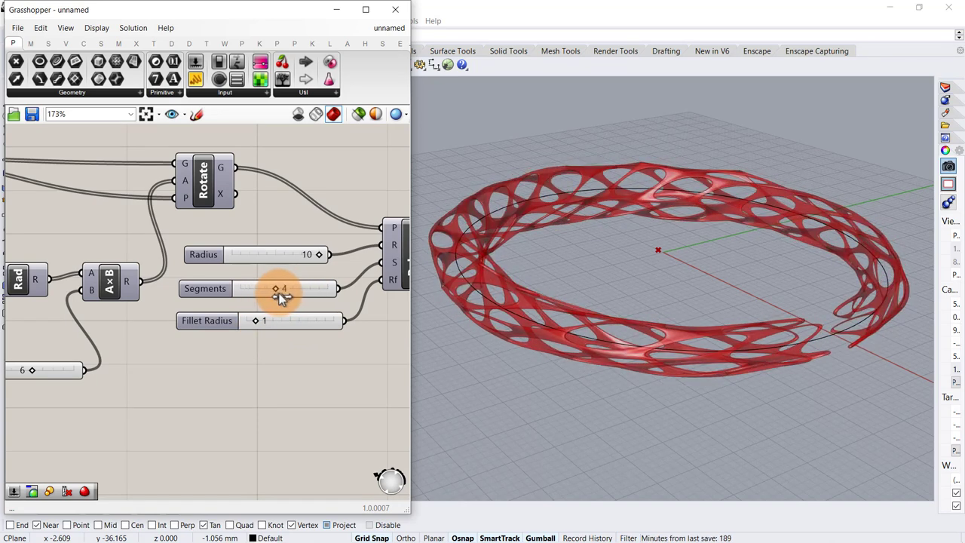
{"action": "left_click_drag", "start_coordinate": [319, 255], "coordinate": [346, 269]}
{"action": "right_click_drag", "start_coordinate": [140, 278], "coordinate": [294, 265]}
{"action": "scroll", "coordinate": [173, 349], "scroll_direction": "up", "scroll_amount": 1}
{"action": "left_click_drag", "start_coordinate": [174, 350], "coordinate": [190, 361]}
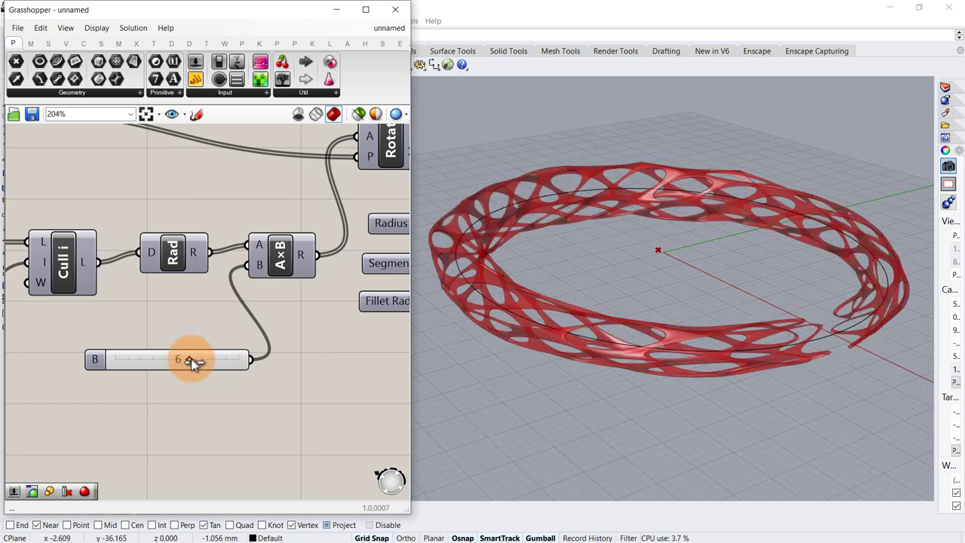
{"action": "scroll", "coordinate": [238, 286], "scroll_direction": "down", "scroll_amount": 5}
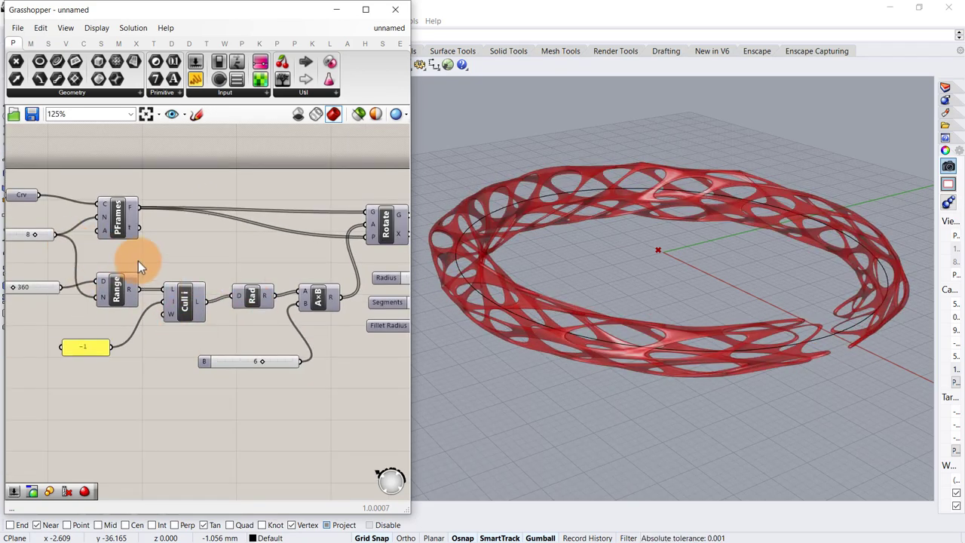
{"action": "scroll", "coordinate": [119, 264], "scroll_direction": "up", "scroll_amount": 3}
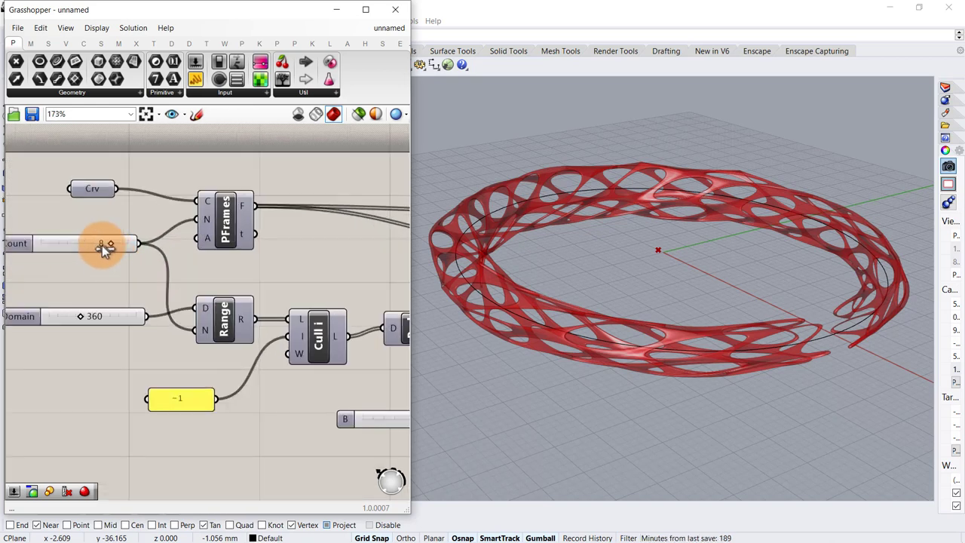
{"action": "mouse_move", "coordinate": [101, 245]}
{"action": "left_mouse_down"}
{"action": "mouse_move", "coordinate": [92, 245]}
{"action": "mouse_move", "coordinate": [112, 246]}
{"action": "left_mouse_up"}
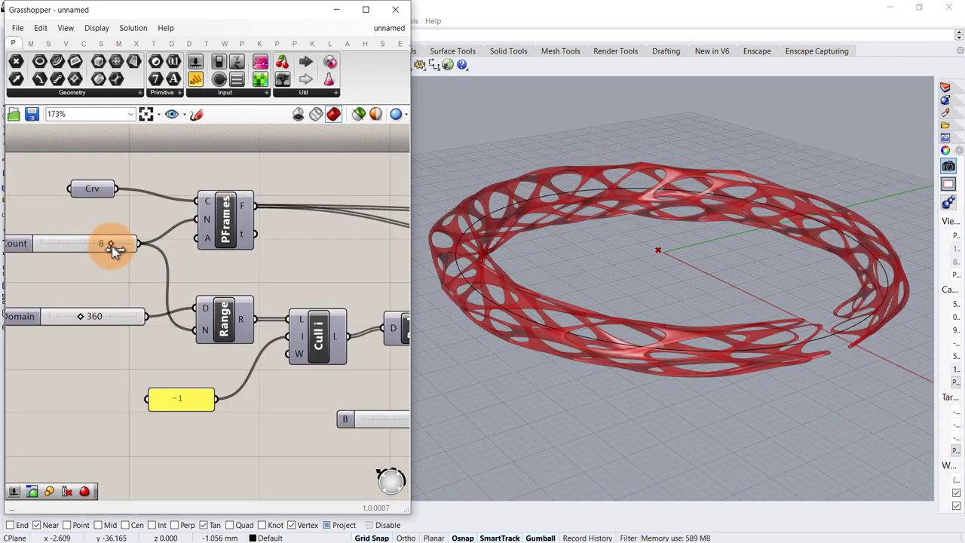
Step: Bake the wbCatmullClark mesh into Rhino with the default attributes, coloured by layer
{"action": "scroll", "coordinate": [572, 267], "scroll_direction": "down", "scroll_amount": 5}
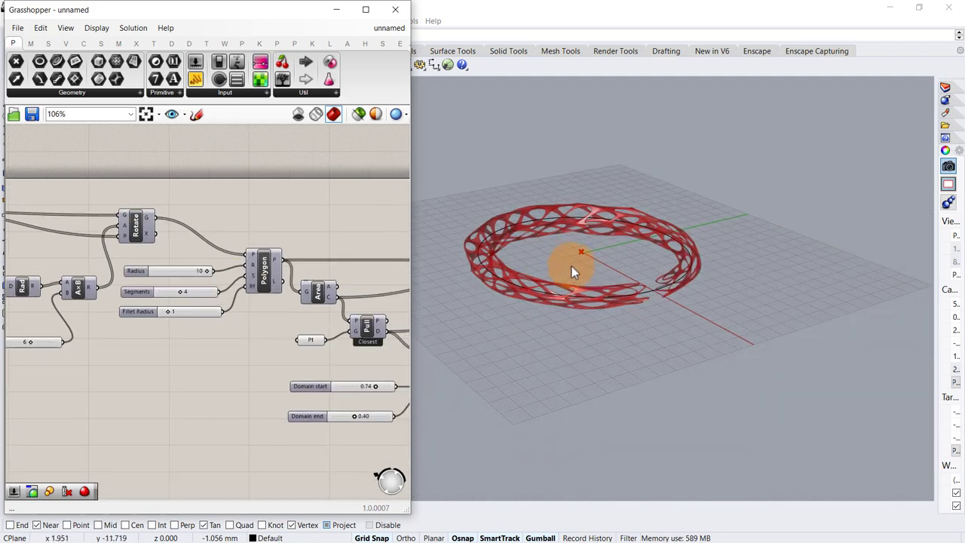
{"action": "scroll", "coordinate": [537, 280], "scroll_direction": "up", "scroll_amount": 3}
{"action": "scroll", "coordinate": [640, 294], "scroll_direction": "down", "scroll_amount": 3}
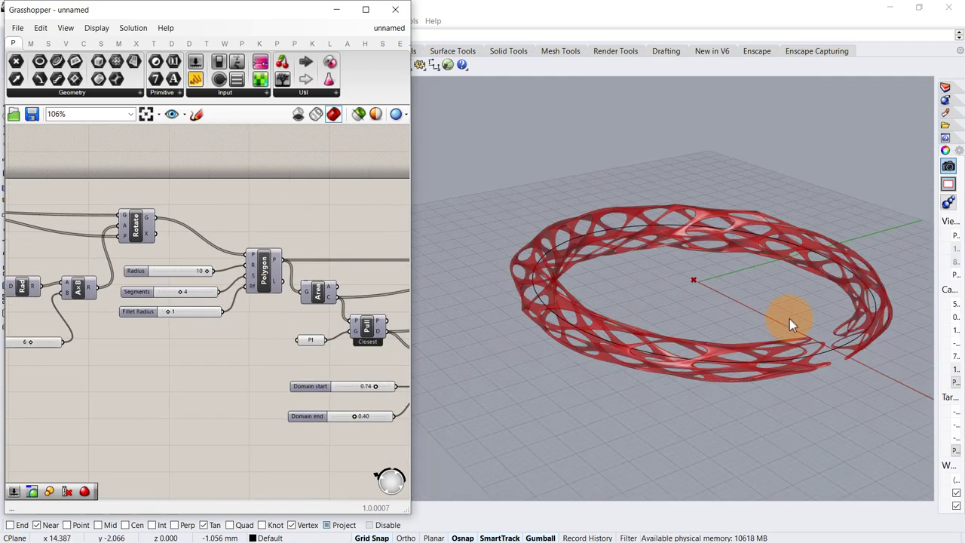
{"action": "scroll", "coordinate": [663, 324], "scroll_direction": "up", "scroll_amount": 3}
{"action": "scroll", "coordinate": [671, 313], "scroll_direction": "down", "scroll_amount": 2}
{"action": "scroll", "coordinate": [325, 333], "scroll_direction": "down", "scroll_amount": 3}
{"action": "mouse_move", "coordinate": [351, 335]}
{"action": "right_mouse_down"}
{"action": "mouse_move", "coordinate": [172, 256]}
{"action": "mouse_move", "coordinate": [83, 280]}
{"action": "right_mouse_up"}
{"action": "right_click_drag", "start_coordinate": [295, 236], "coordinate": [62, 253]}
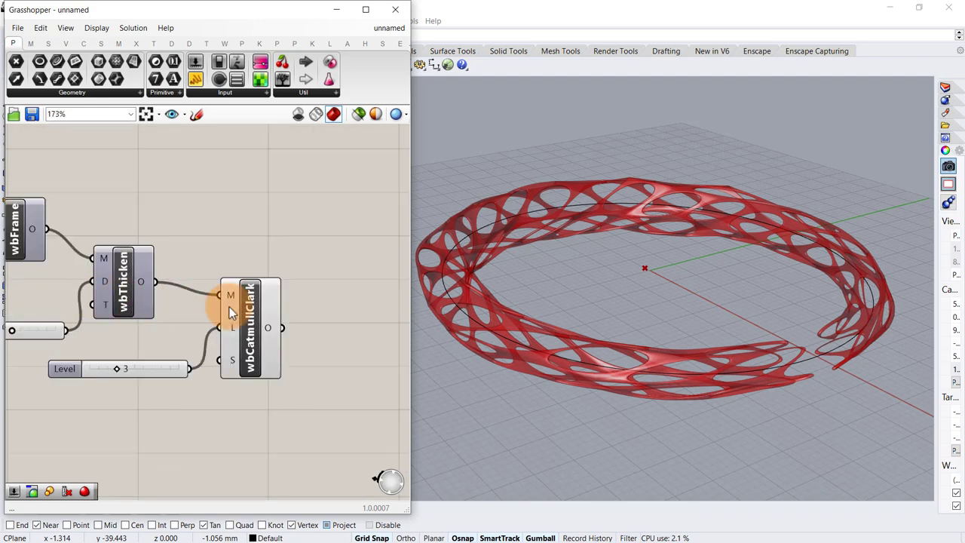
{"action": "right_click", "coordinate": [252, 323]}
{"action": "left_click", "coordinate": [280, 382]}
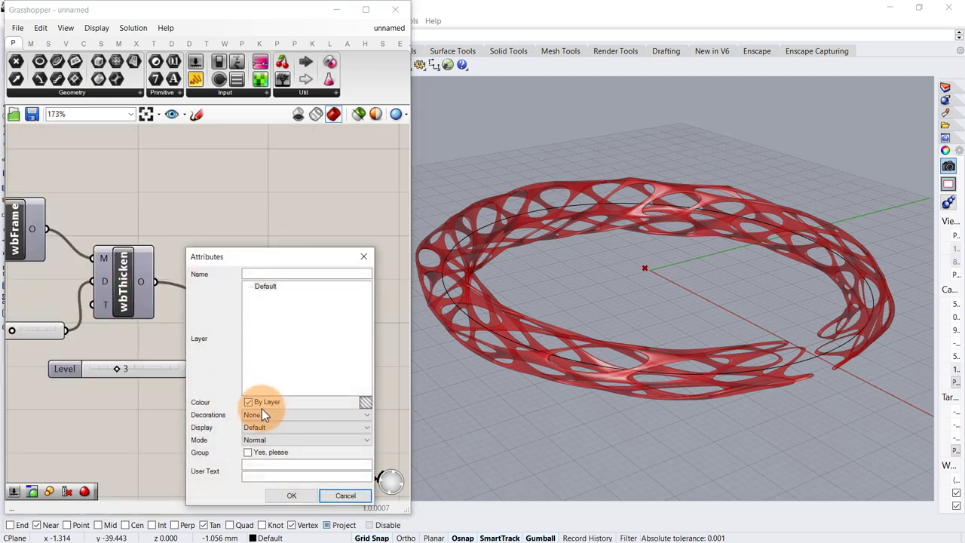
{"action": "left_click", "coordinate": [290, 497]}
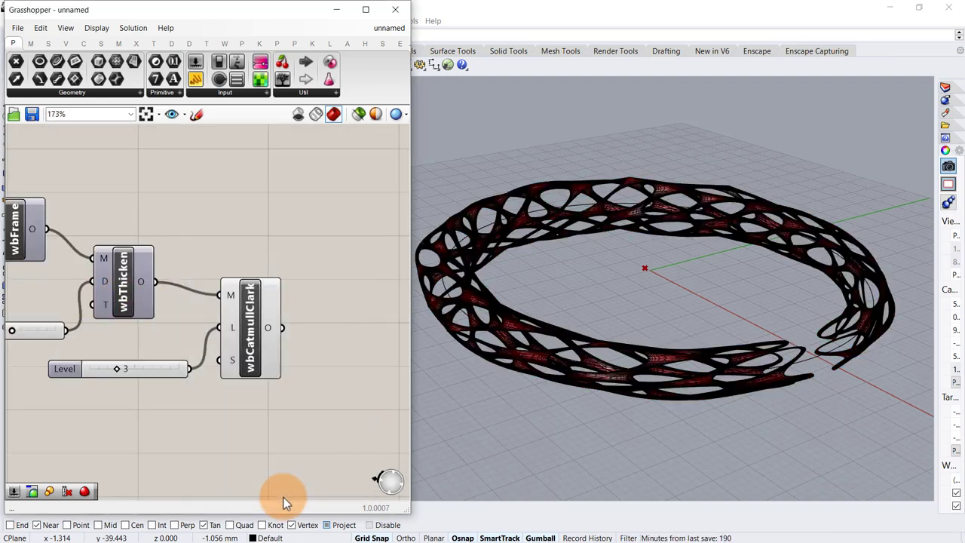
Step: Turn off the preview of the wbCatmullClark component, leaving only the baked mesh displayed
{"action": "left_click_drag", "start_coordinate": [222, 419], "coordinate": [222, 420]}
{"action": "middle_click", "coordinate": [238, 405]}
{"action": "left_click", "coordinate": [265, 368]}
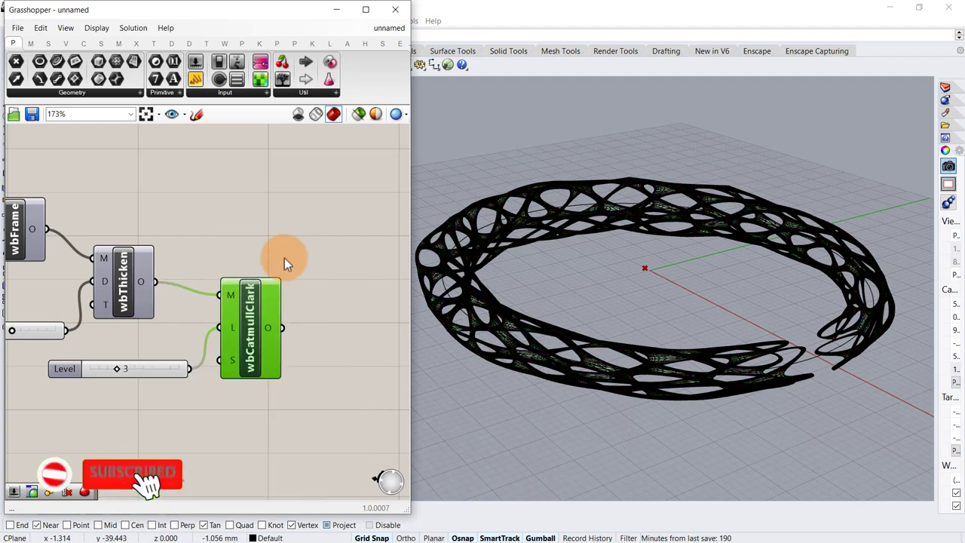
Step: Minimize the Grasshopper window, change the Perspective viewport's display mode, and inspect the baked lattice ring up close
{"action": "left_click", "coordinate": [330, 13]}
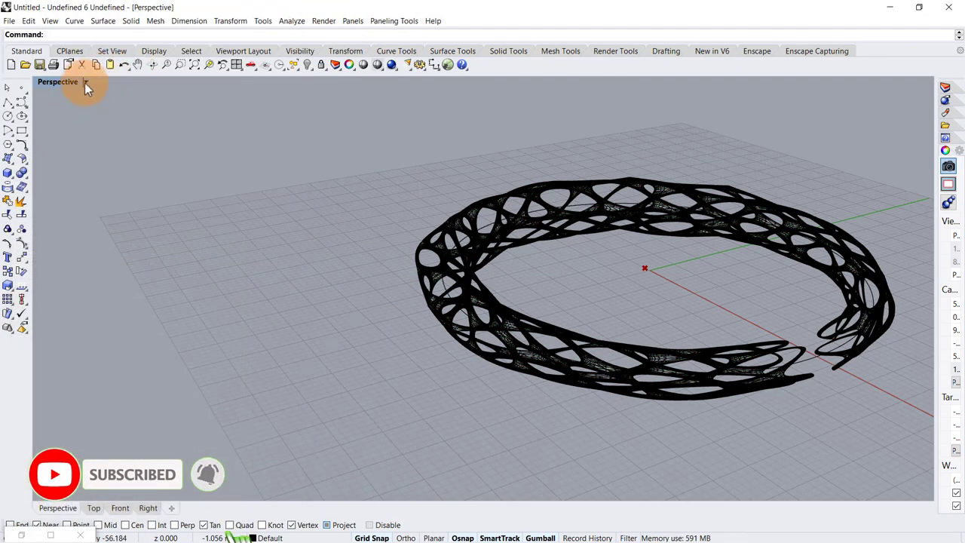
{"action": "left_click", "coordinate": [85, 82]}
{"action": "left_click", "coordinate": [68, 136]}
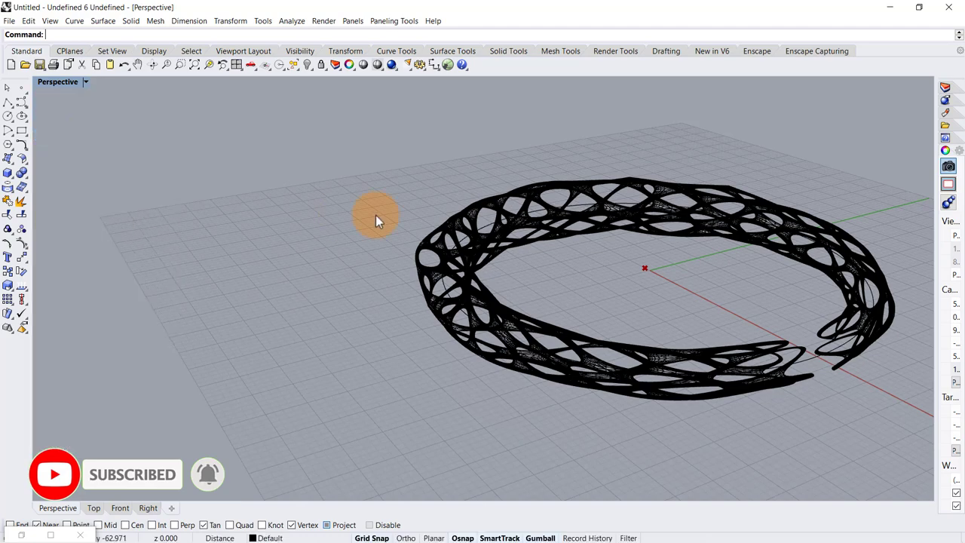
{"action": "right_click_drag", "start_coordinate": [512, 207], "coordinate": [616, 191]}
{"action": "right_click_drag", "start_coordinate": [463, 263], "coordinate": [732, 301]}
{"action": "scroll", "coordinate": [528, 248], "scroll_direction": "up", "scroll_amount": 5}
{"action": "scroll", "coordinate": [553, 254], "scroll_direction": "down", "scroll_amount": 2}
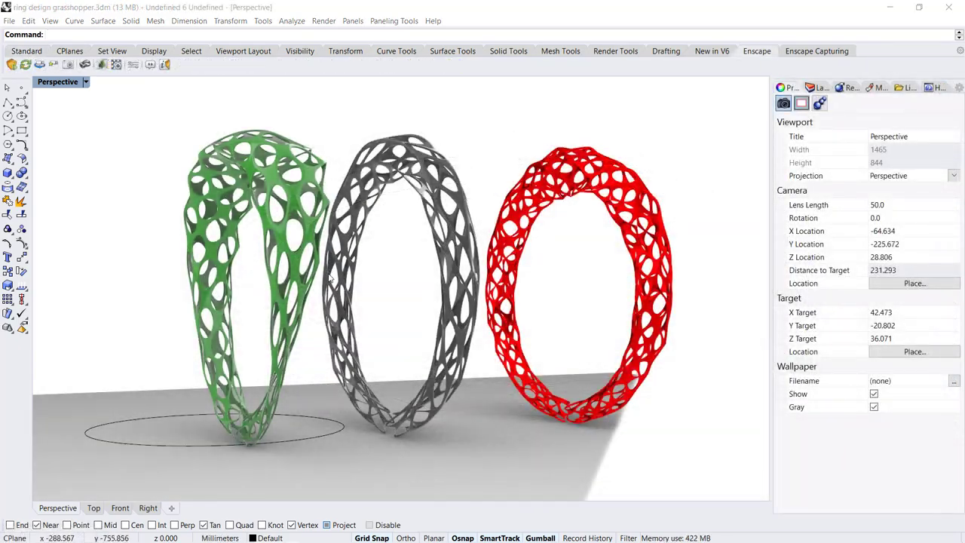
Step: Examine the green, grey and red lattice ring variants from several angles in the Perspective view
{"action": "right_click_drag", "start_coordinate": [330, 279], "coordinate": [306, 294]}
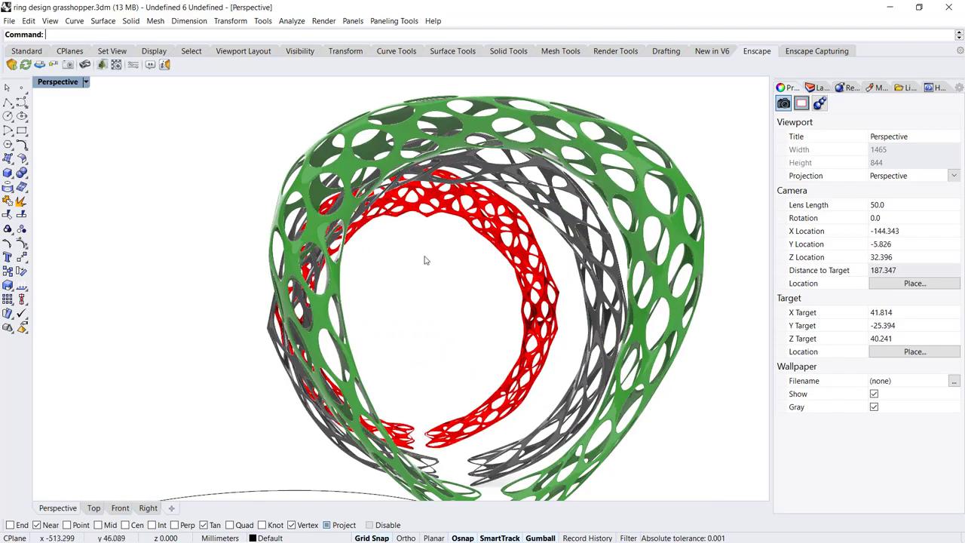
{"action": "right_click_drag", "start_coordinate": [424, 260], "coordinate": [462, 247]}
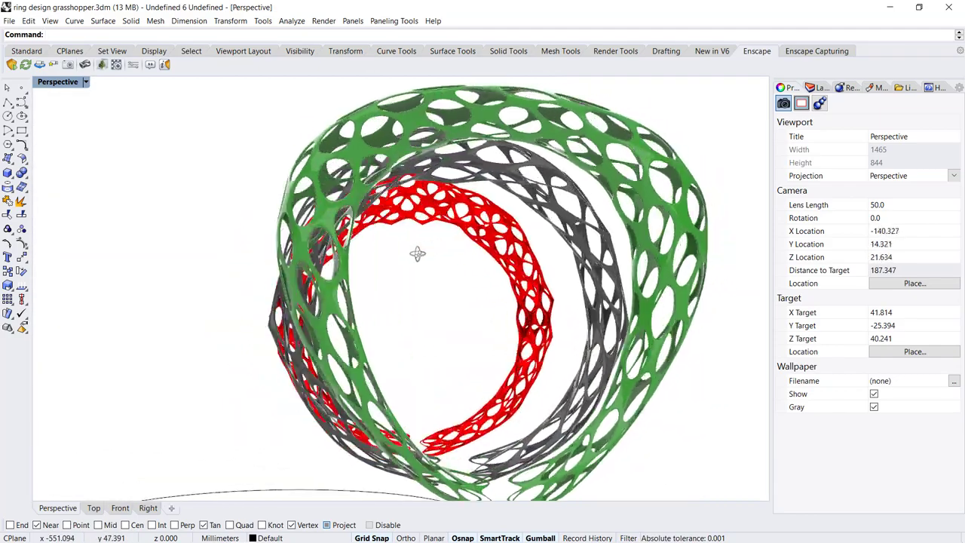
{"action": "right_click_drag", "start_coordinate": [371, 259], "coordinate": [379, 249]}
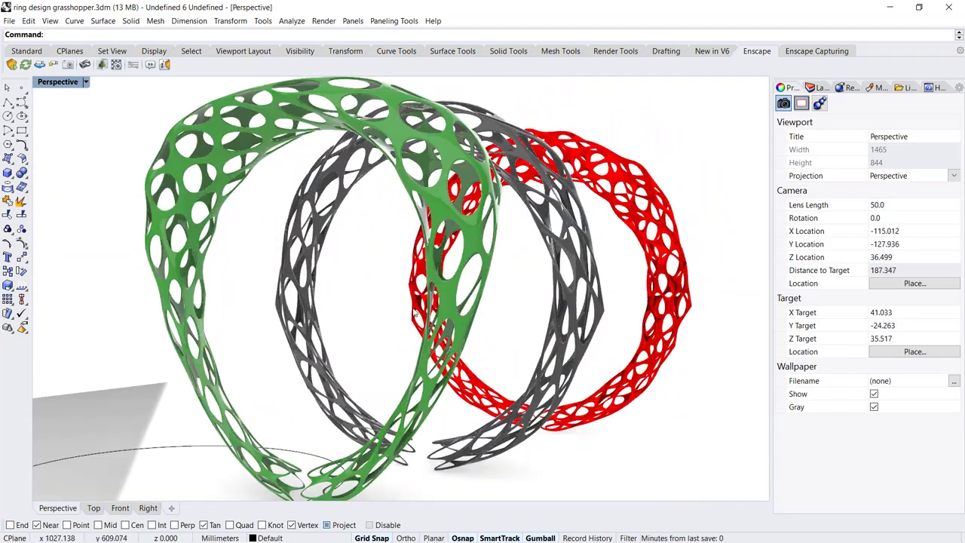
{"action": "right_click_drag", "start_coordinate": [414, 313], "coordinate": [444, 300]}
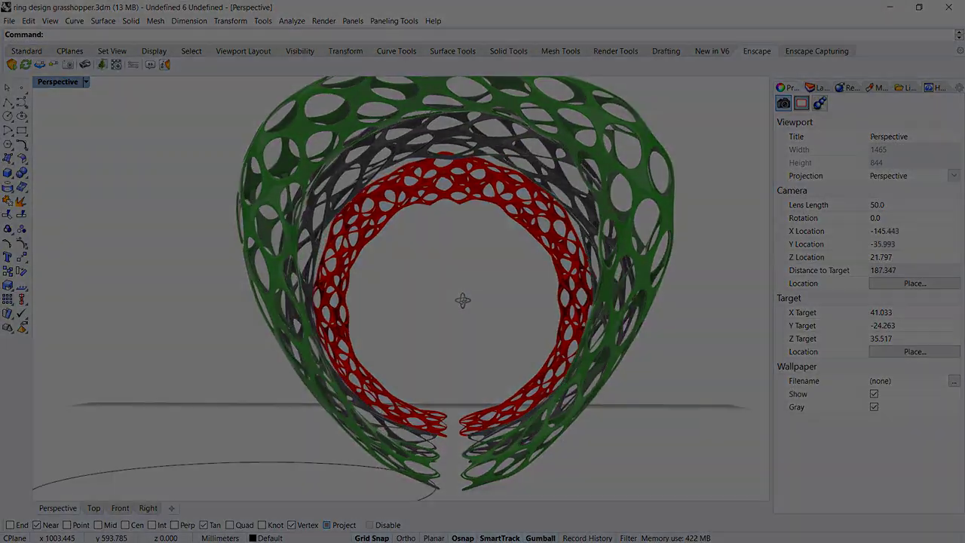